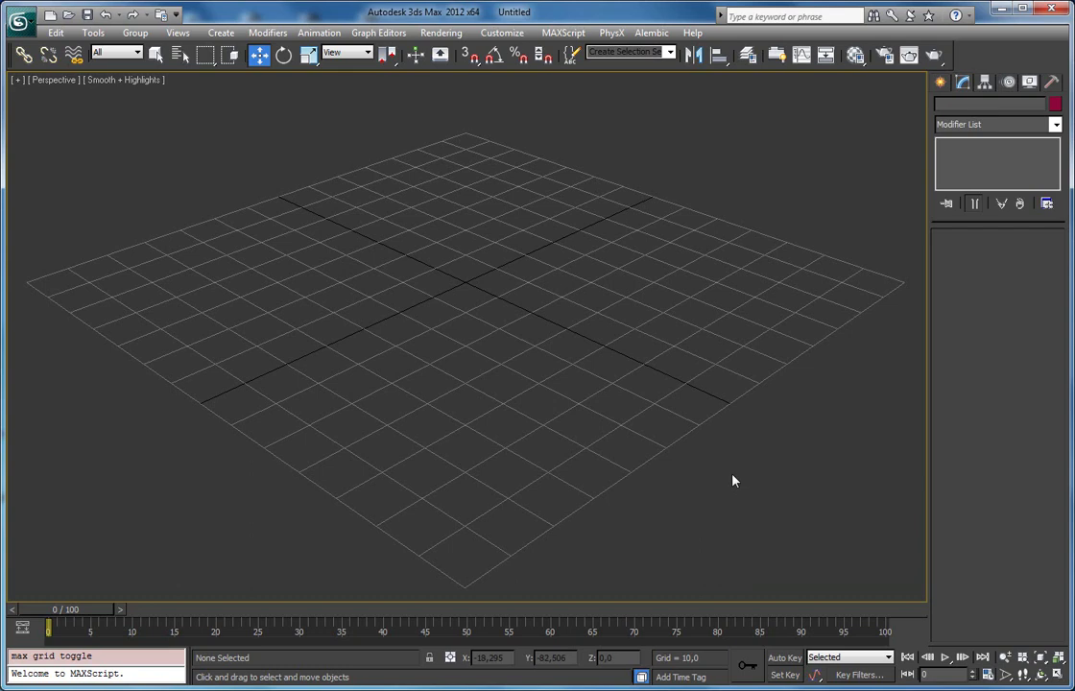
- Create a RayFire RF Trace object about 142 wide and 154 long, covering the home grid
mouse_move(625, 382)
left_mouse_down()
mouse_move(629, 422)
mouse_move(625, 398)
left_mouse_up()
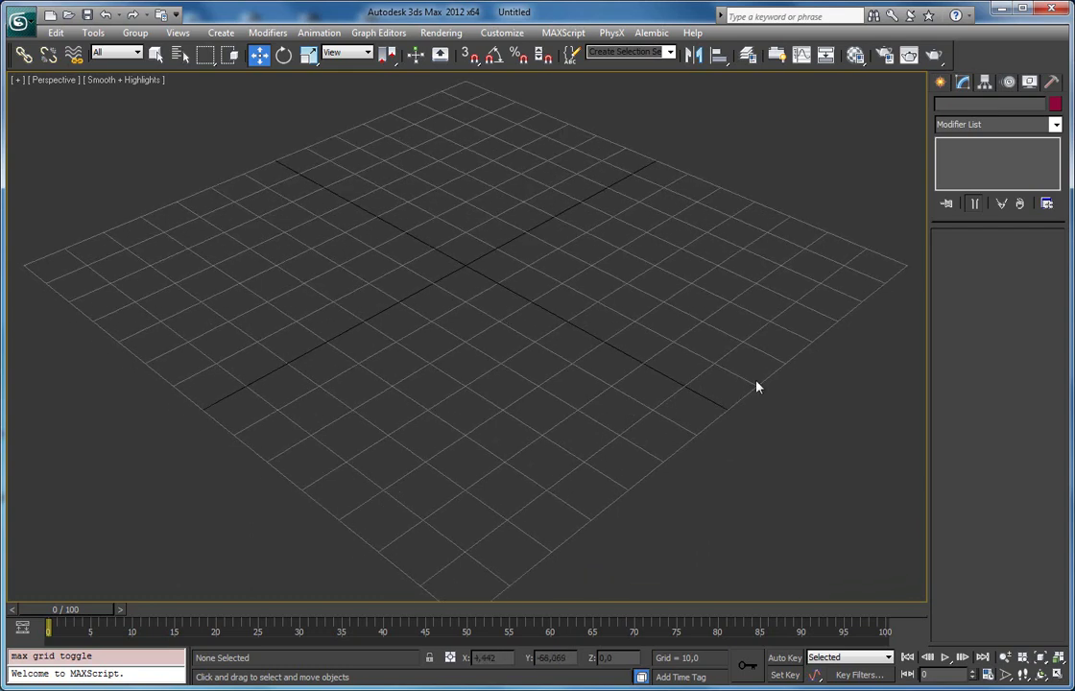
left_click(939, 82)
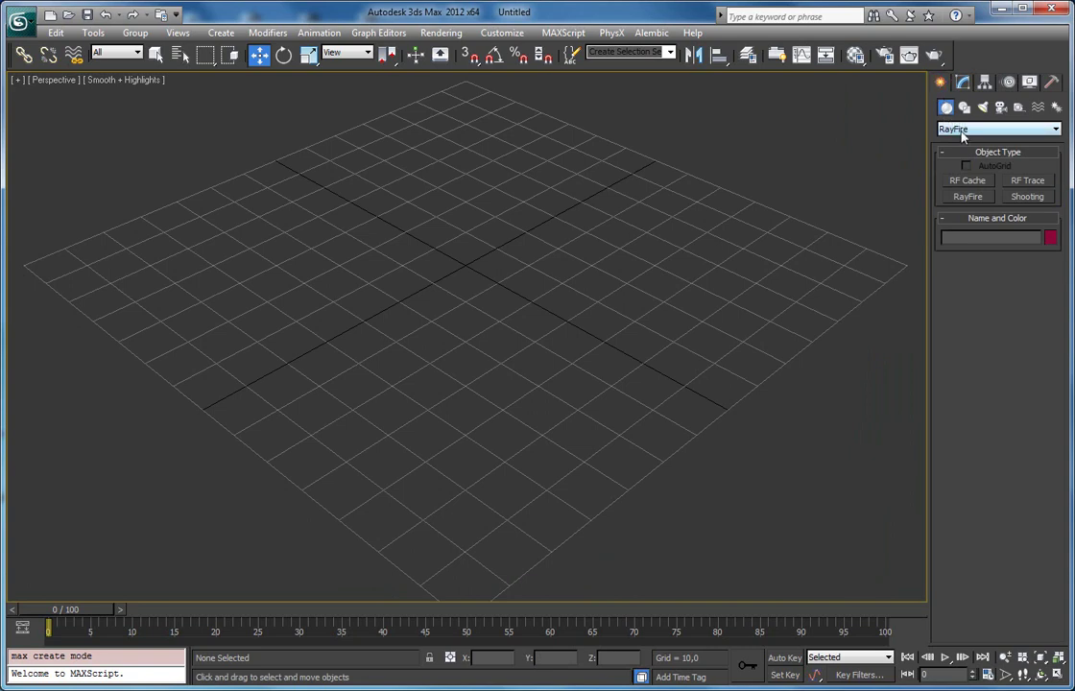
left_click(1019, 182)
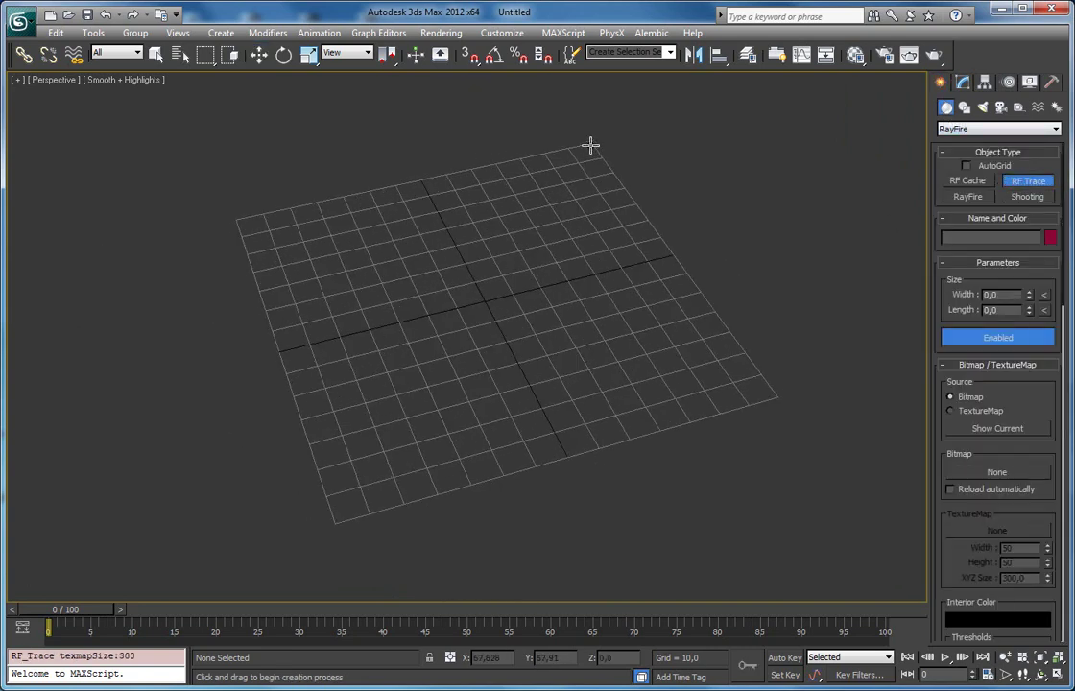
left_click_drag(592, 144, 346, 567)
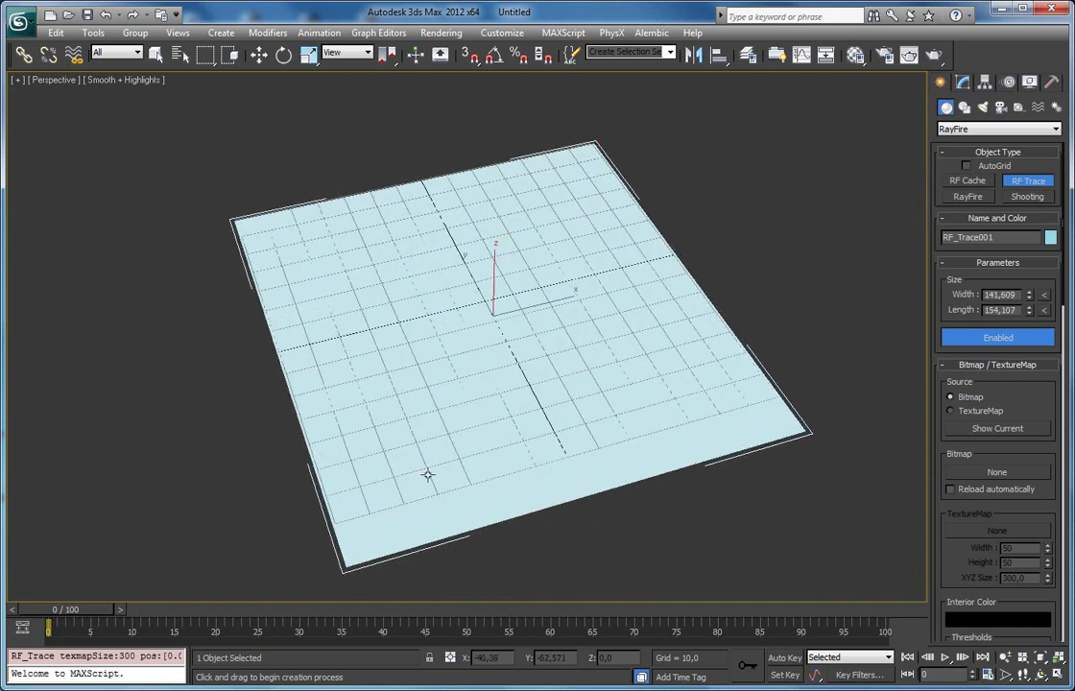
- Raise the RF Trace object above the grid to a height of about 17 units
left_click_drag(427, 472, 484, 335)
key("w")
mouse_move(492, 259)
left_mouse_down()
mouse_move(493, 209)
mouse_move(510, 312)
left_mouse_up()
- Load cement_1_d.jpg from the tuts folder as the RF Trace object's source bitmap
left_click(963, 83)
scroll(941, 384, "down", 5)
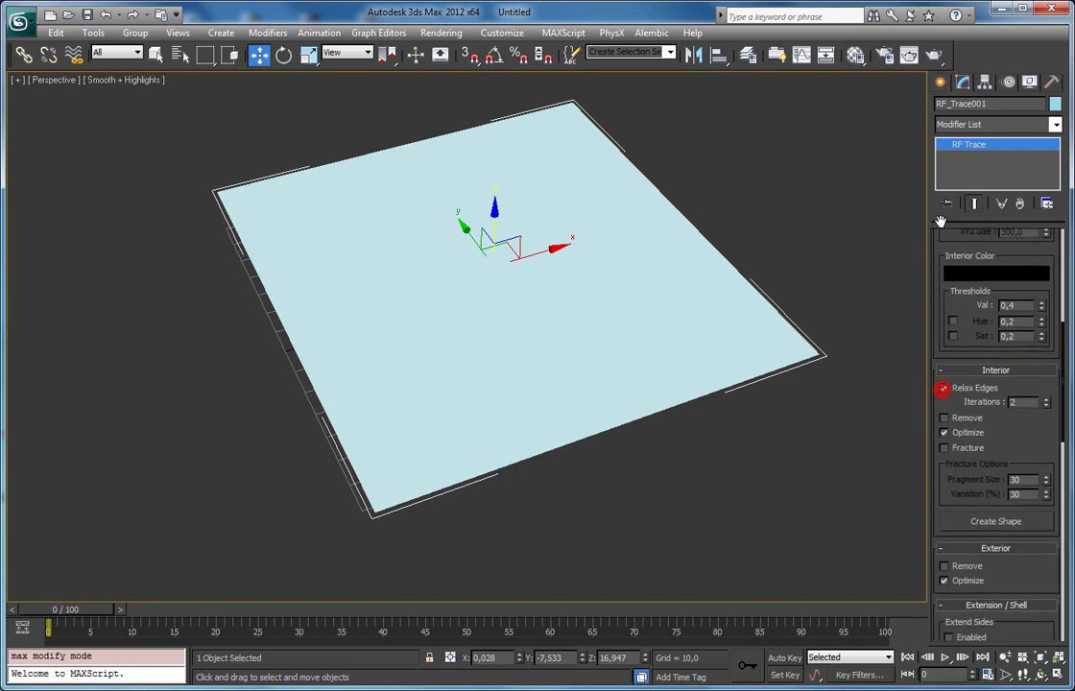
scroll(926, 372, "up", 5)
scroll(977, 290, "up", 1)
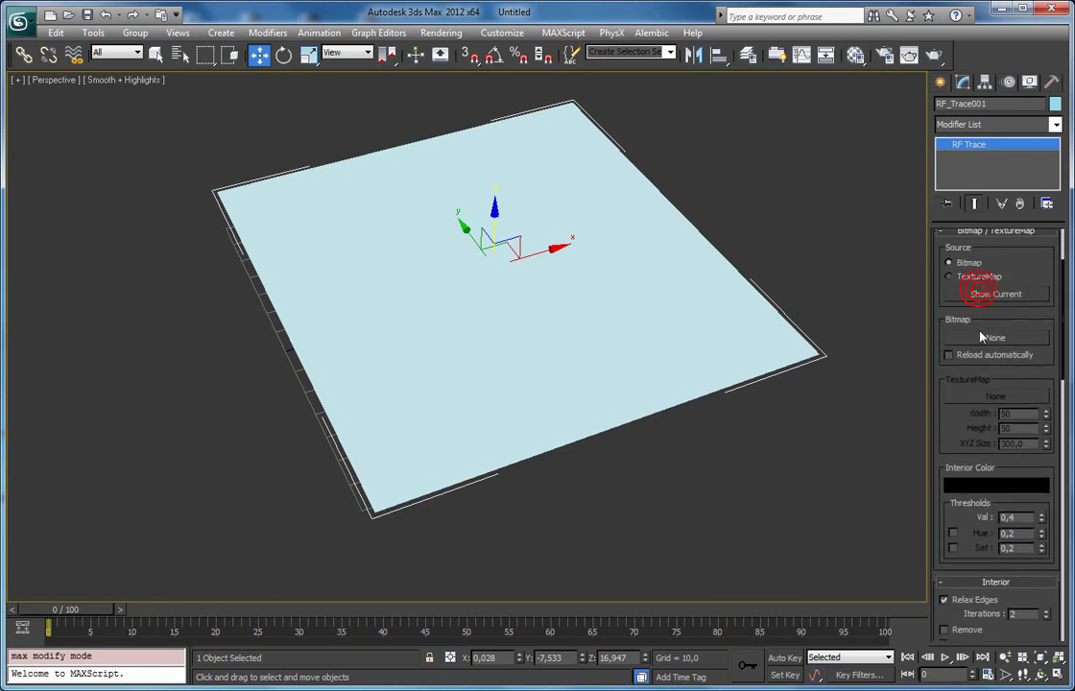
left_click(981, 336)
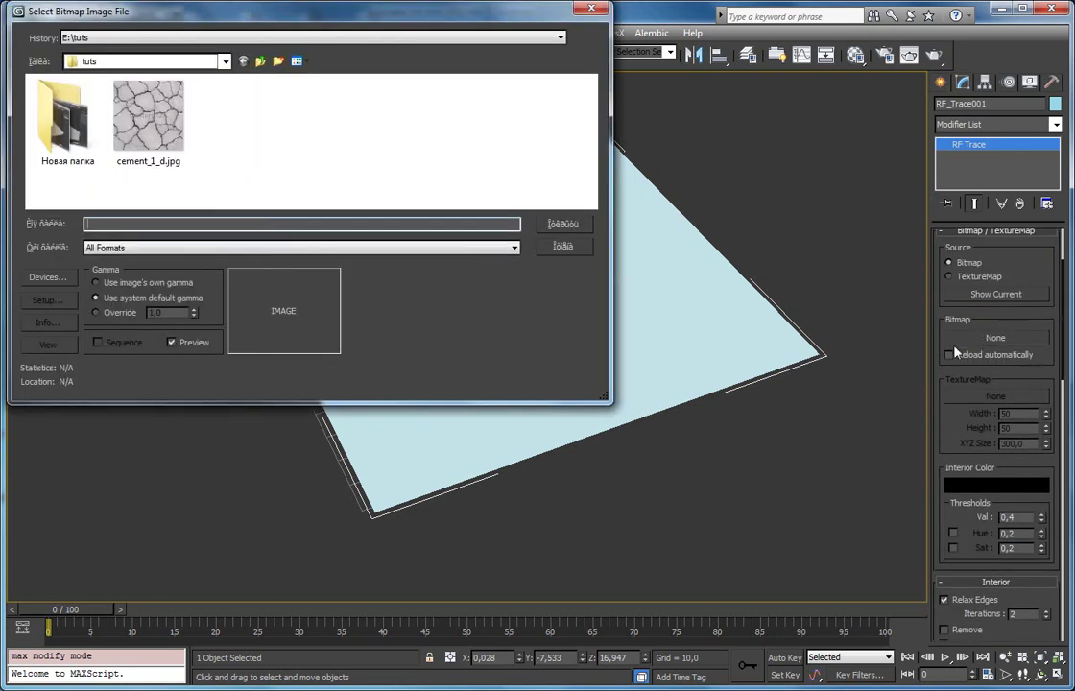
right_click(136, 107)
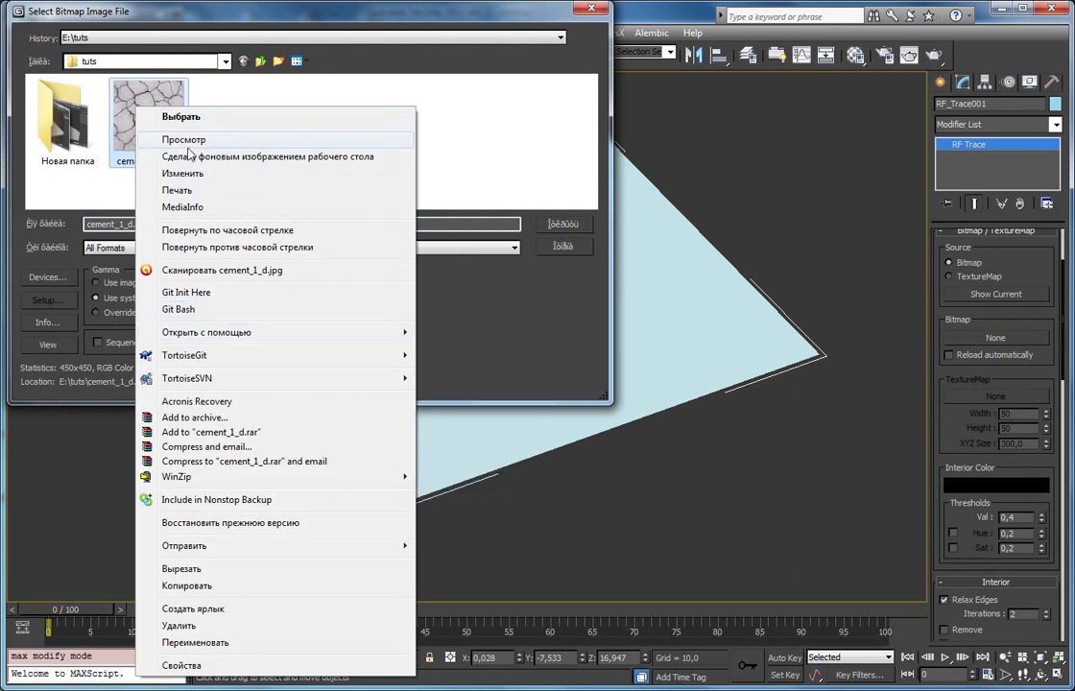
left_click(413, 14)
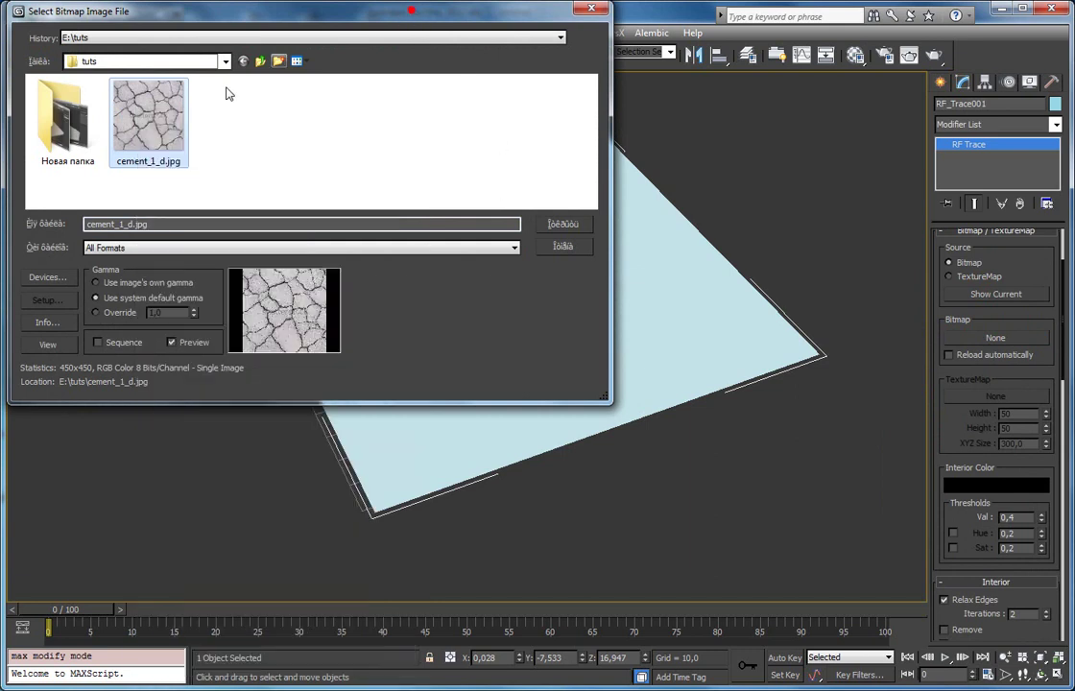
left_click(565, 224)
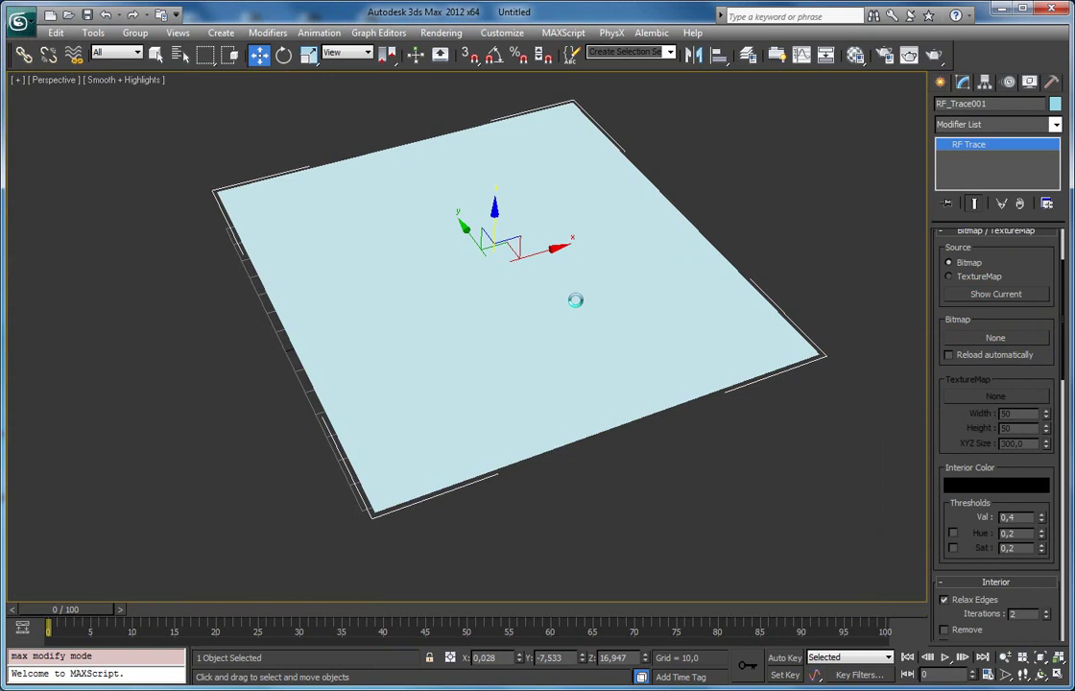
- Display the traced object in wireframe with edged faces in the Perspective view
key("F4")
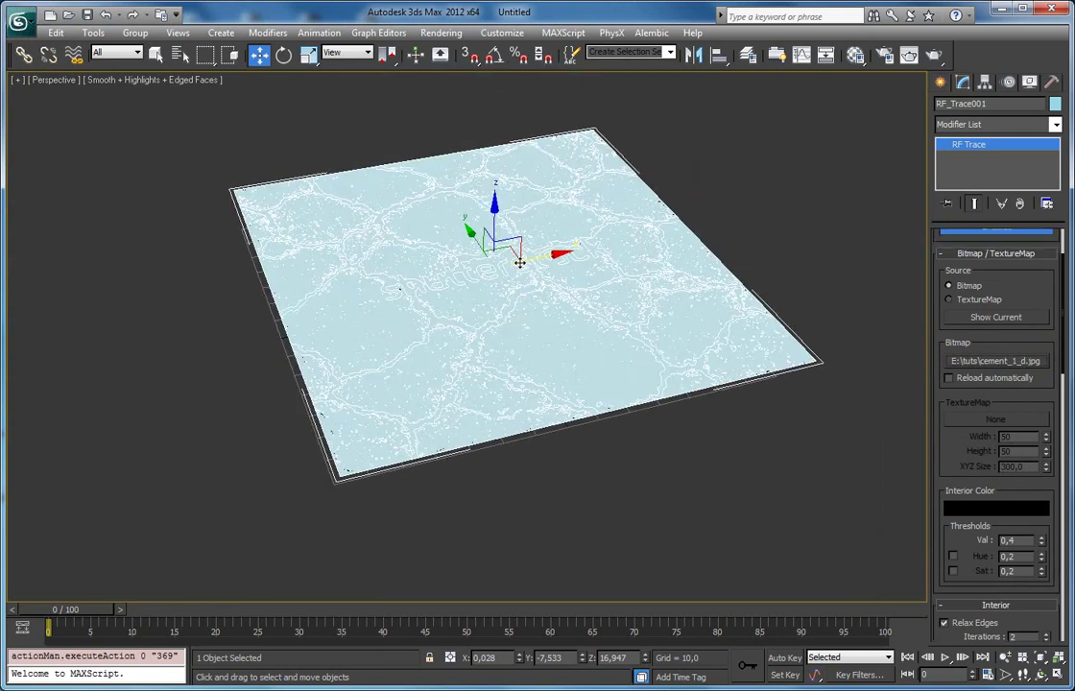
key("F3")
left_click_drag(542, 233, 496, 366)
scroll(517, 302, "up", 5)
scroll(500, 352, "up", 4)
left_click_drag(493, 429, 501, 444)
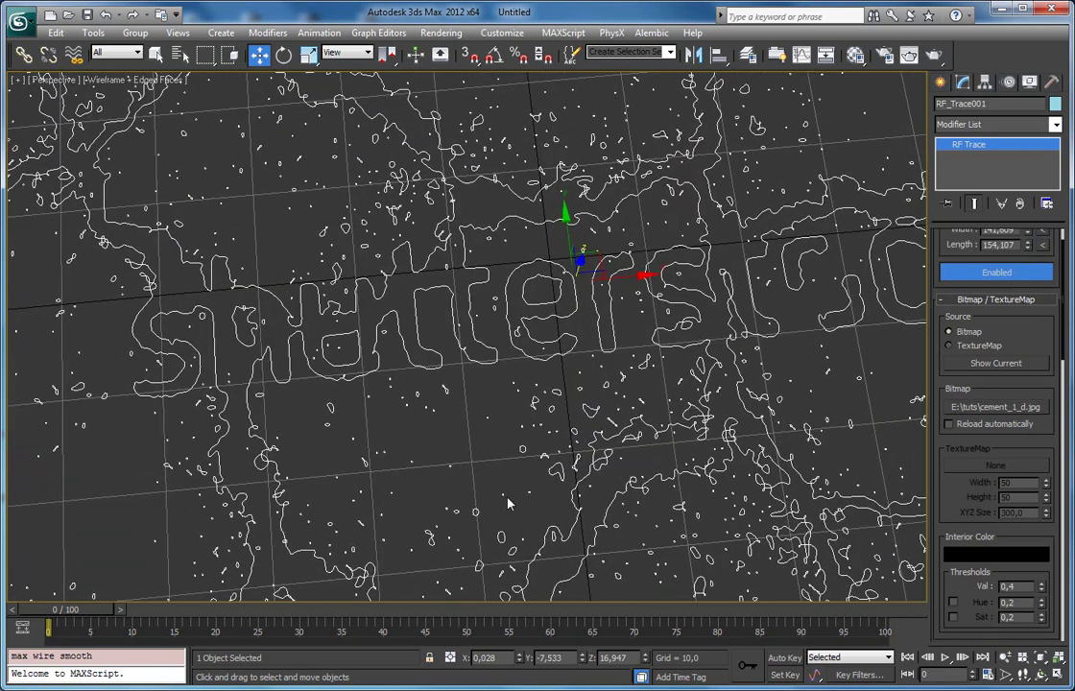
- Examine the traced contours across the plane, including the small outlines between the cracks
scroll(752, 304, "down", 3)
left_click_drag(554, 240, 534, 445)
left_click_drag(561, 291, 657, 402)
left_click_drag(241, 322, 485, 336)
scroll(486, 336, "up", 5)
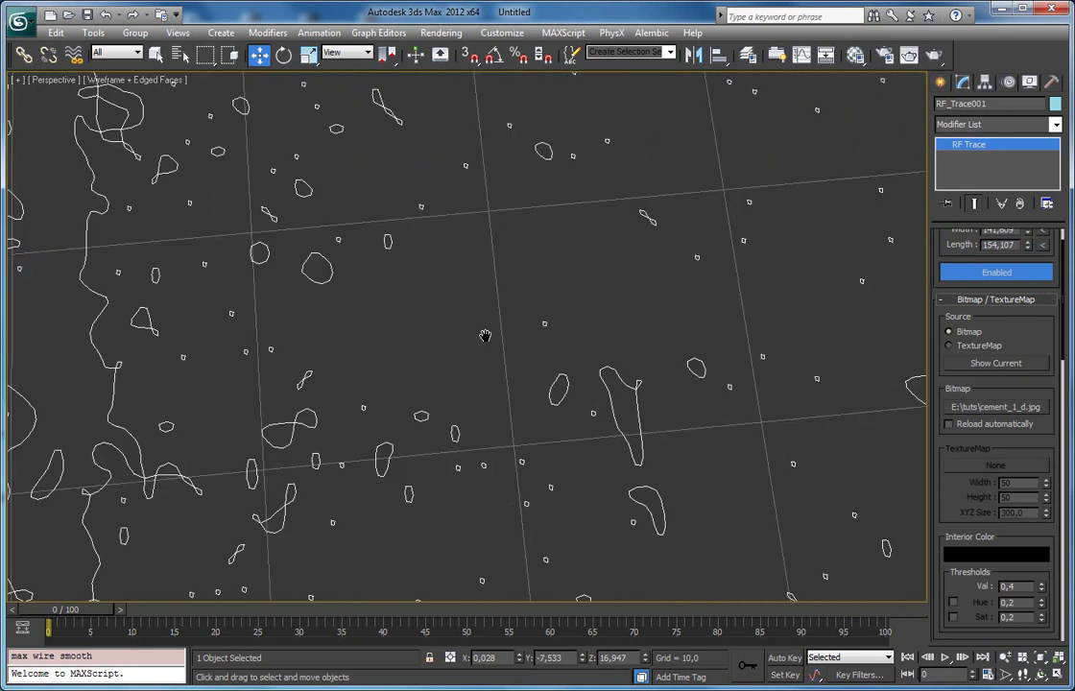
scroll(326, 329, "down", 4)
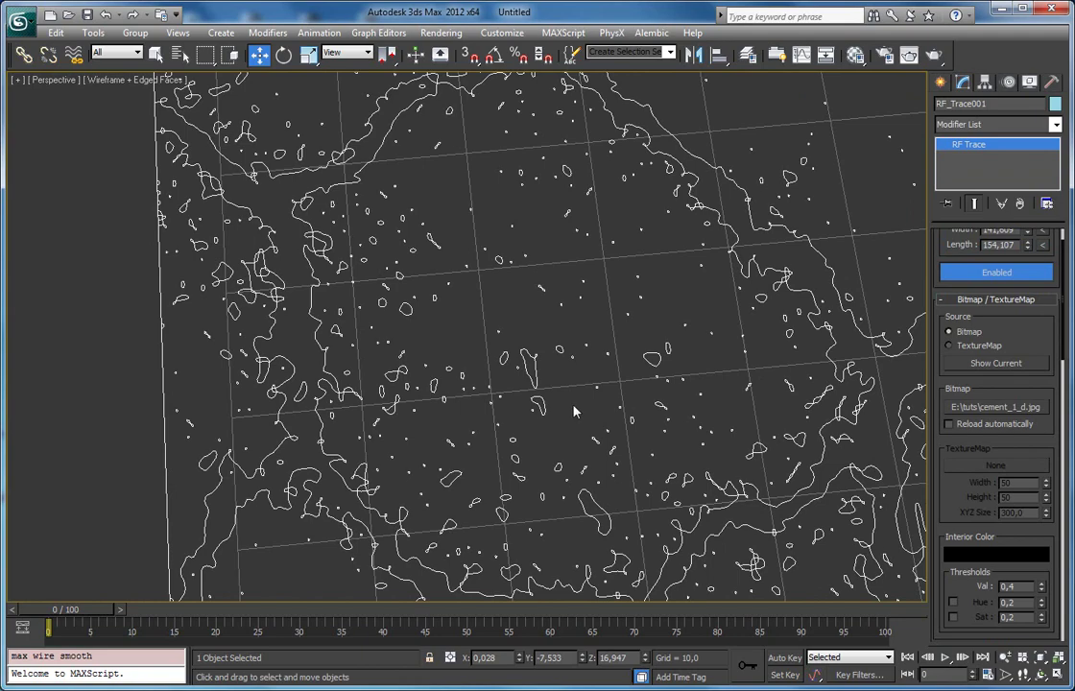
mouse_move(552, 427)
left_mouse_down()
mouse_move(344, 298)
mouse_move(439, 360)
mouse_move(422, 334)
left_mouse_up()
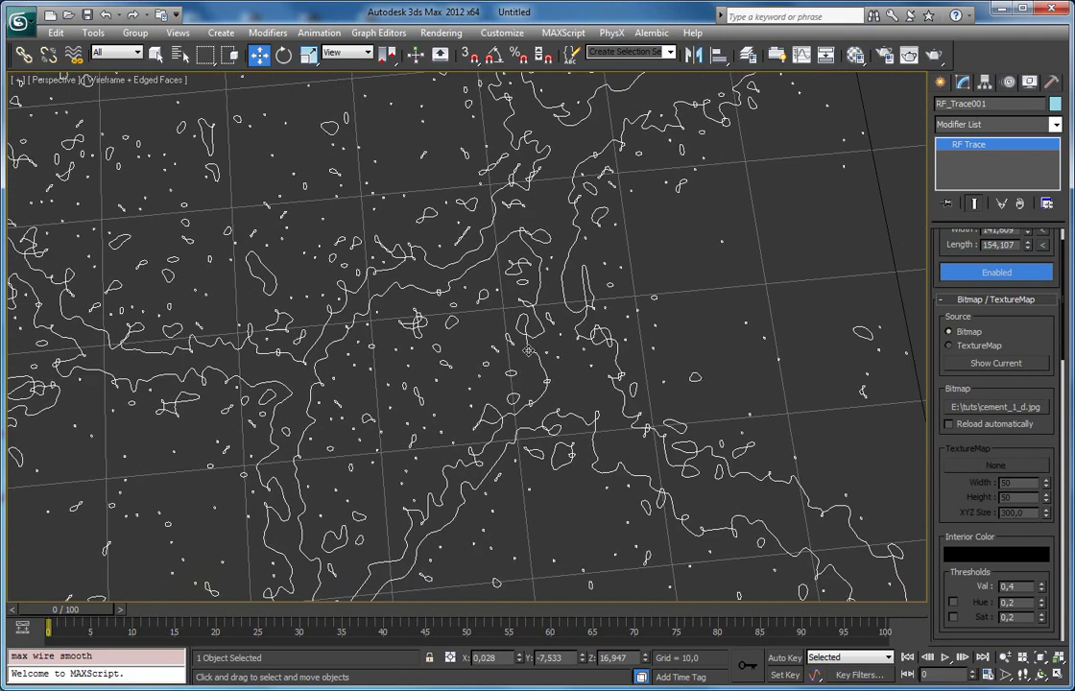
scroll(528, 350, "down", 5)
left_click_drag(632, 345, 707, 358)
- Try a Val threshold of 0.1 for the trace's interior color, and set it to 0.15
left_click_drag(936, 480, 934, 356)
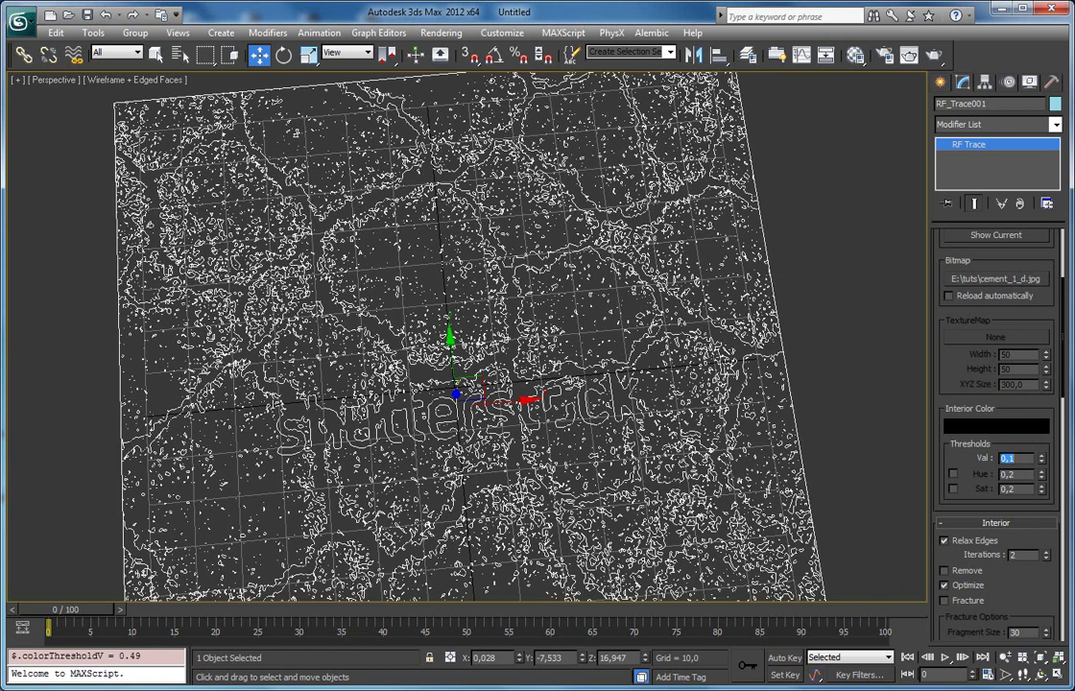
scroll(491, 319, "up", 5)
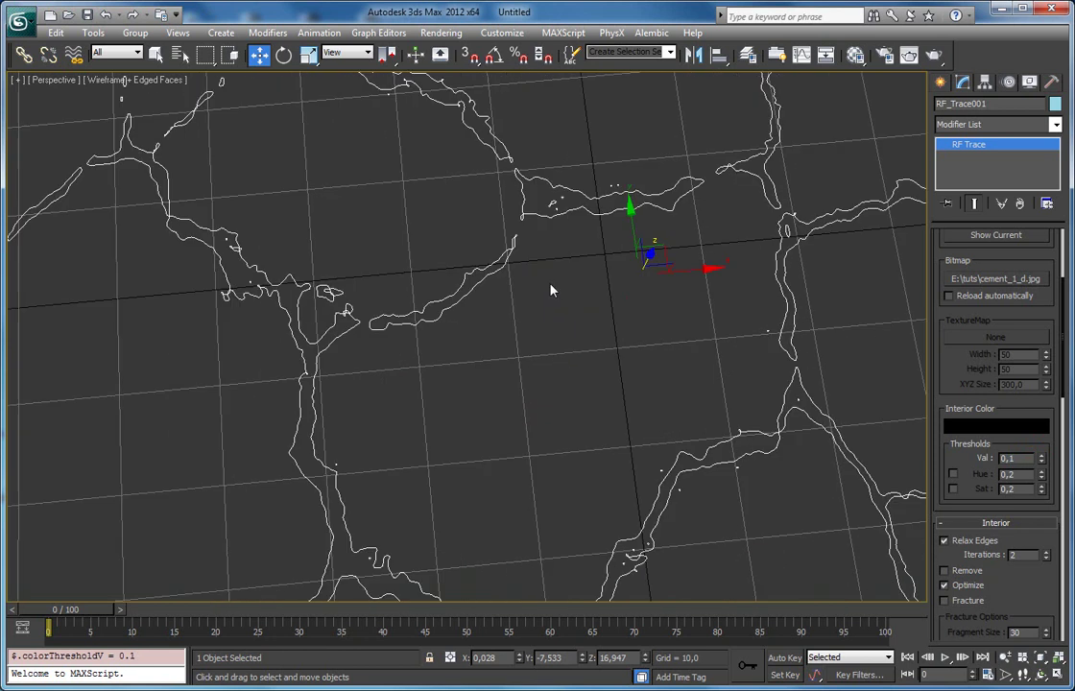
left_click_drag(1013, 458, 1003, 459)
scroll(593, 302, "down", 6)
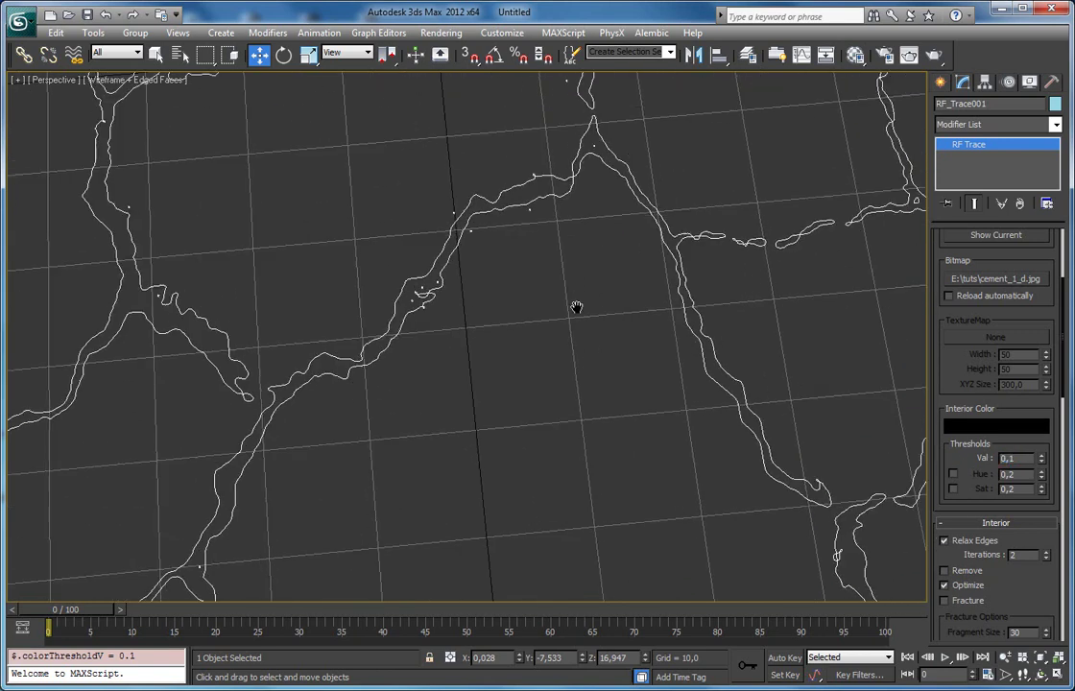
scroll(504, 326, "up", 6)
scroll(413, 355, "up", 5)
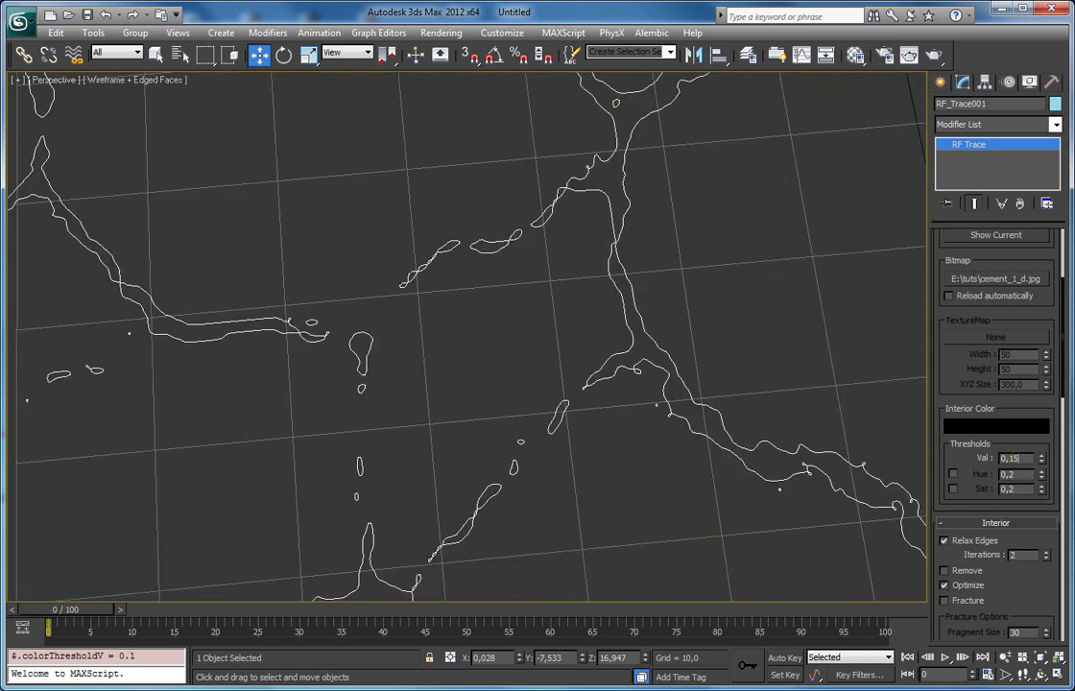
key("Return")
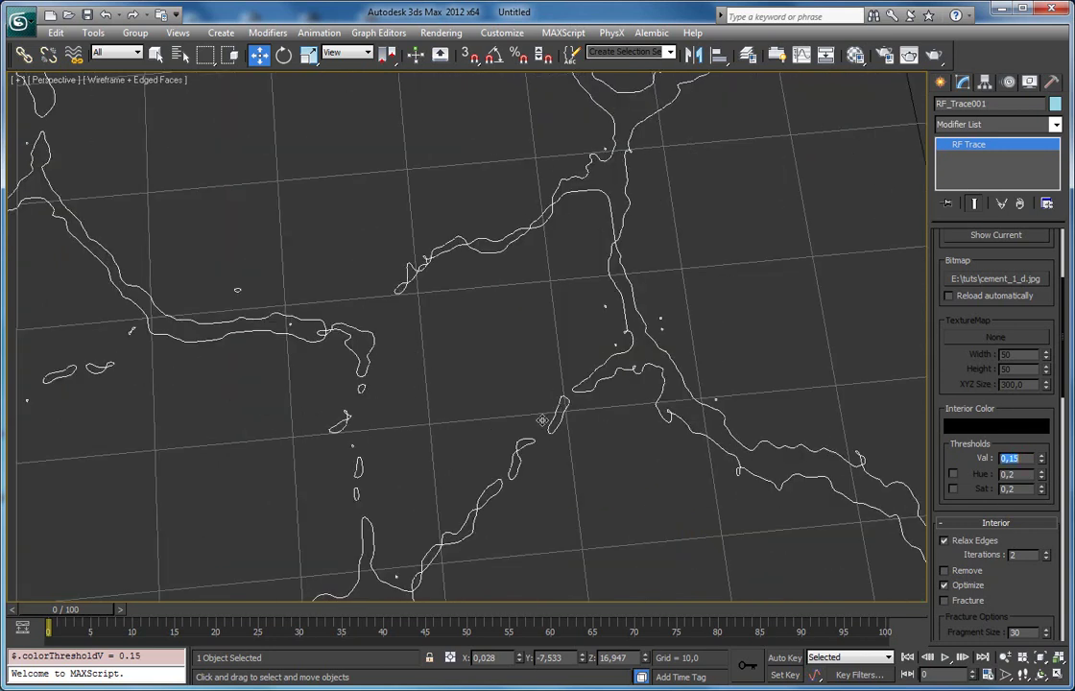
- Inspect the crack outlines traced with the 0.15 threshold for continuity
scroll(498, 400, "up", 5)
left_click_drag(710, 363, 432, 422)
left_click_drag(498, 414, 303, 487)
scroll(303, 488, "down", 4)
scroll(430, 443, "down", 3)
left_click_drag(430, 445, 397, 353)
left_click_drag(437, 319, 450, 311)
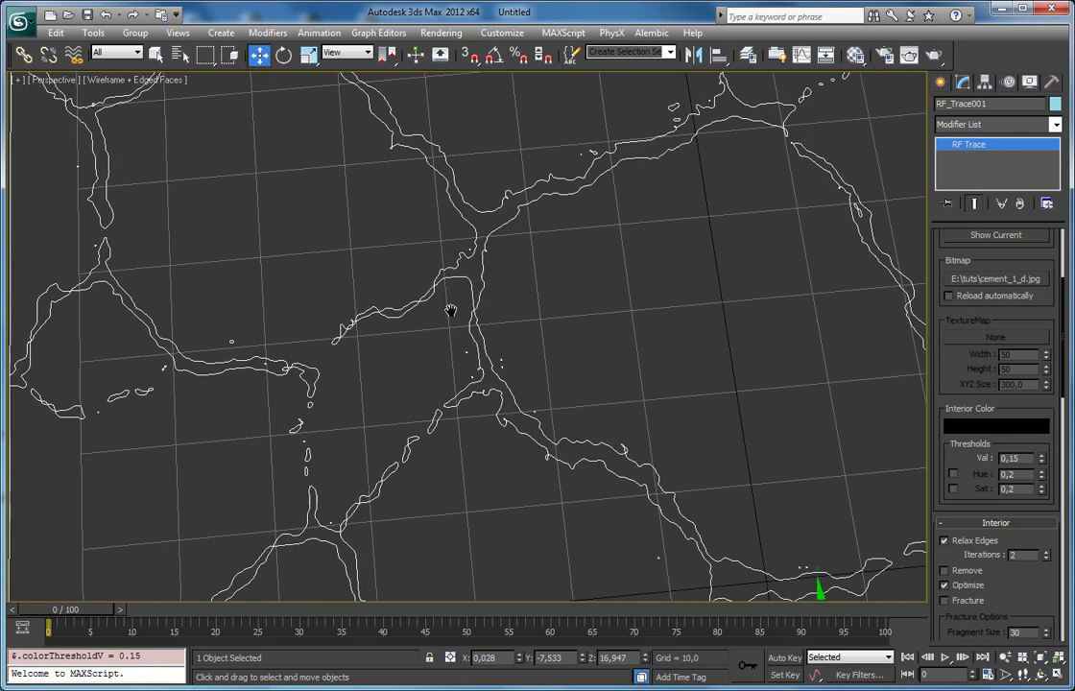
- Disable the RF Trace calculation and show its current source bitmap in an enlarged preview window
left_click_drag(948, 368, 936, 450)
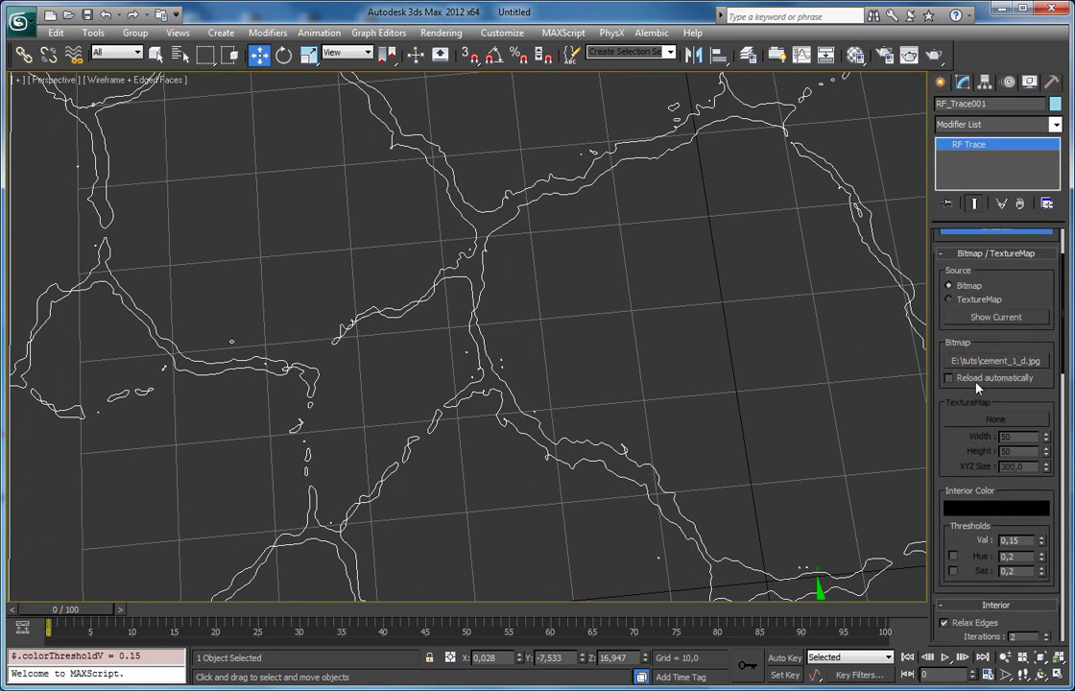
left_click_drag(988, 265, 989, 342)
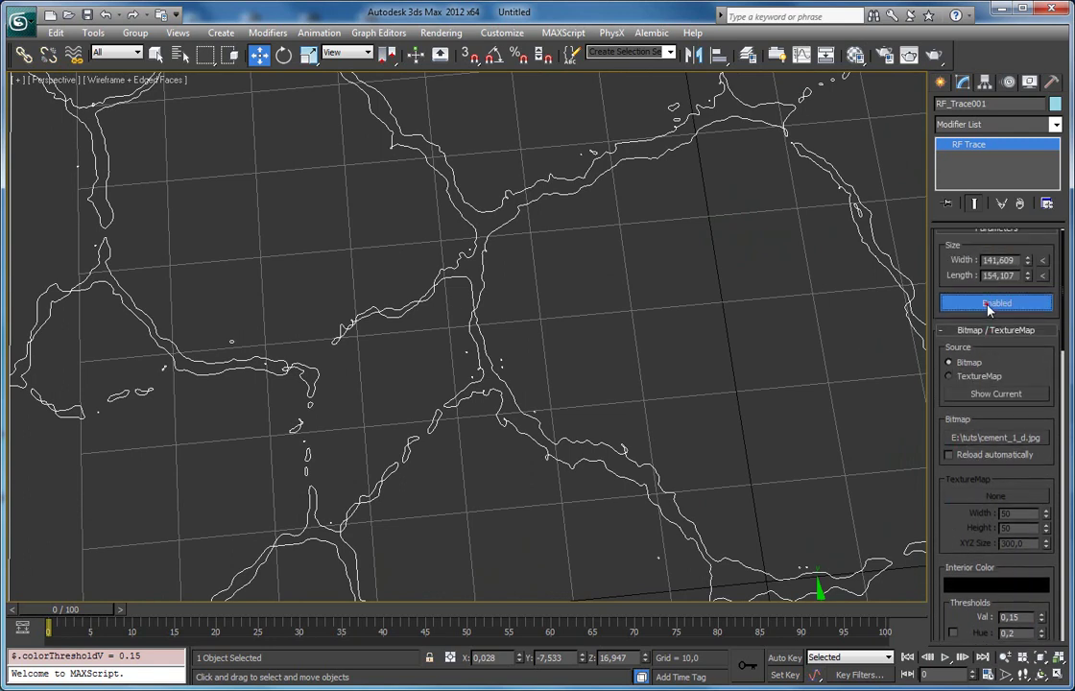
left_click(995, 303)
left_click(977, 393)
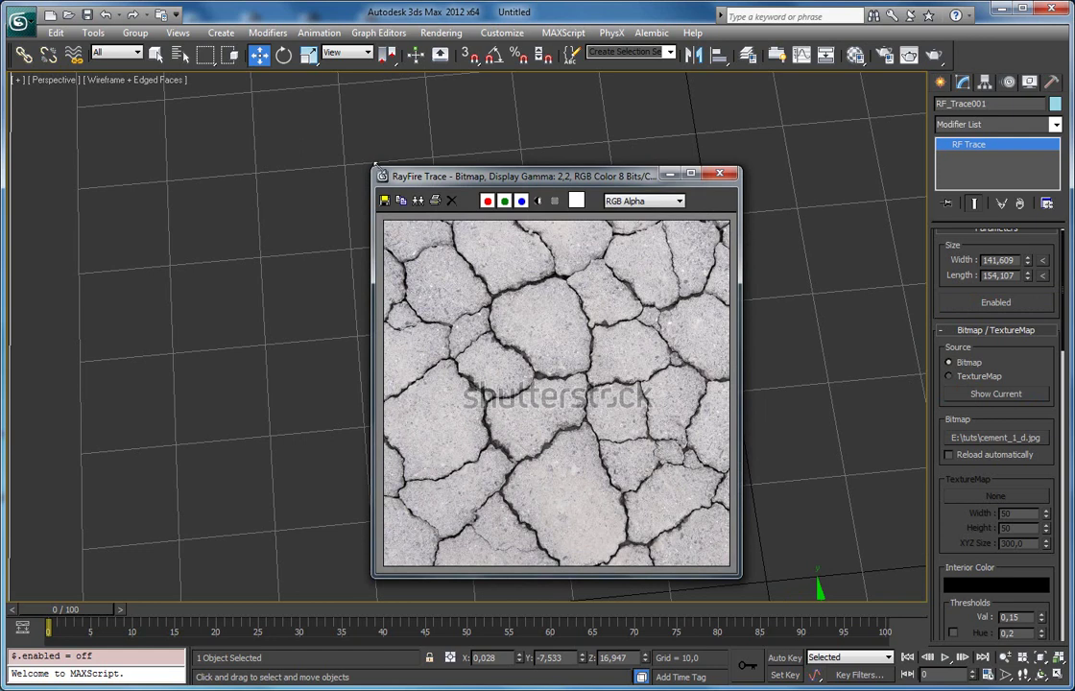
left_click_drag(371, 166, 115, 80)
- Examine the cracks in the source bitmap up close and close the preview
scroll(372, 353, "up", 3)
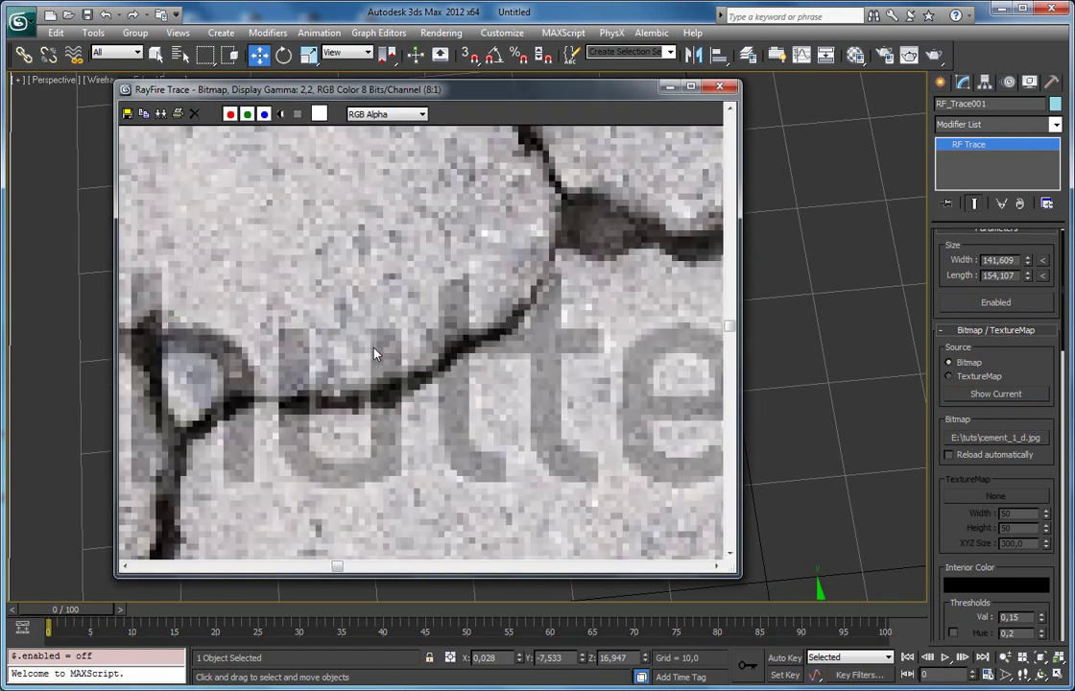
scroll(374, 353, "down", 2)
left_click_drag(329, 274, 482, 428)
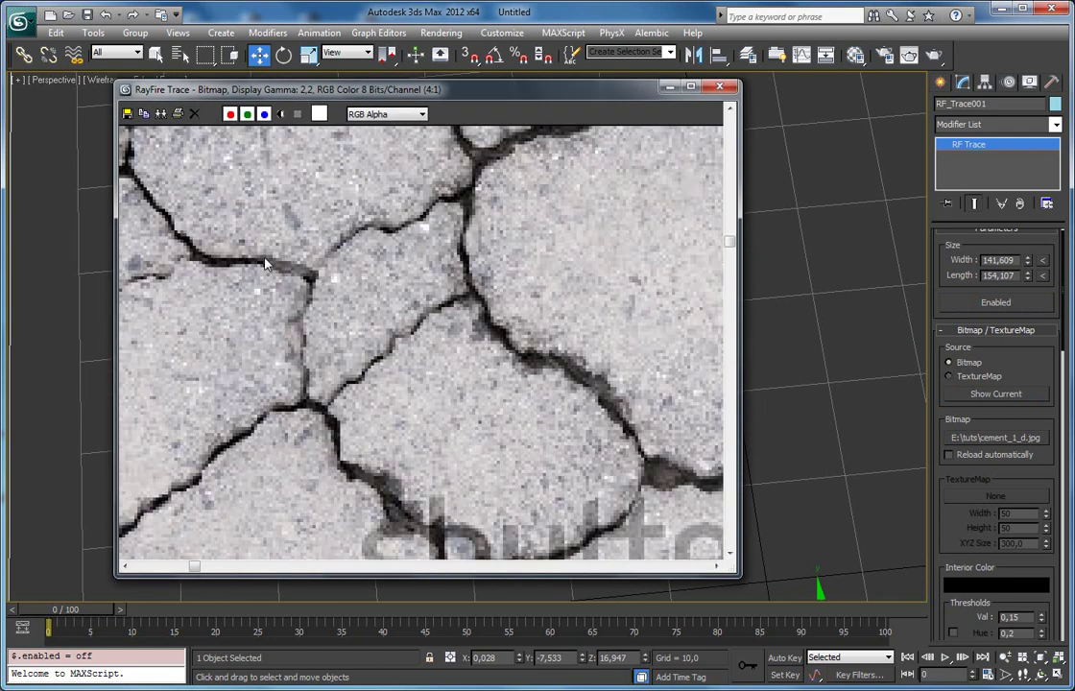
left_click_drag(271, 269, 468, 439)
scroll(409, 358, "down", 1)
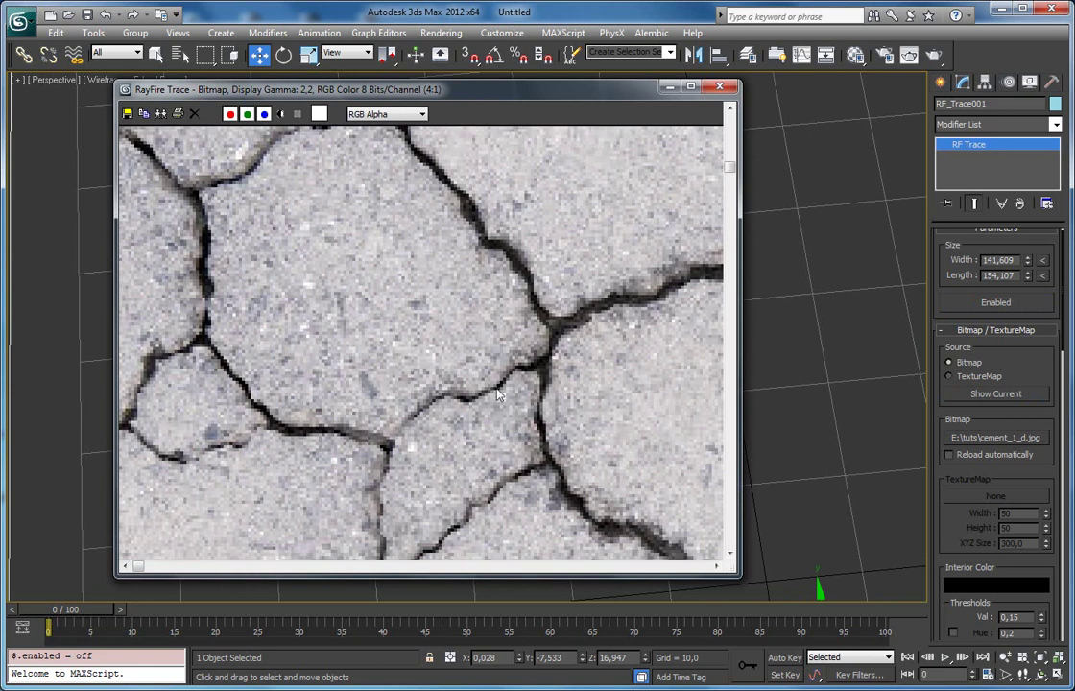
left_click(721, 88)
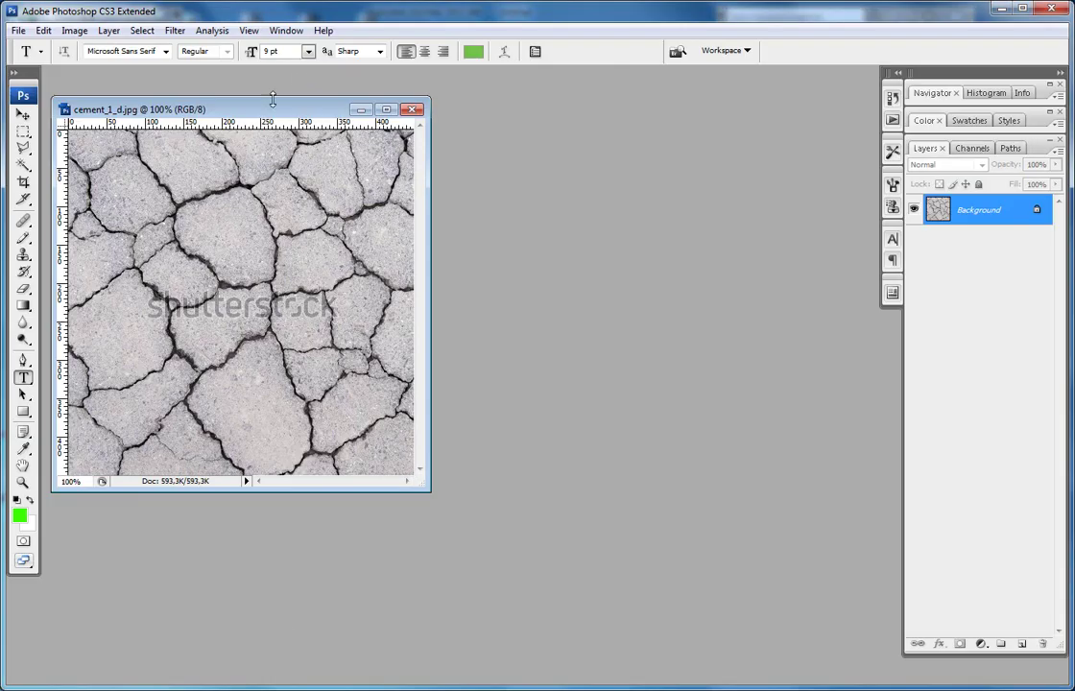
- Switch to Photoshop and enlarge the document window of cement_1_d.jpg
left_click_drag(273, 100, 362, 96)
left_click_drag(521, 487, 865, 661)
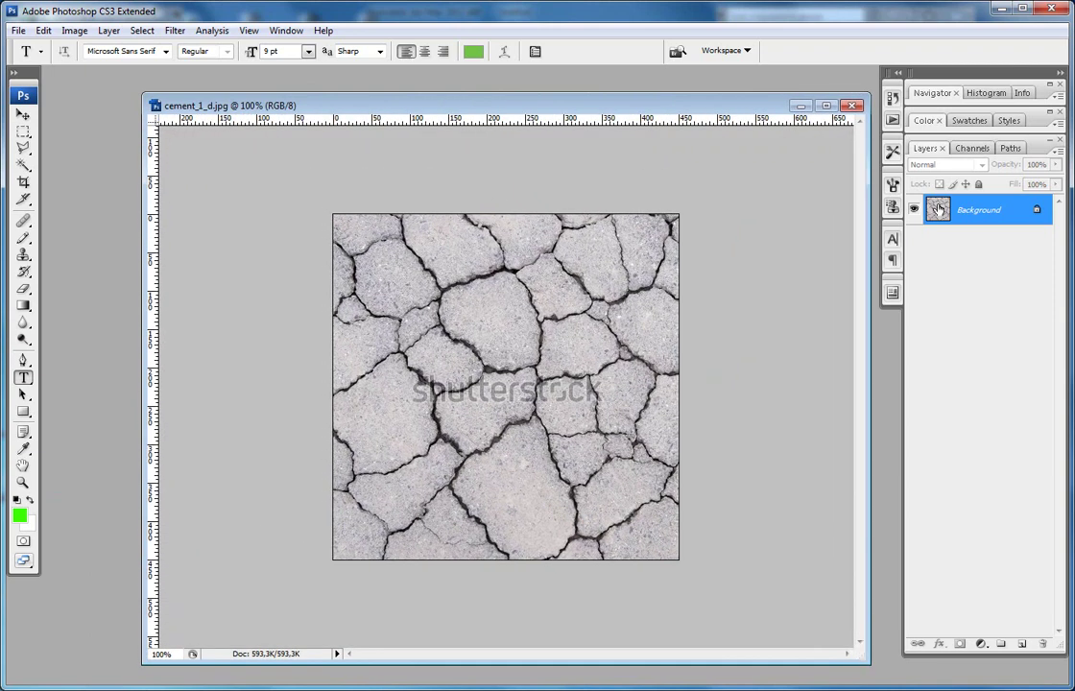
- Duplicate the cement_1_d.jpg image and minimize the copy's window
right_click(547, 106)
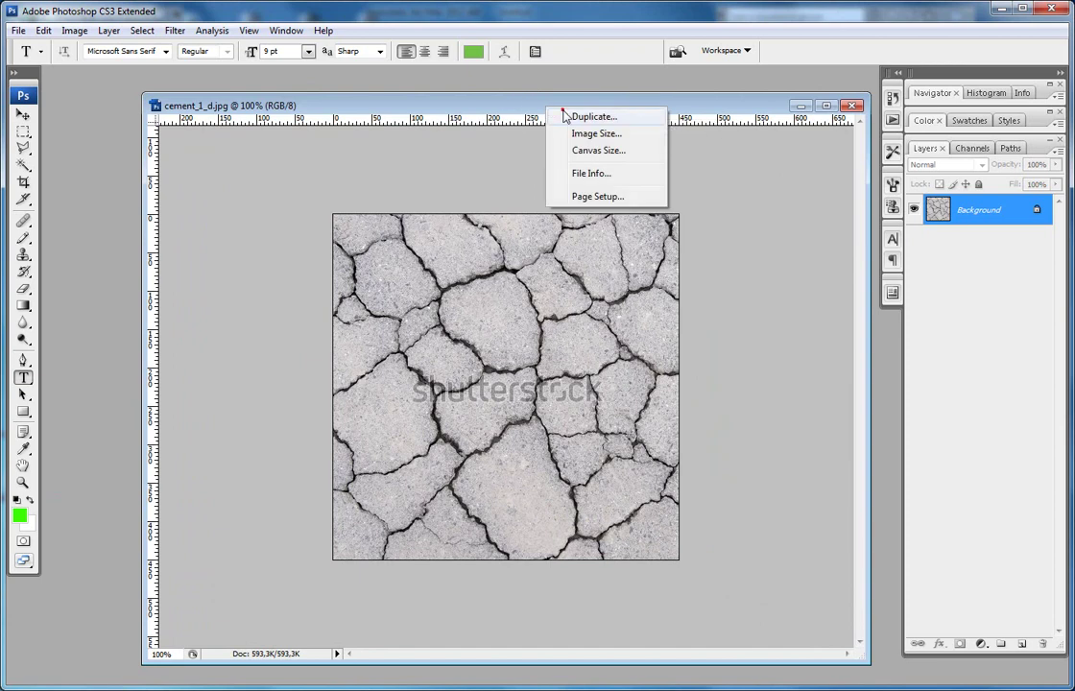
left_click(568, 114)
left_click(378, 540)
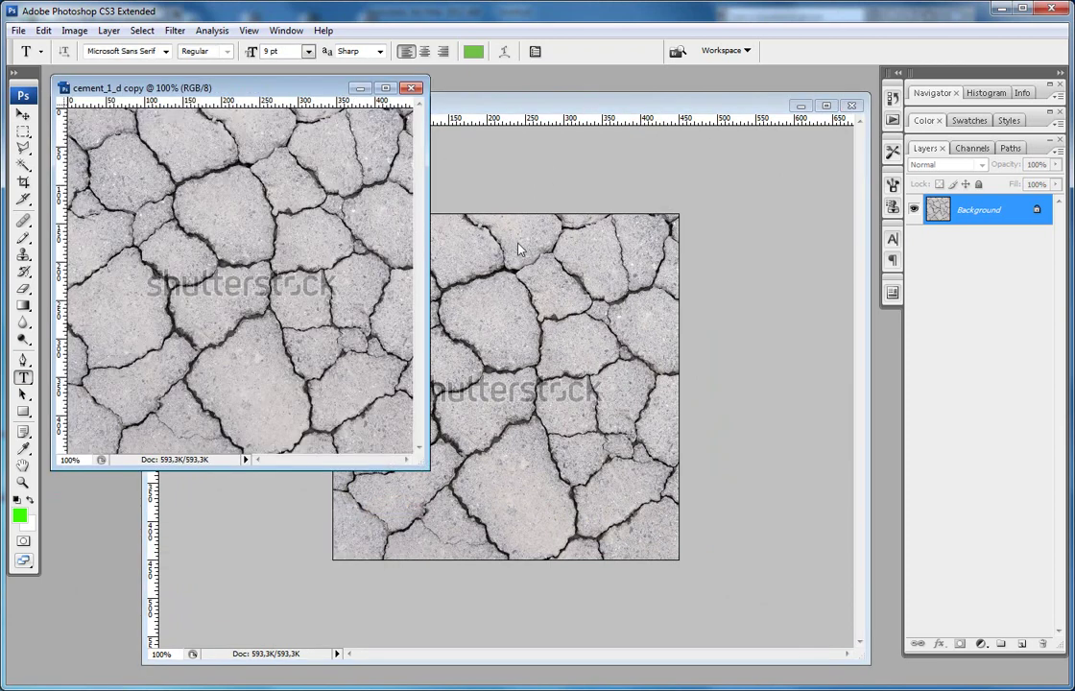
left_click(359, 88)
- Desaturate the original cement_1_d.jpg image
left_click(75, 31)
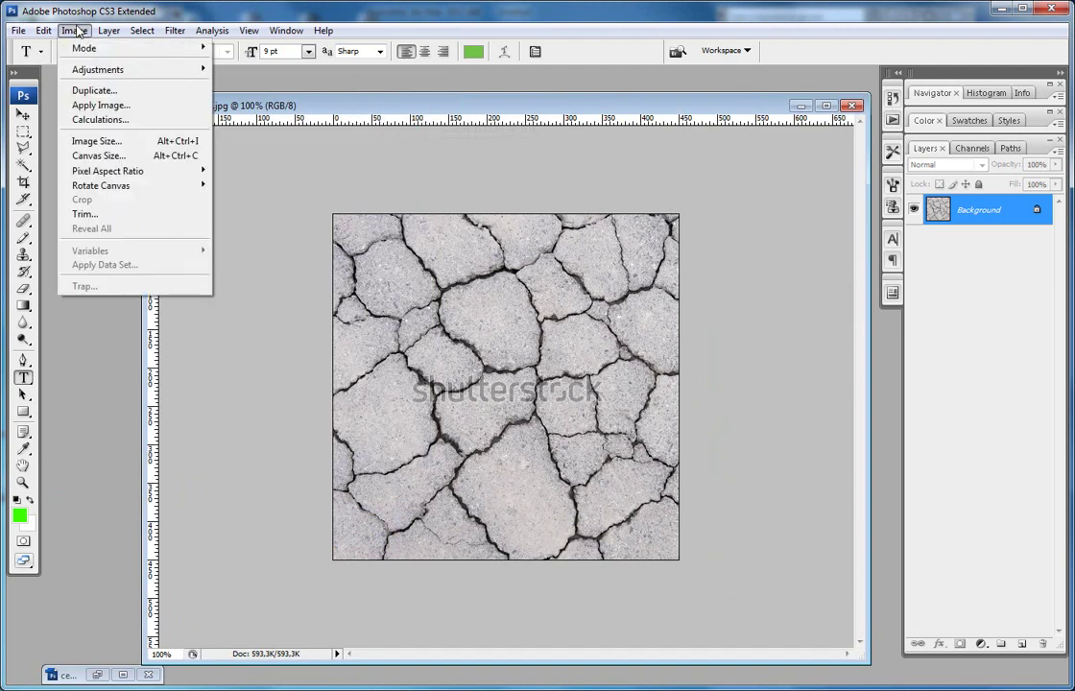
mouse_move(106, 69)
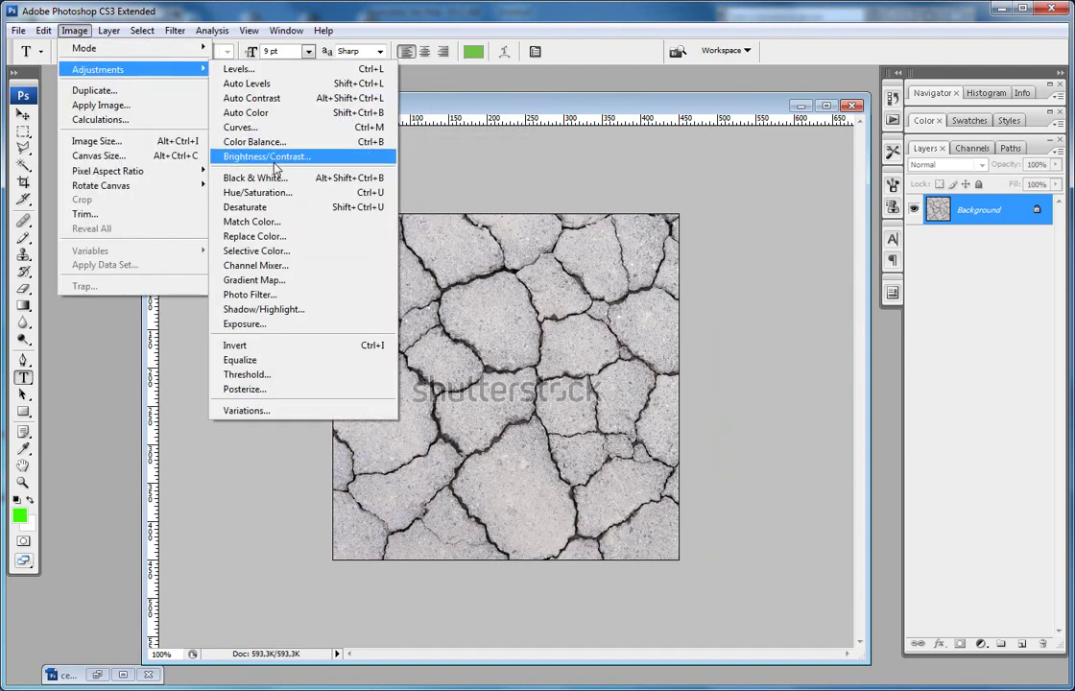
left_click(274, 209)
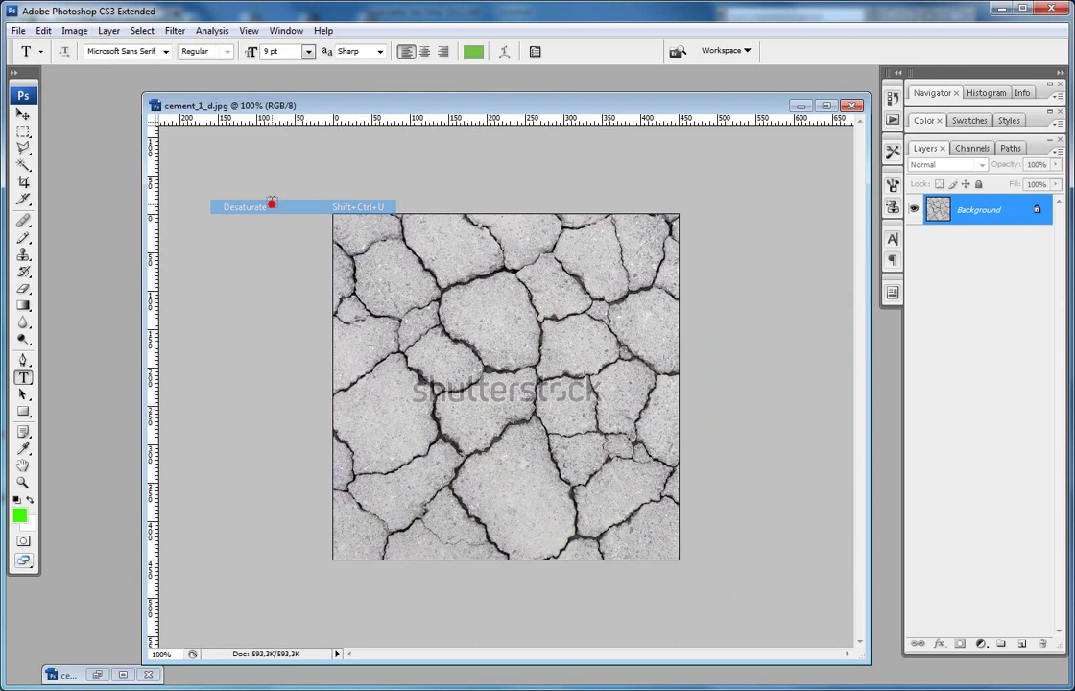
- Apply Levels to the desaturated cement image with black input 133 and white input 144
left_click(70, 32)
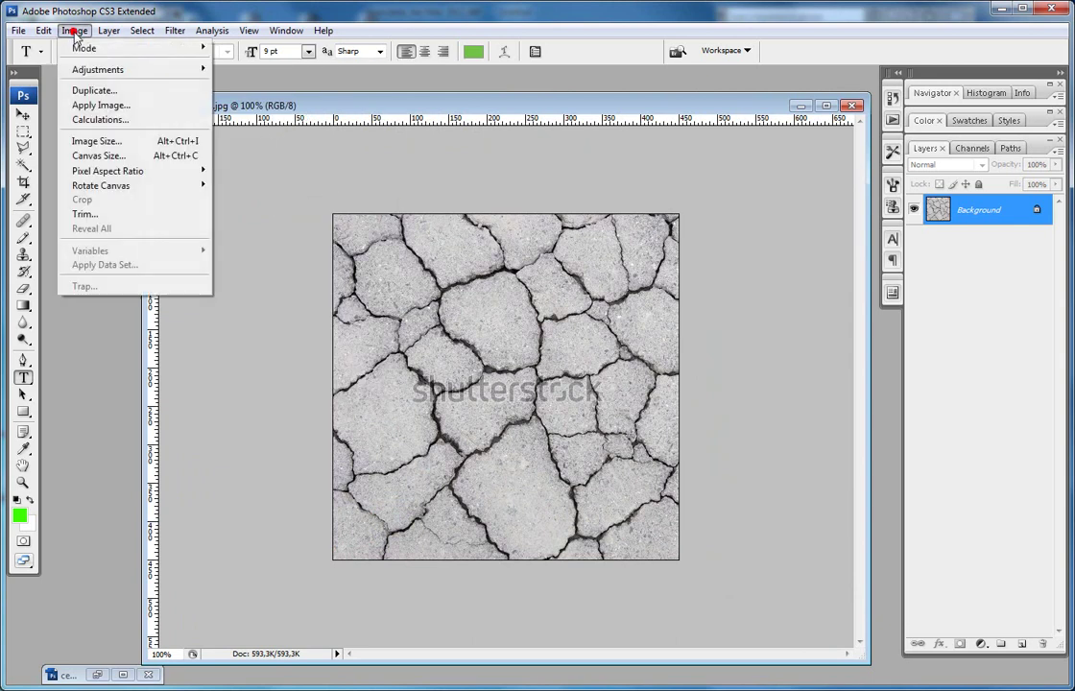
mouse_move(92, 68)
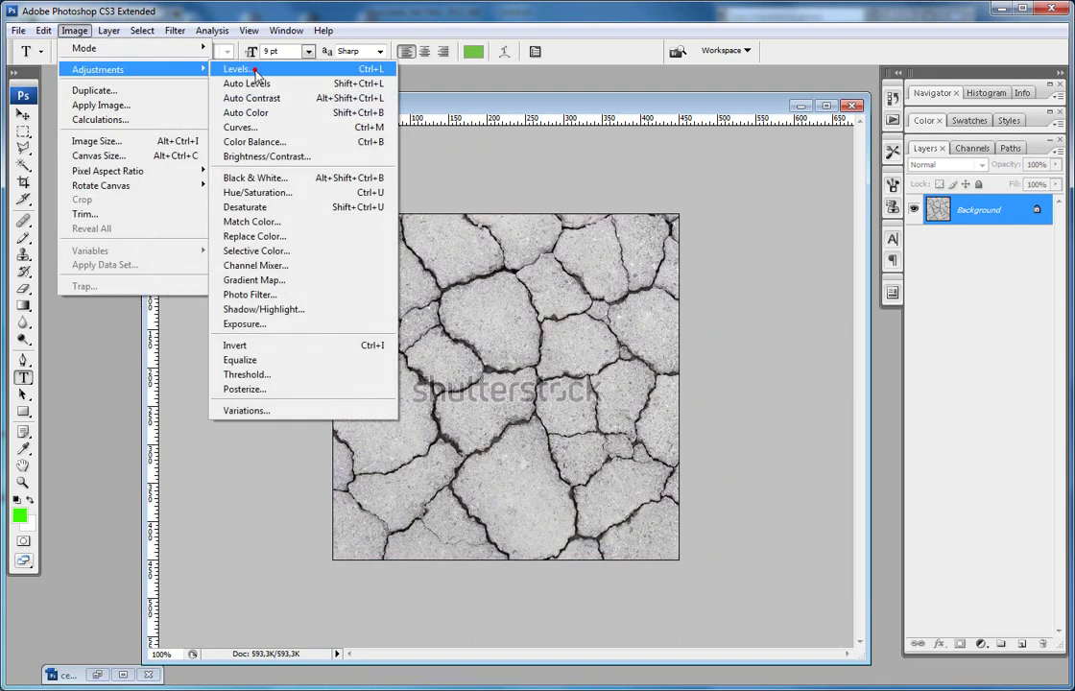
left_click(240, 69)
left_click_drag(560, 403, 778, 249)
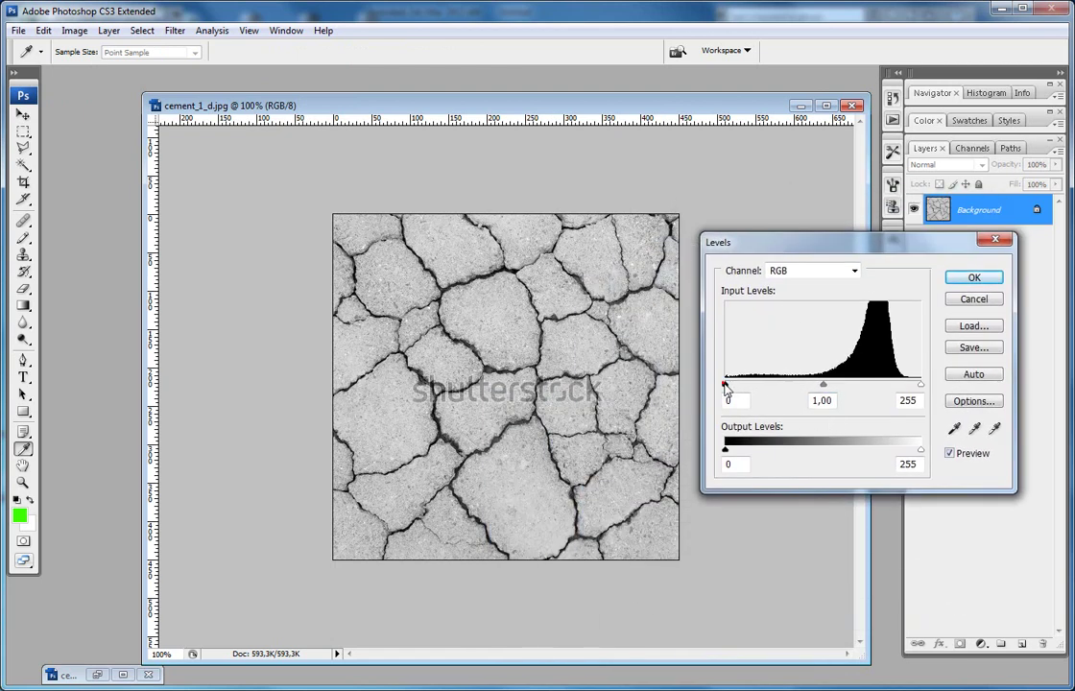
left_click_drag(725, 385, 804, 384)
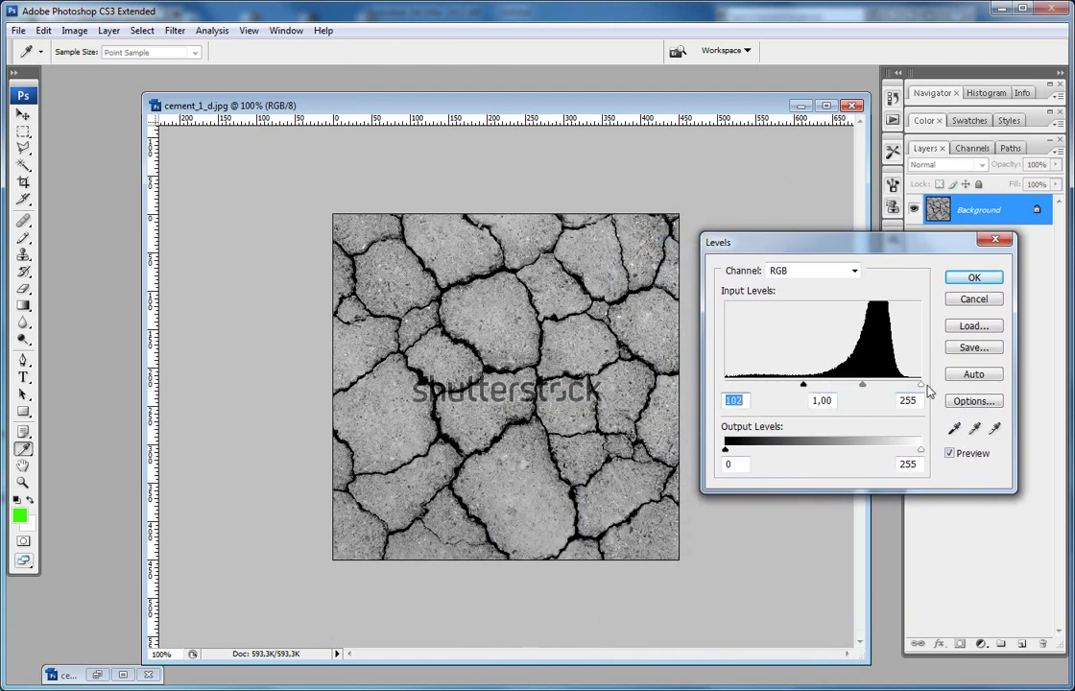
left_click_drag(920, 385, 873, 388)
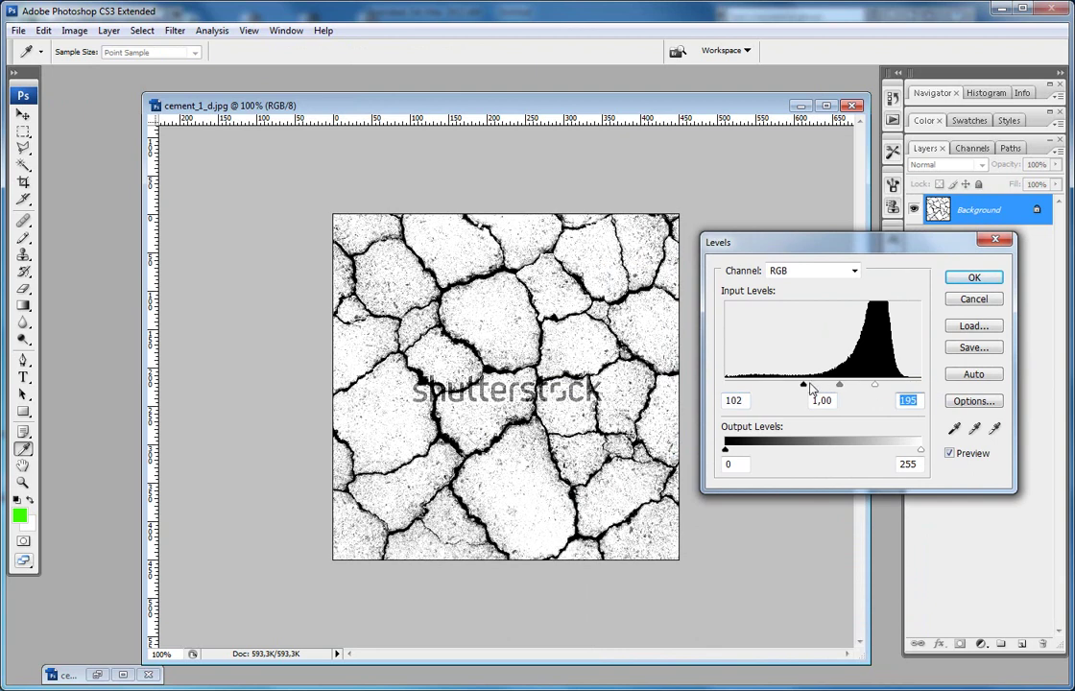
left_click_drag(805, 384, 831, 384)
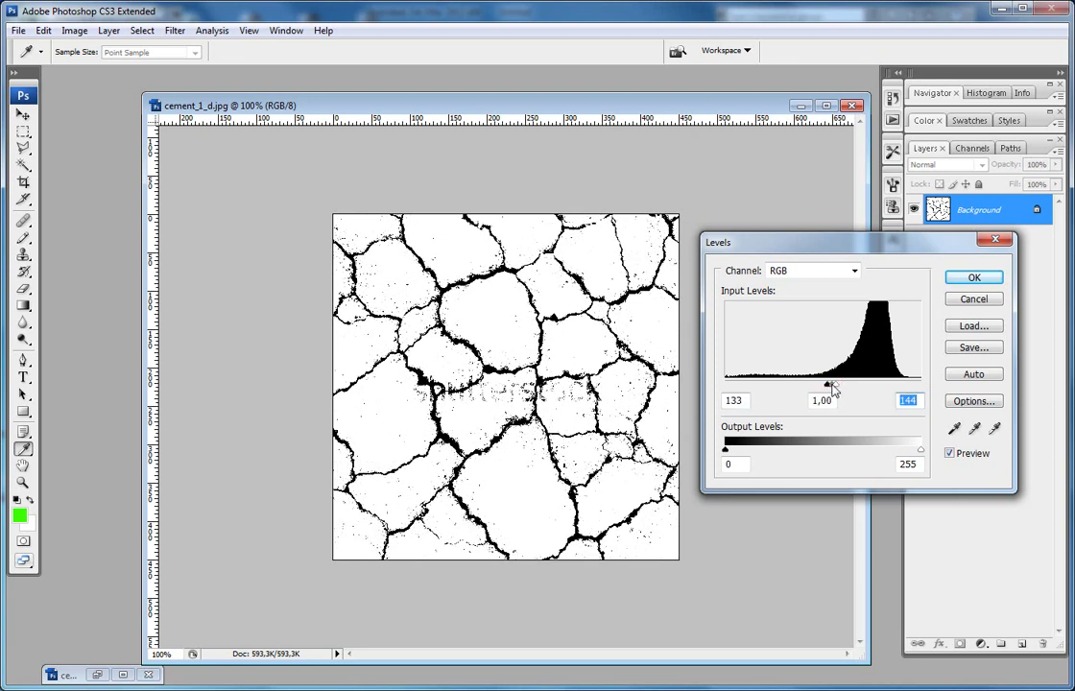
left_click(829, 386)
left_click_drag(827, 383, 826, 384)
left_click(971, 279)
key("t")
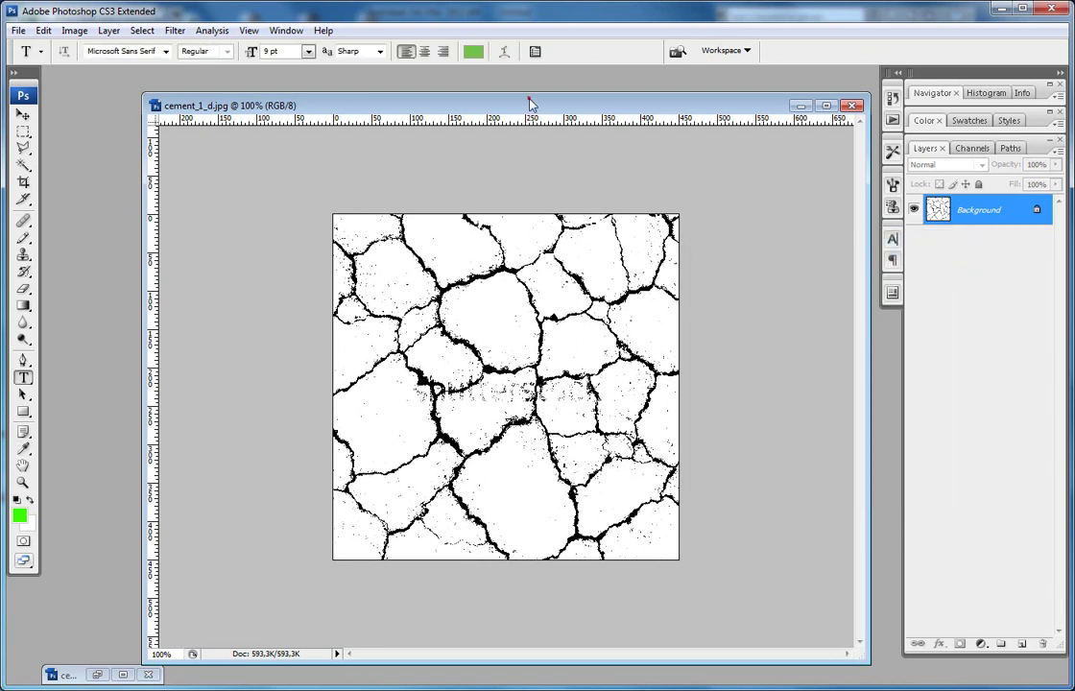
- Try the Eraser tool with a 31 px brush on the specks in the image's upper-left cell
scroll(473, 368, "up", 6)
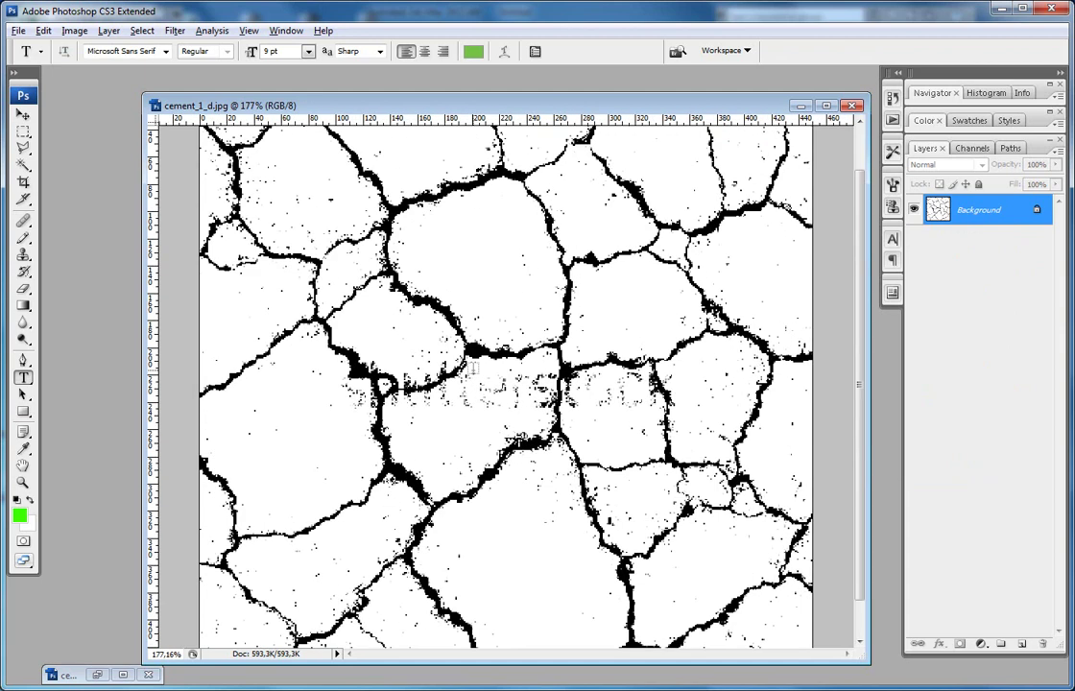
scroll(422, 331, "up", 2)
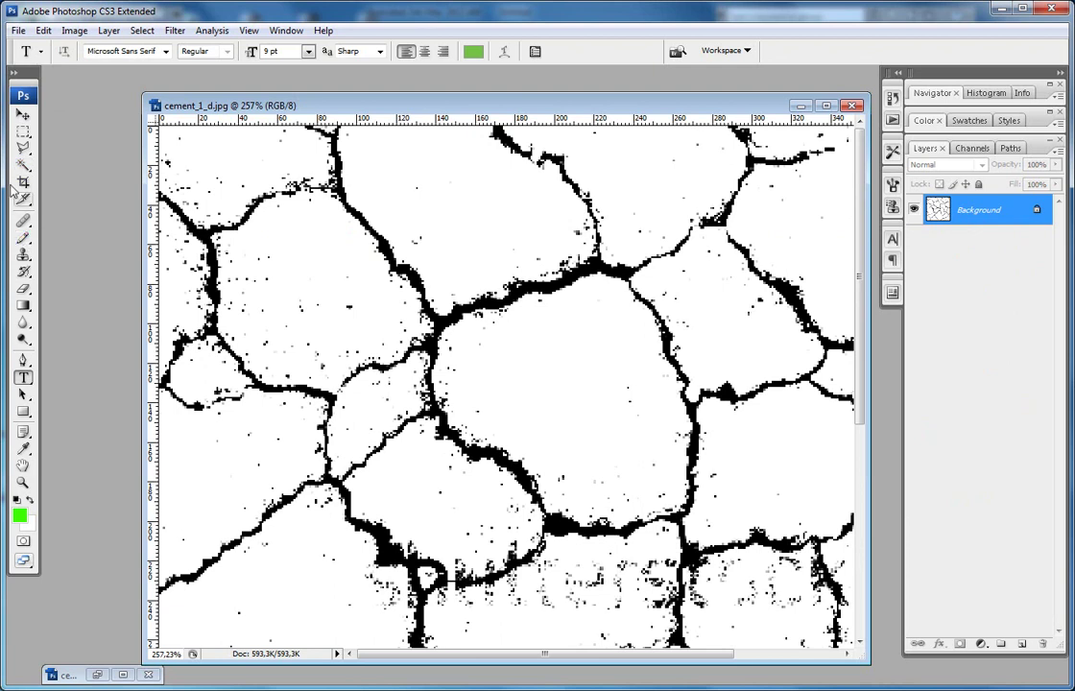
left_click(24, 290)
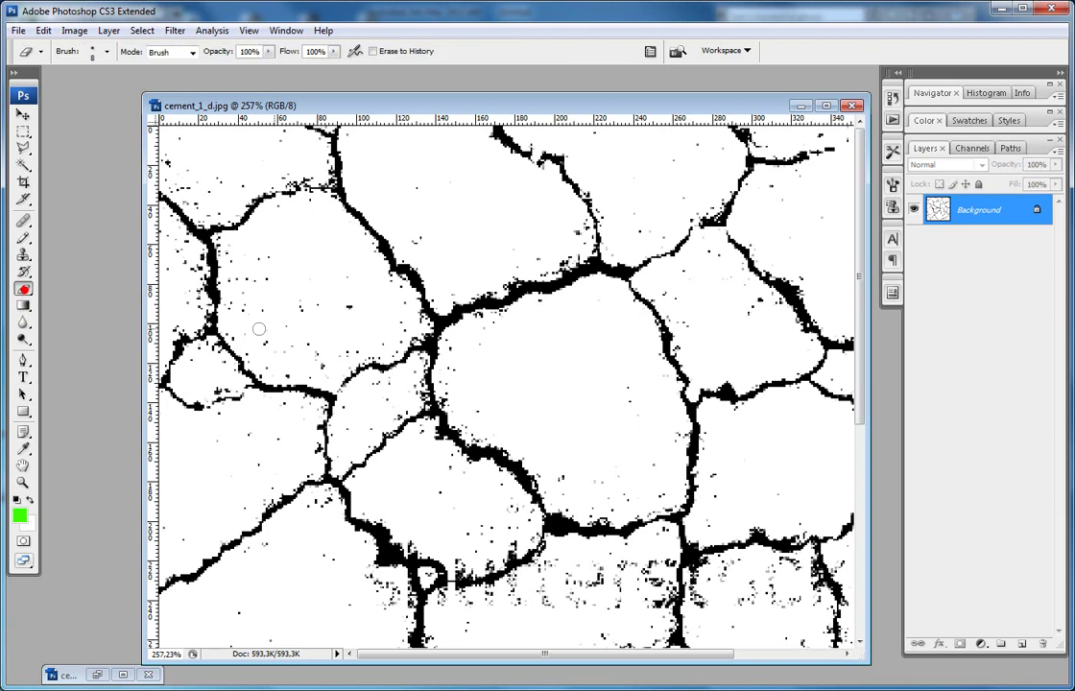
right_click(329, 306)
left_click_drag(356, 337, 372, 343)
left_click(288, 280)
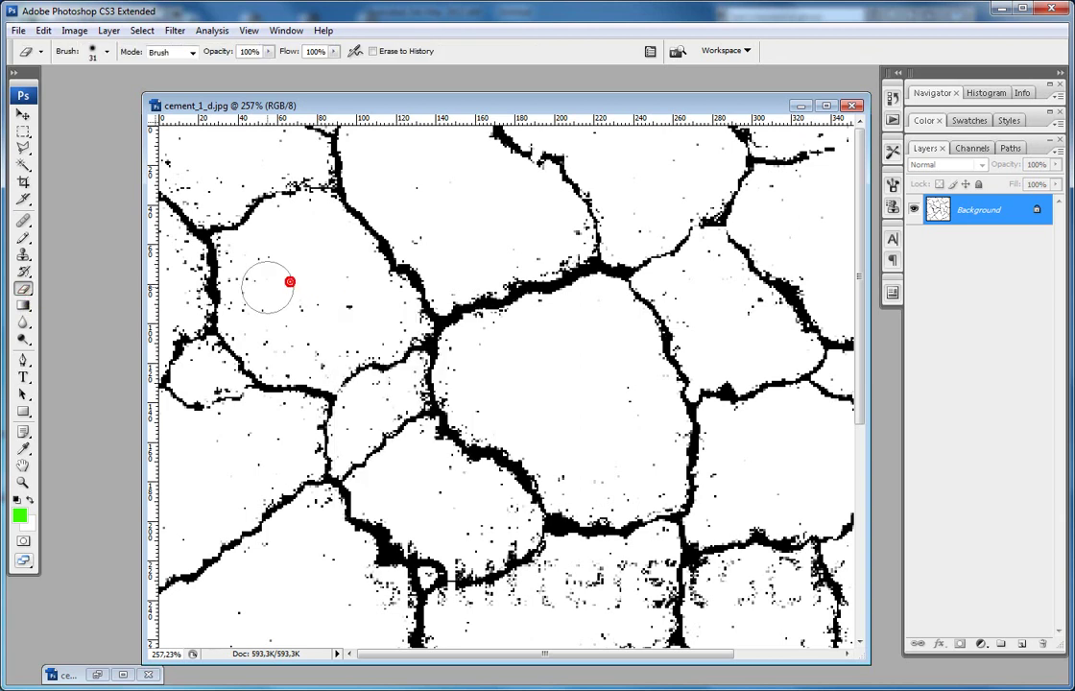
right_click(24, 288)
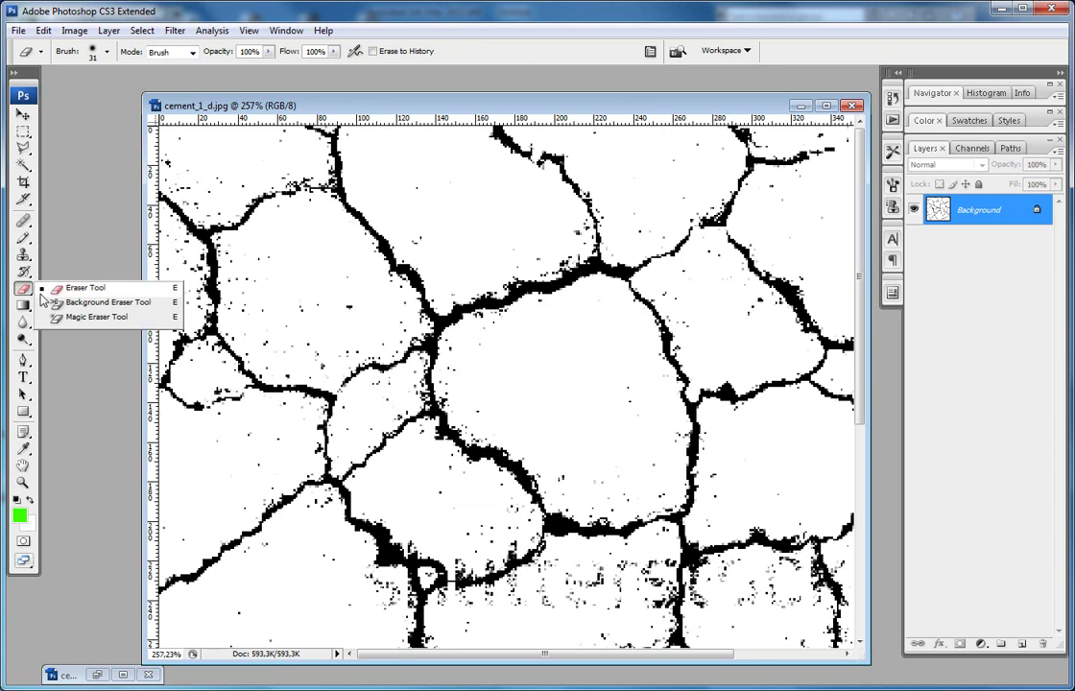
left_click(23, 287)
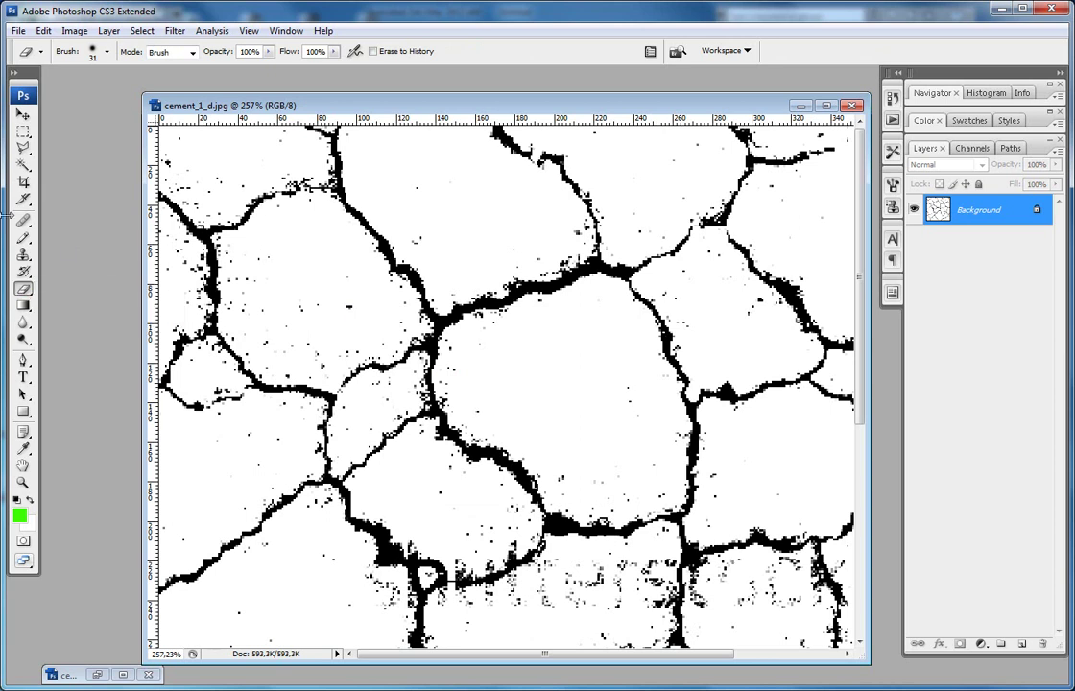
- Paint over the specks inside the upper-left cell in white with the Pencil tool at size 23
left_click(24, 239)
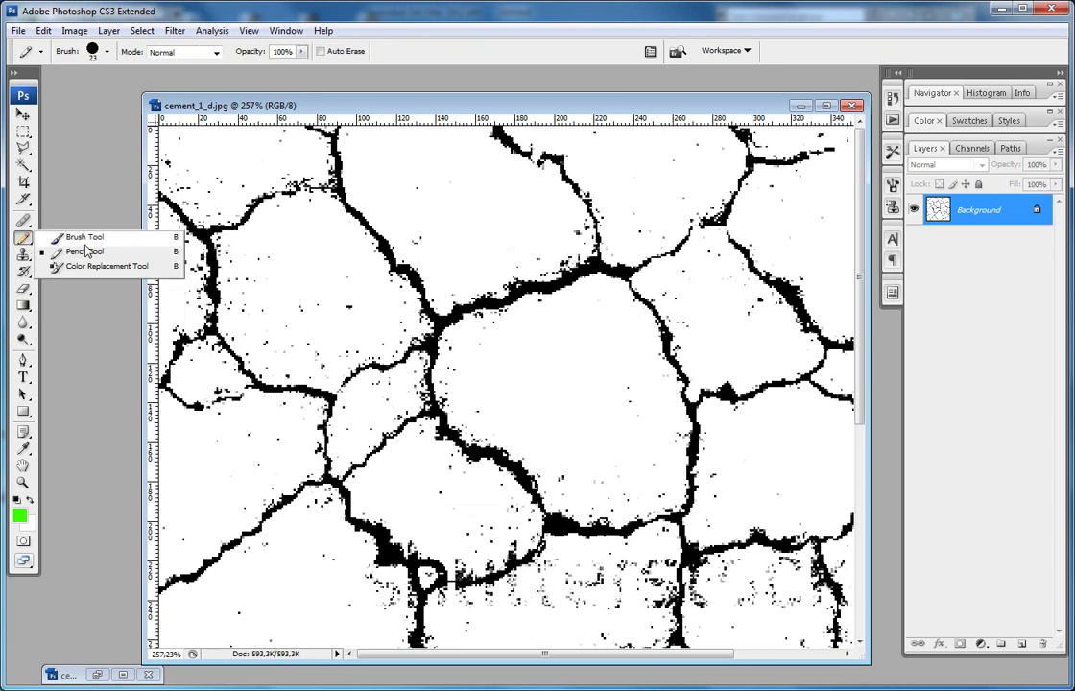
left_click(77, 222)
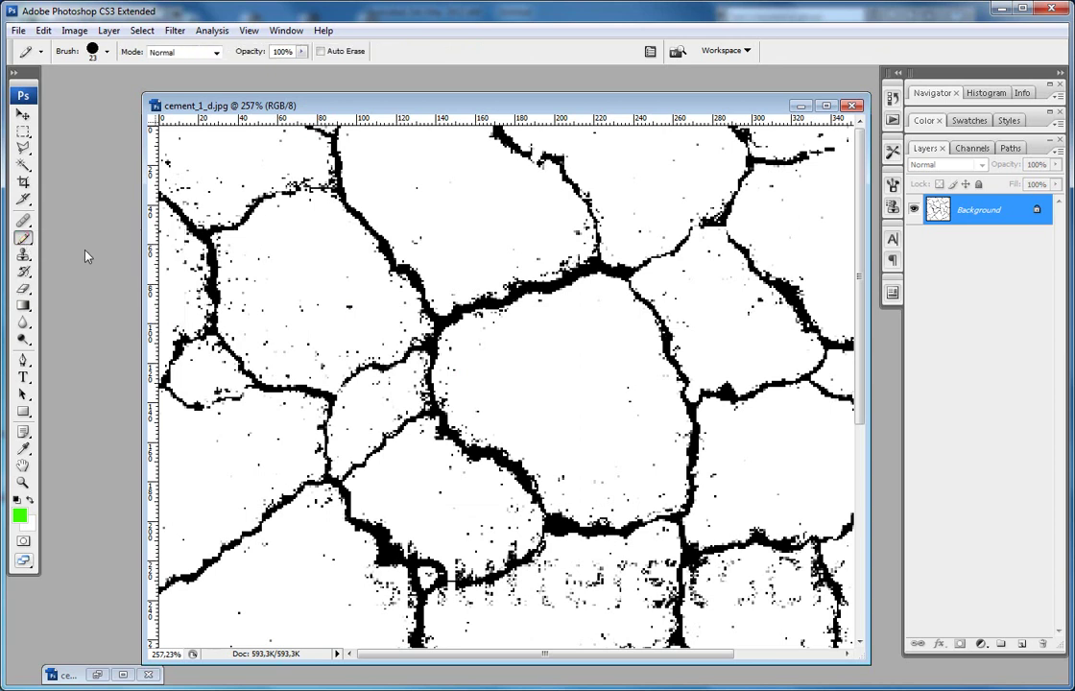
left_click(30, 500)
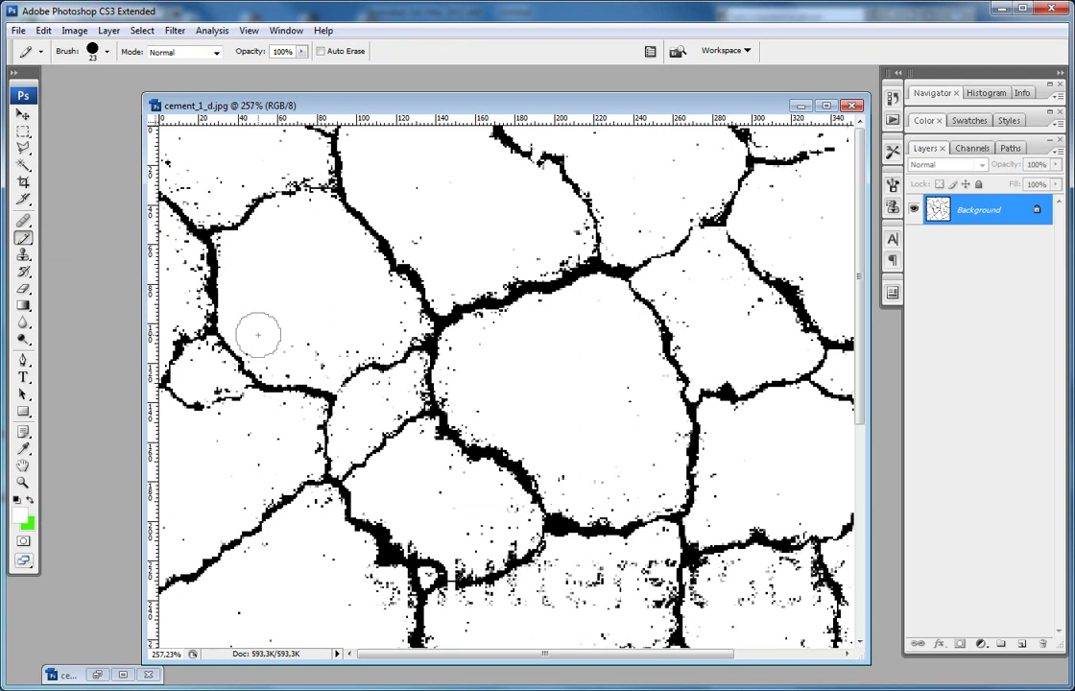
left_click(275, 358)
left_click_drag(274, 360, 288, 359)
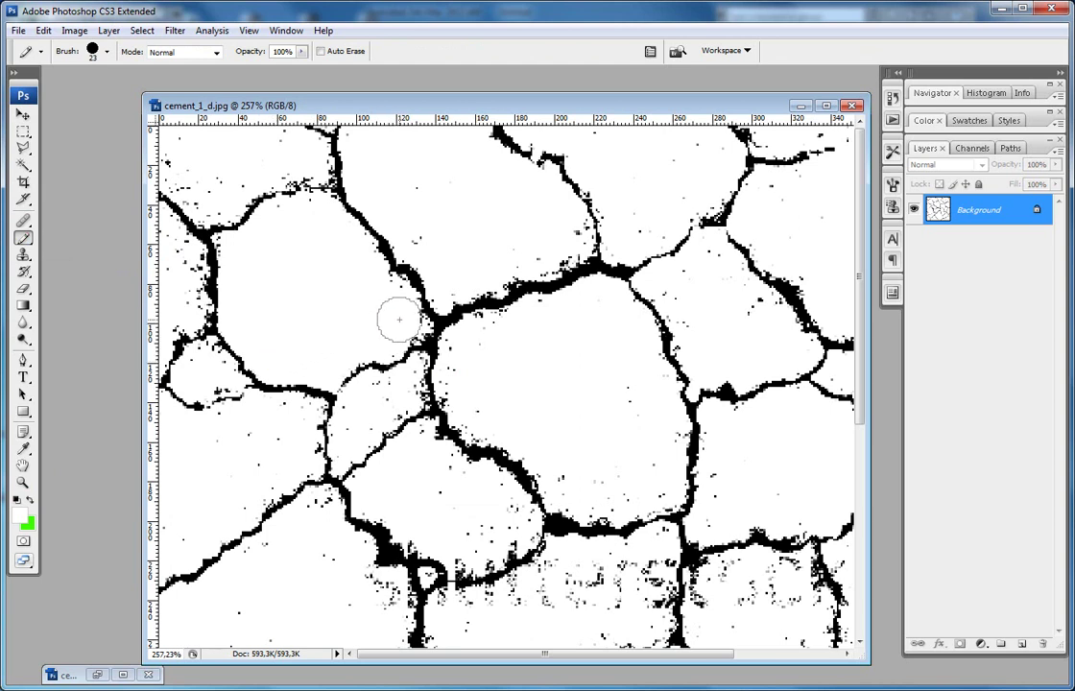
left_click(265, 227)
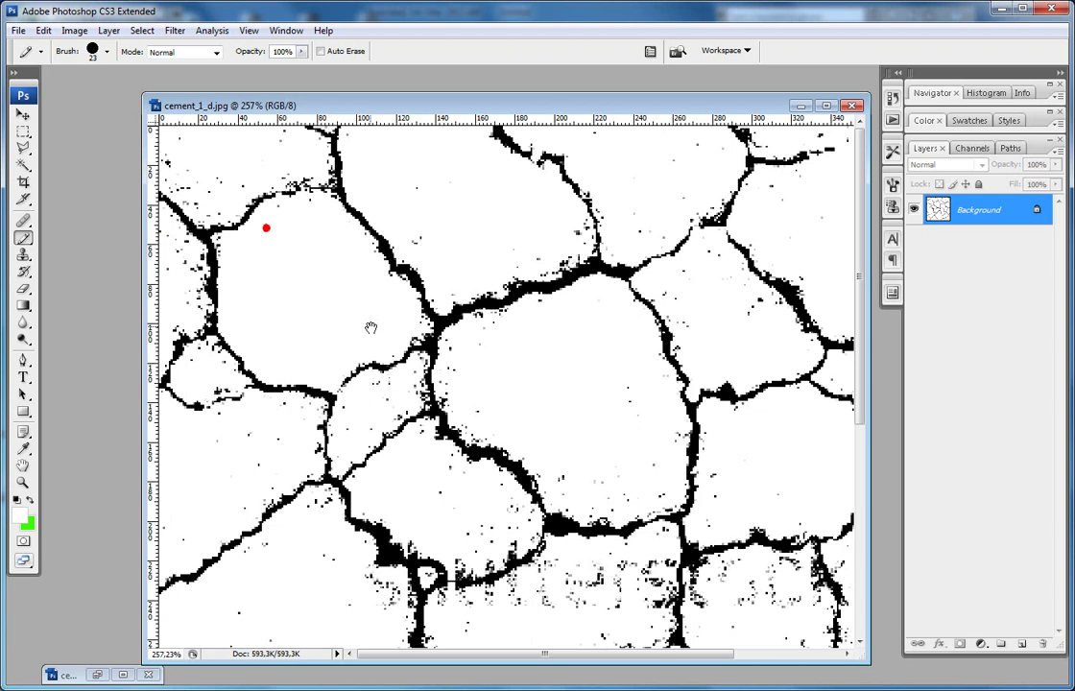
- Paint out the specks inside the upper middle cell and beside its lower crack, undoing the stroke that cuts into the crack
left_click(424, 189)
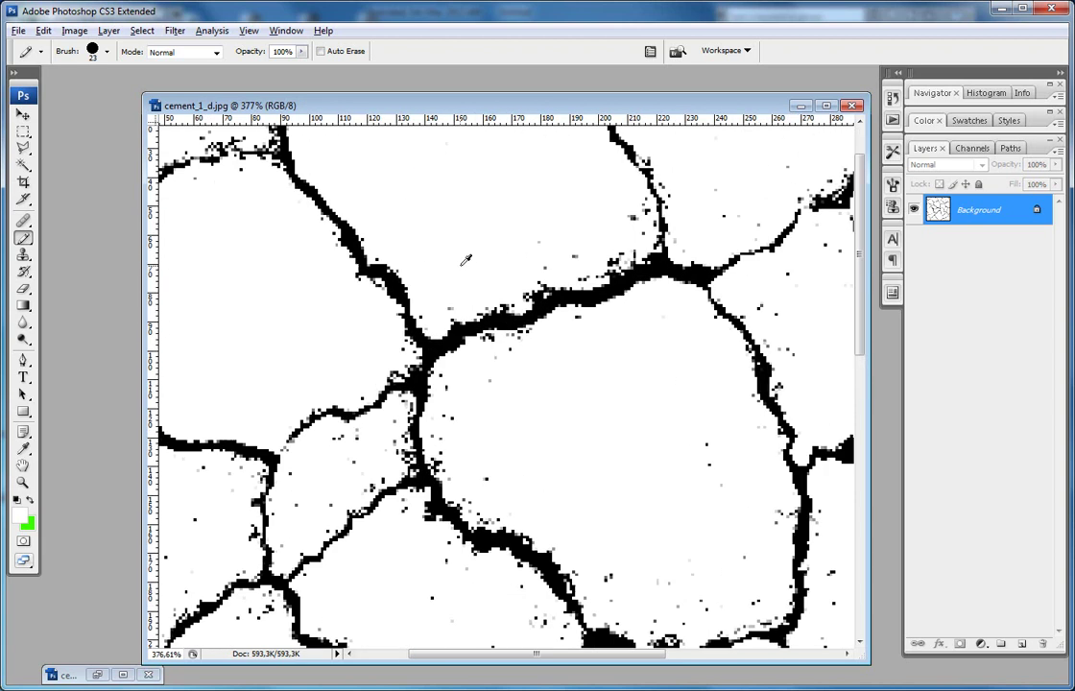
scroll(465, 260, "up", 2)
left_click(414, 312)
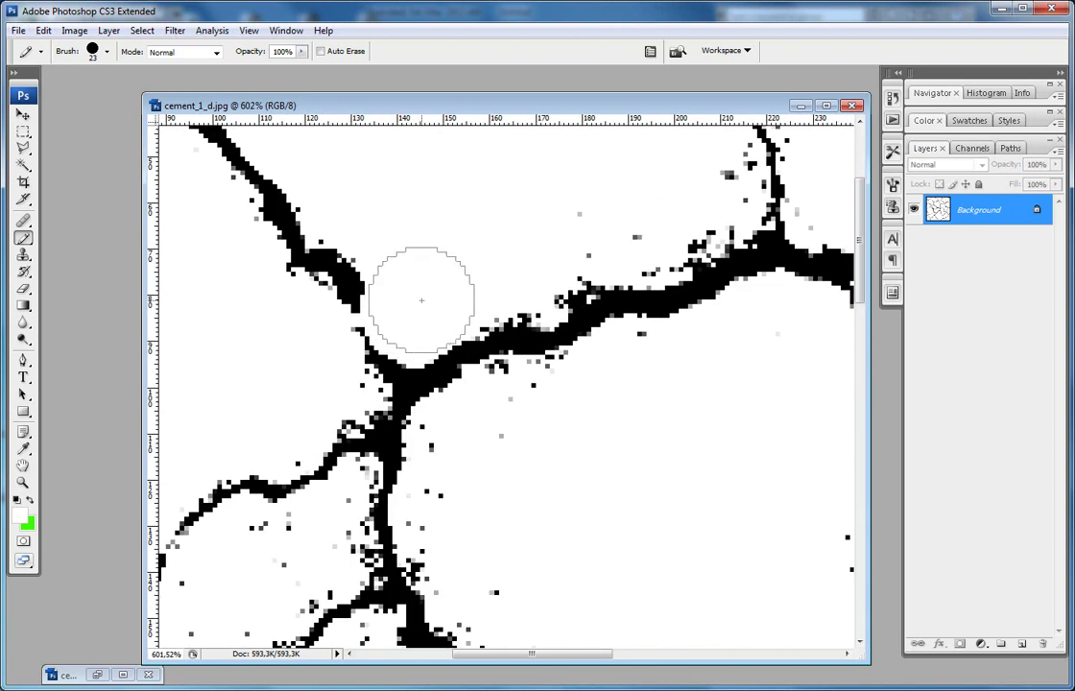
key("ctrl+z")
left_click_drag(530, 227, 554, 222)
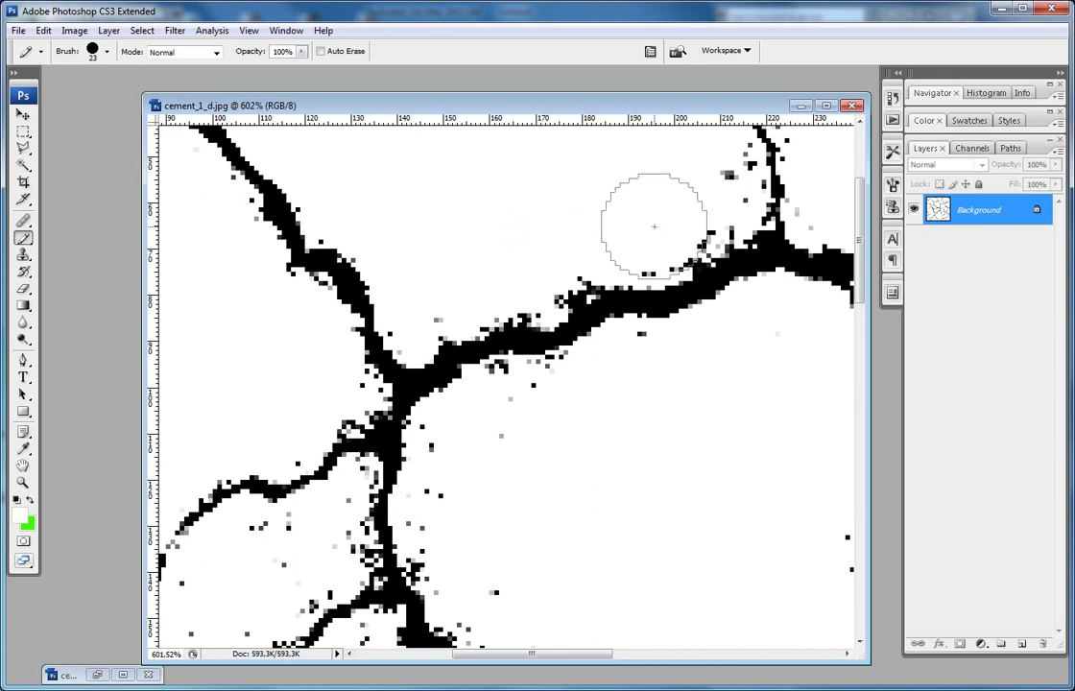
left_click_drag(669, 209, 606, 249)
left_click(609, 246)
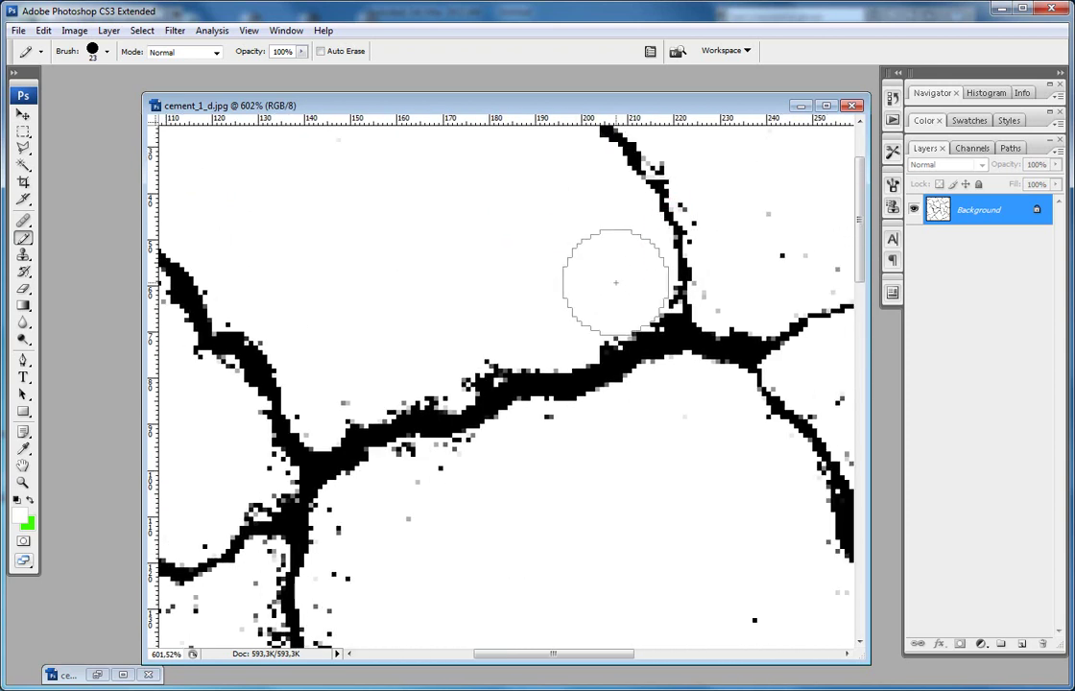
mouse_move(552, 305)
left_mouse_down()
mouse_move(429, 354)
mouse_move(336, 379)
left_mouse_up()
left_click_drag(619, 249, 398, 446)
left_click_drag(360, 317, 767, 403)
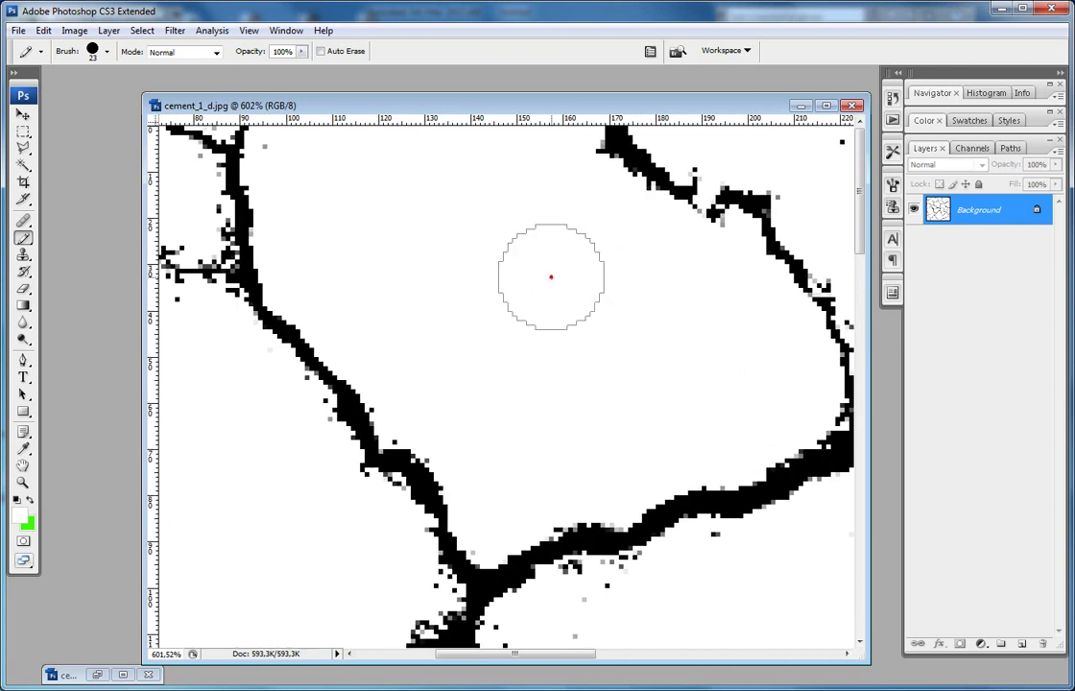
- Paint out the stray pixels in the upper middle cell along its left crack
mouse_move(486, 254)
left_mouse_down()
mouse_move(329, 189)
mouse_move(306, 162)
left_mouse_up()
left_click_drag(318, 248, 624, 435)
left_click_drag(667, 337, 359, 362)
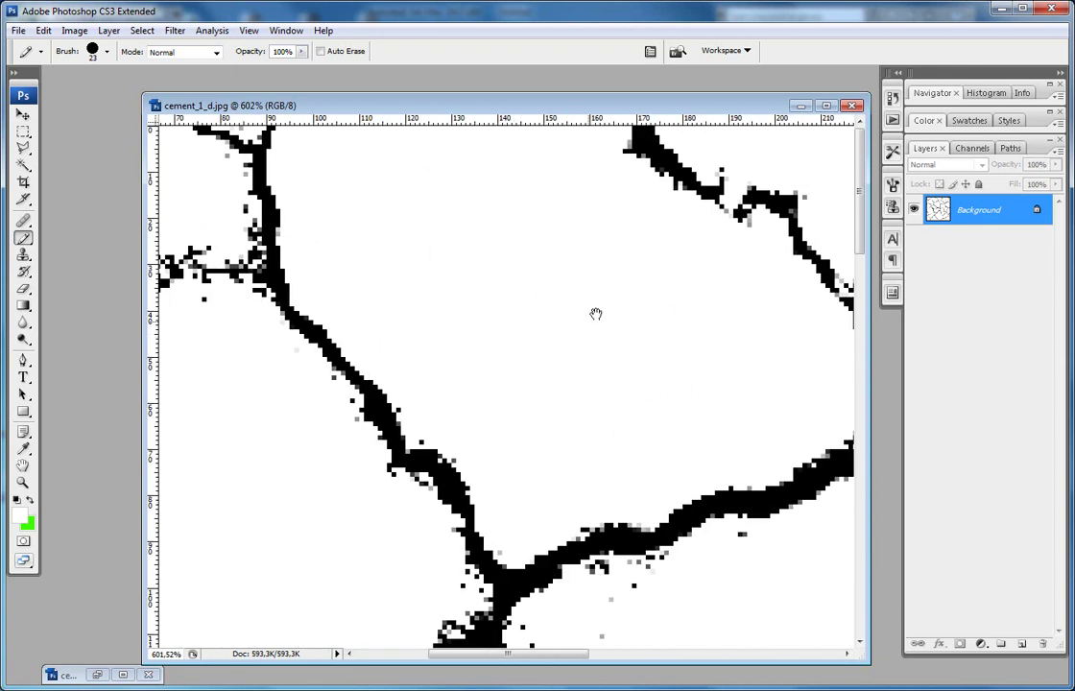
left_click(456, 396)
left_click(446, 397)
left_click(478, 420)
left_click(490, 435)
left_click(513, 461)
- Clean the ragged pixels off the upper middle cell's lower crack edge and around the gap in its upper-right crack
left_click_drag(619, 393, 472, 455)
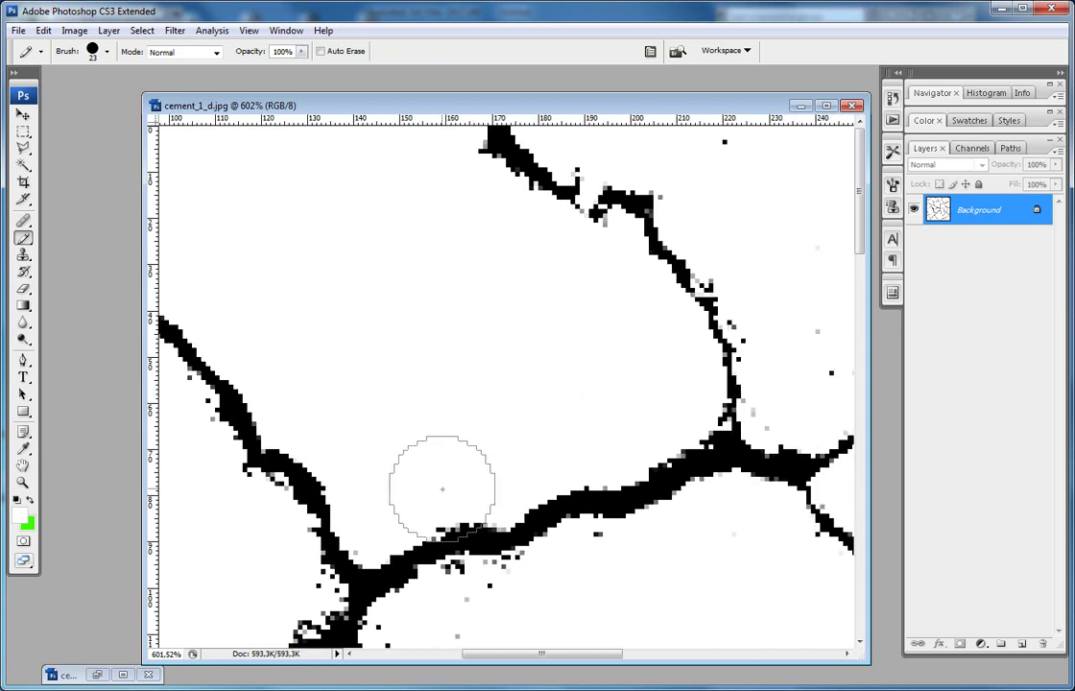
left_click(433, 480)
left_click(453, 477)
left_click_drag(537, 392, 412, 376)
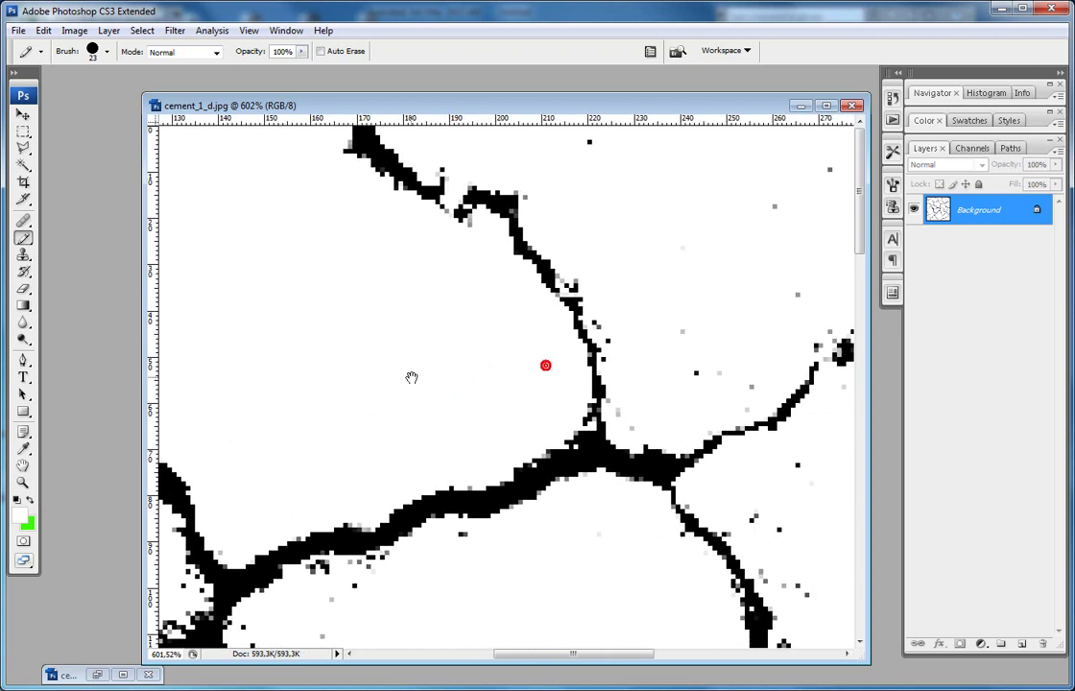
left_click(439, 265)
left_click(442, 251)
- Paint out the specks in the next cell to the right of the upper middle cell
left_click_drag(644, 306, 654, 365)
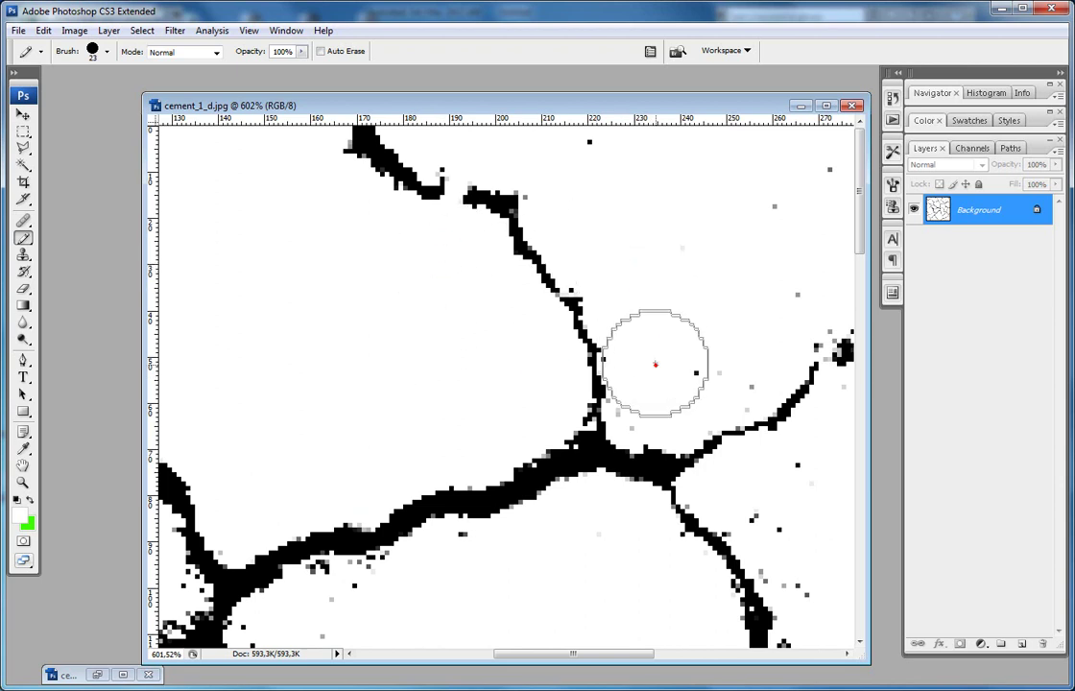
left_click(607, 175)
left_click_drag(573, 182, 755, 187)
left_click_drag(681, 287, 438, 231)
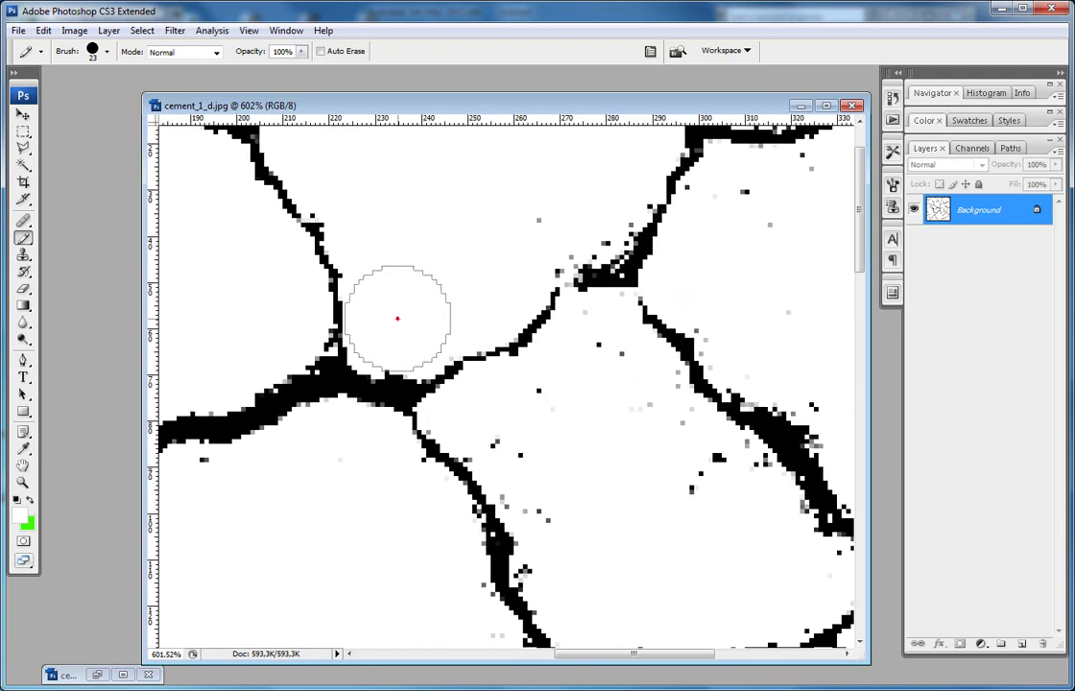
mouse_move(557, 251)
left_mouse_down()
mouse_move(452, 327)
mouse_move(430, 327)
left_mouse_up()
mouse_move(462, 201)
left_mouse_down()
mouse_move(467, 245)
mouse_move(469, 278)
mouse_move(418, 304)
left_mouse_up()
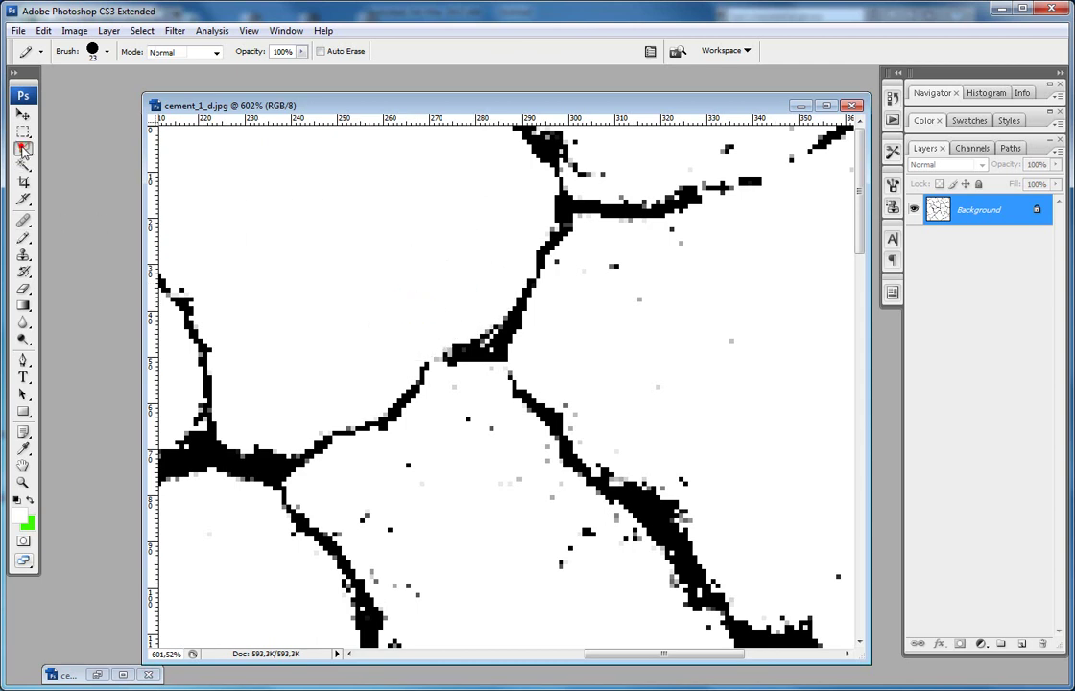
- Lasso the speckled interior of the cell just below that one, following its cracks, and fill it with white
mouse_move(24, 147)
left_mouse_down()
mouse_move(21, 135)
mouse_move(58, 135)
left_mouse_up()
mouse_move(509, 259)
left_mouse_down()
mouse_move(354, 245)
mouse_move(291, 84)
left_mouse_up()
left_click_drag(284, 221, 371, 244)
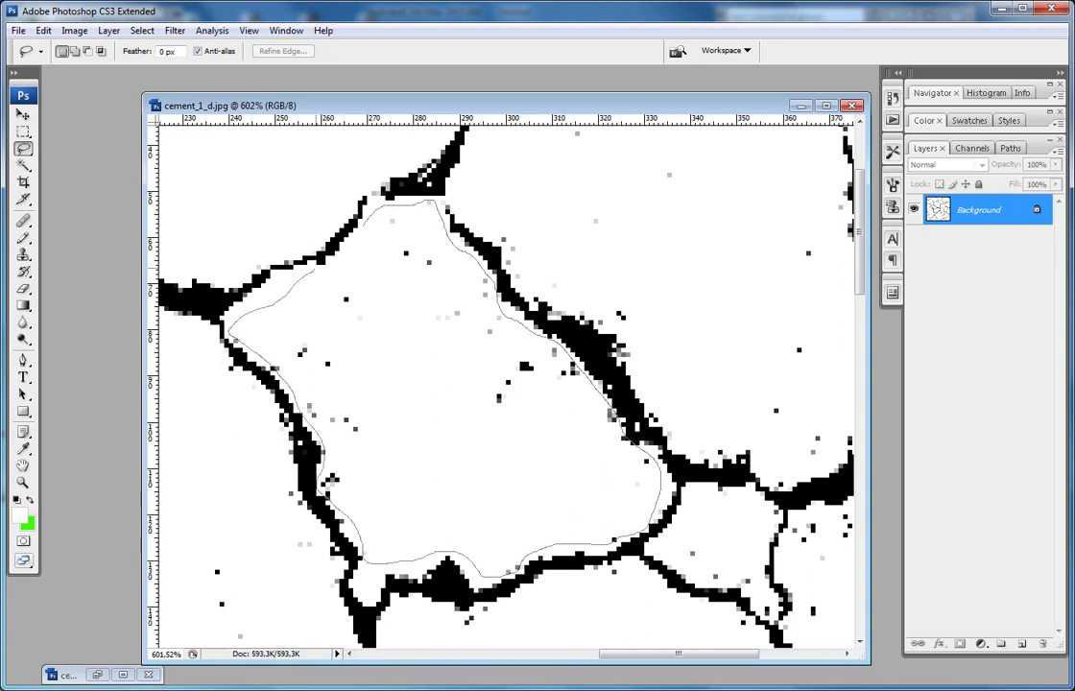
left_click_drag(364, 222, 365, 222)
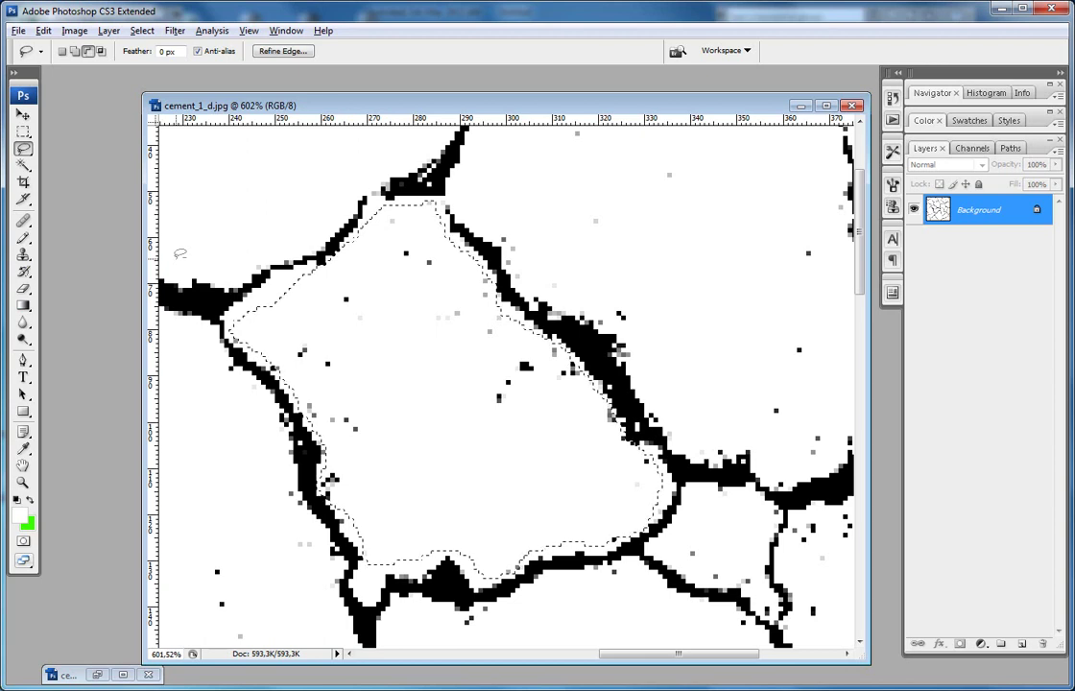
key("alt")
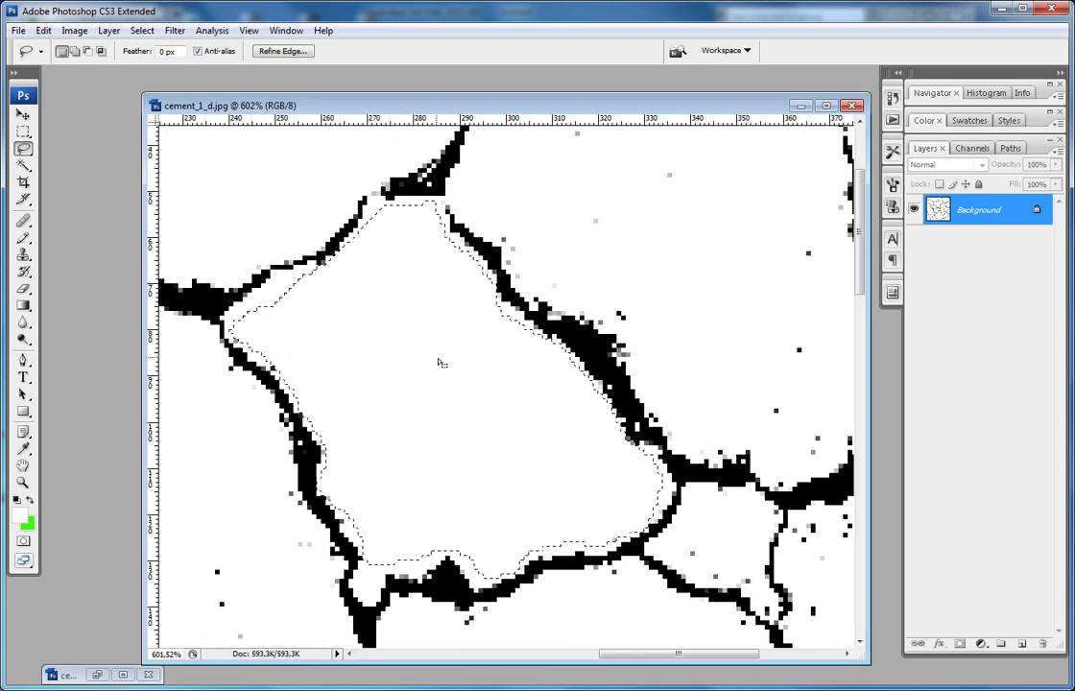
- Lasso the speckled interior of the large cell at the image's right edge, following its cracks, and fill it with white
left_click_drag(580, 250, 472, 338)
left_click_drag(554, 269, 242, 221)
left_click_drag(333, 343, 411, 141)
left_click_drag(297, 420, 222, 300)
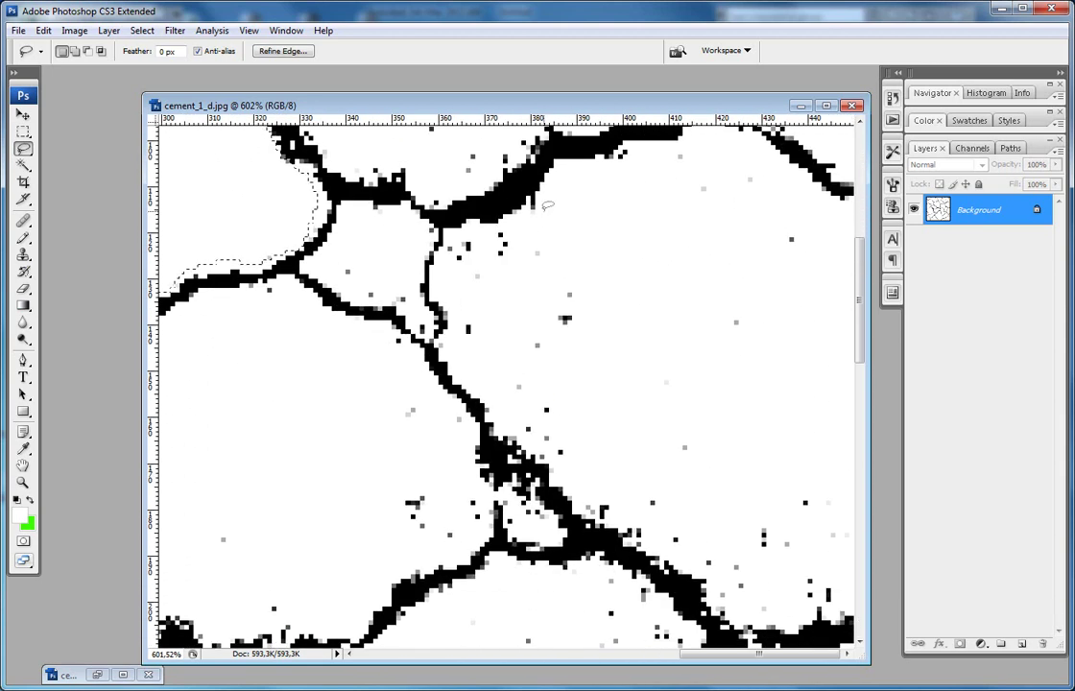
left_click_drag(544, 192, 542, 189)
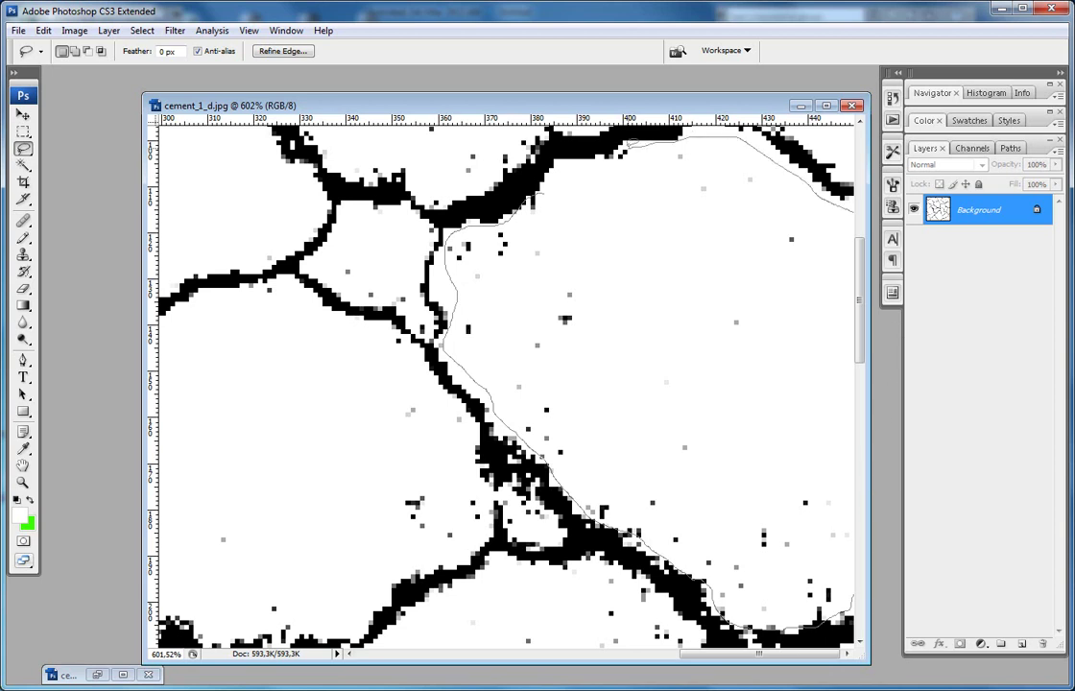
left_click_drag(542, 190, 547, 182)
mouse_move(614, 242)
left_mouse_down()
mouse_move(563, 240)
mouse_move(570, 251)
left_mouse_up()
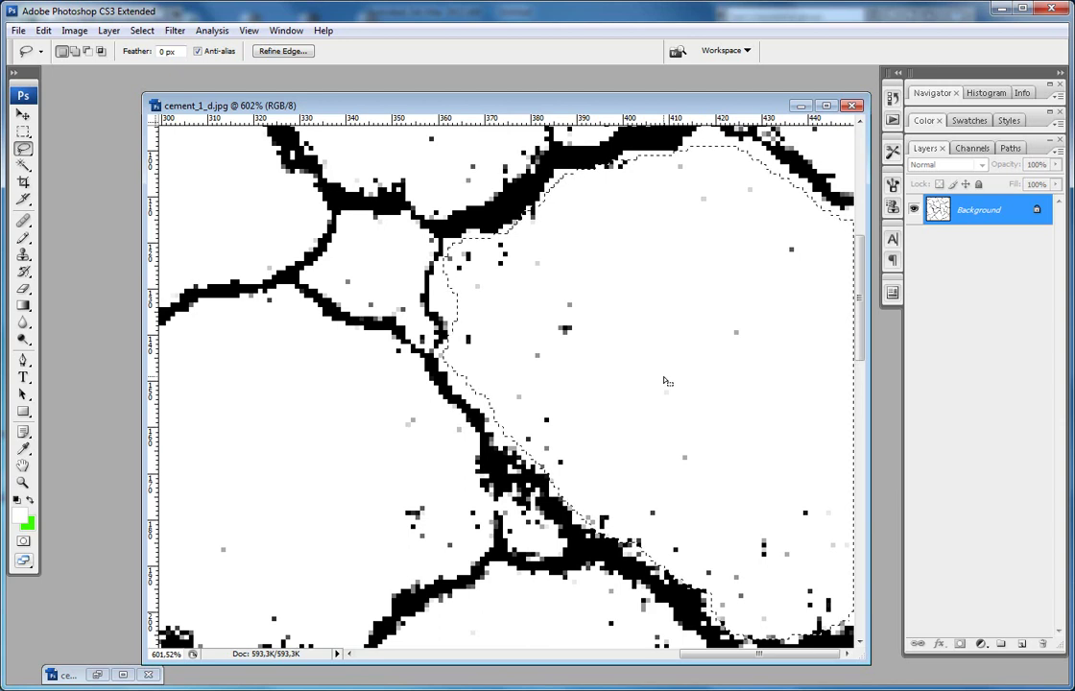
key("alt")
key("alt+BackSpace")
- Lasso the speckled interior of the tall cell above it, tracing just inside its cracks
key("space")
mouse_move(514, 383)
left_mouse_down()
mouse_move(528, 250)
mouse_move(659, 322)
mouse_move(686, 422)
left_mouse_up()
mouse_move(482, 273)
left_mouse_down()
mouse_move(499, 453)
mouse_move(486, 484)
left_mouse_up()
left_click_drag(476, 279, 457, 436)
left_click_drag(592, 317, 393, 403)
left_click_drag(556, 550, 556, 573)
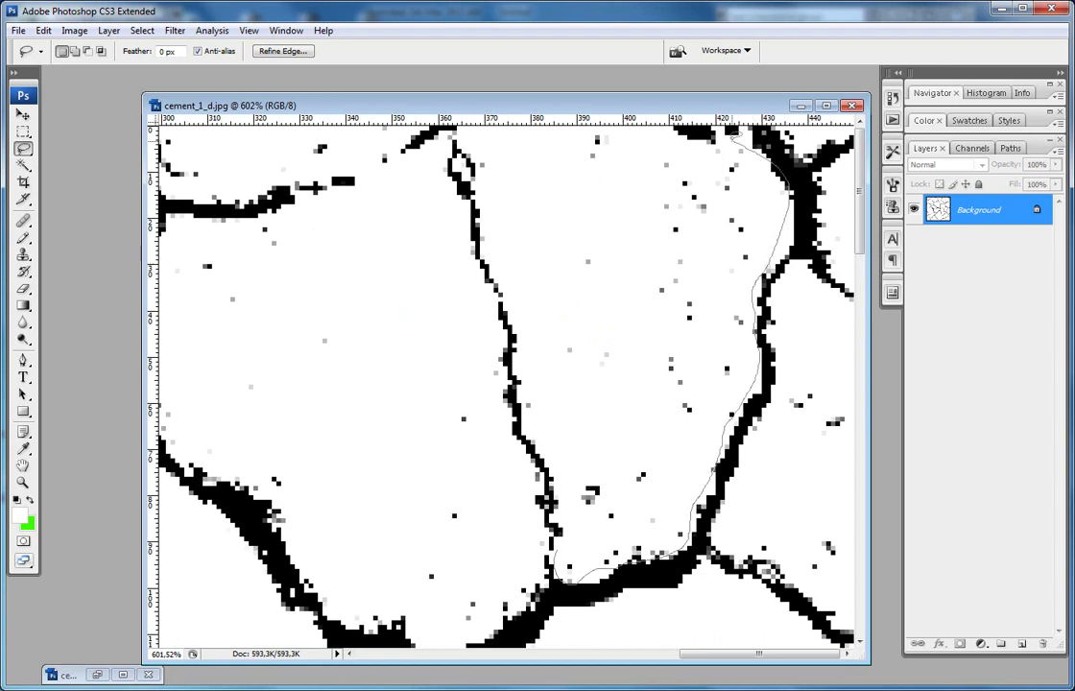
- Check the cleaned cells across the whole image and clear the leftover lasso selection
key("ctrl+0")
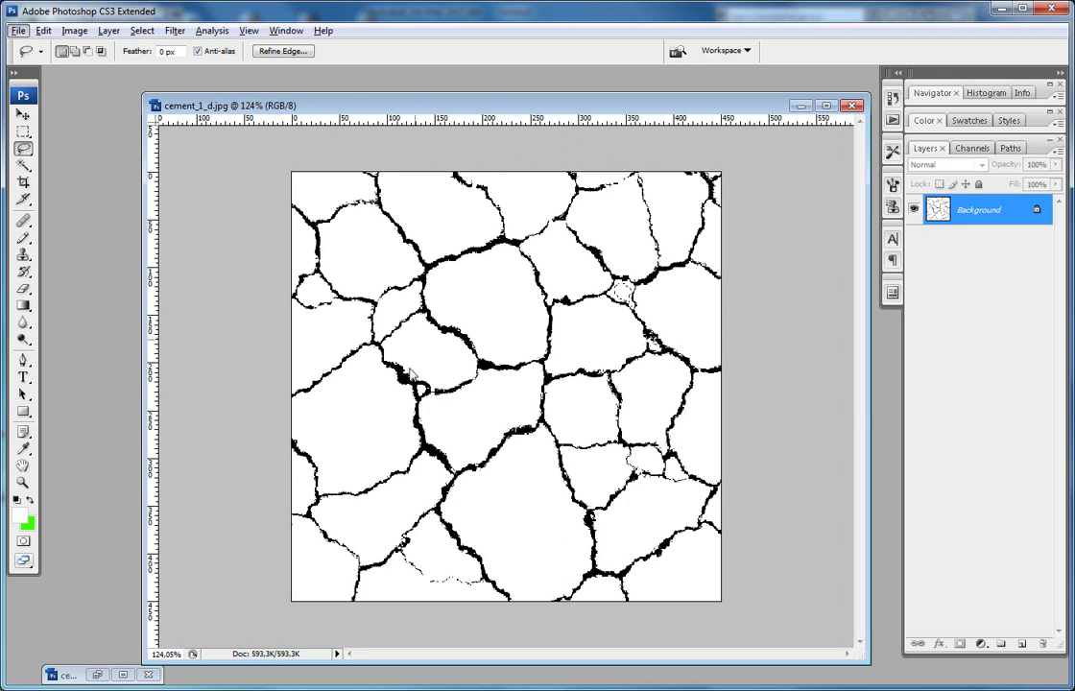
scroll(410, 330, "up", 6)
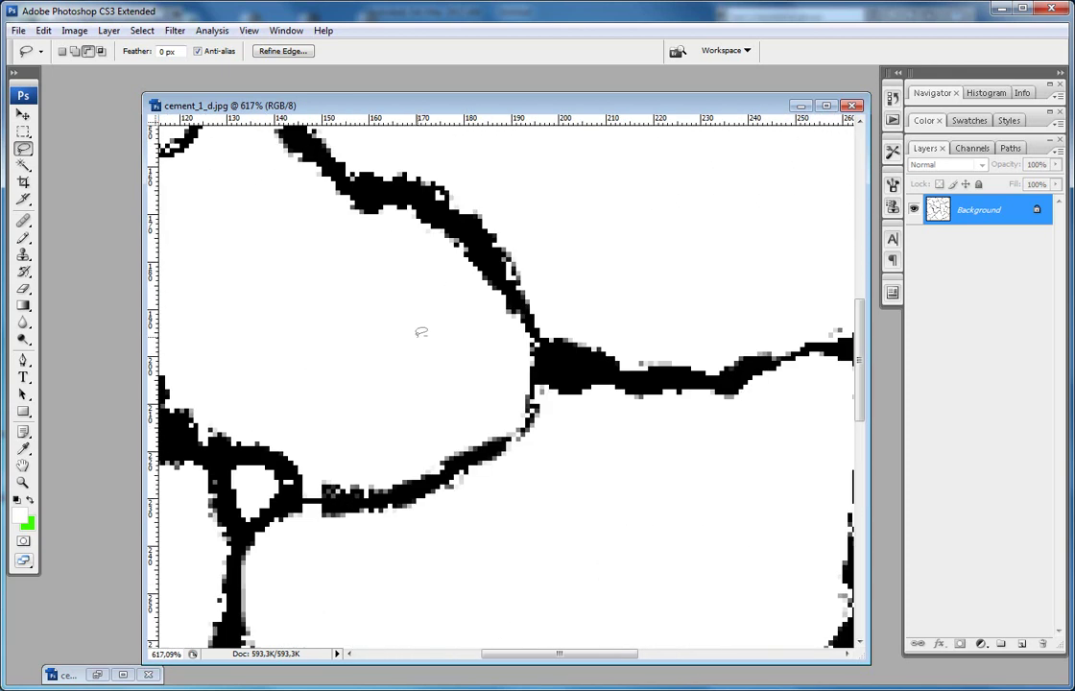
left_click_drag(514, 310, 673, 491)
scroll(392, 307, "down", 5)
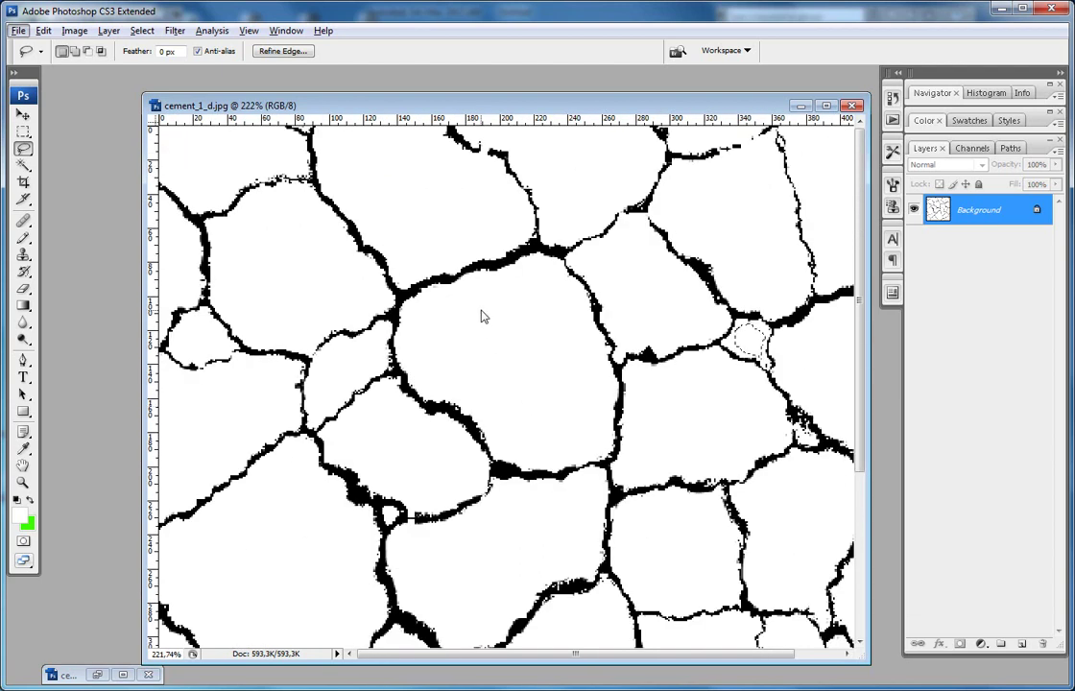
key("ctrl+d")
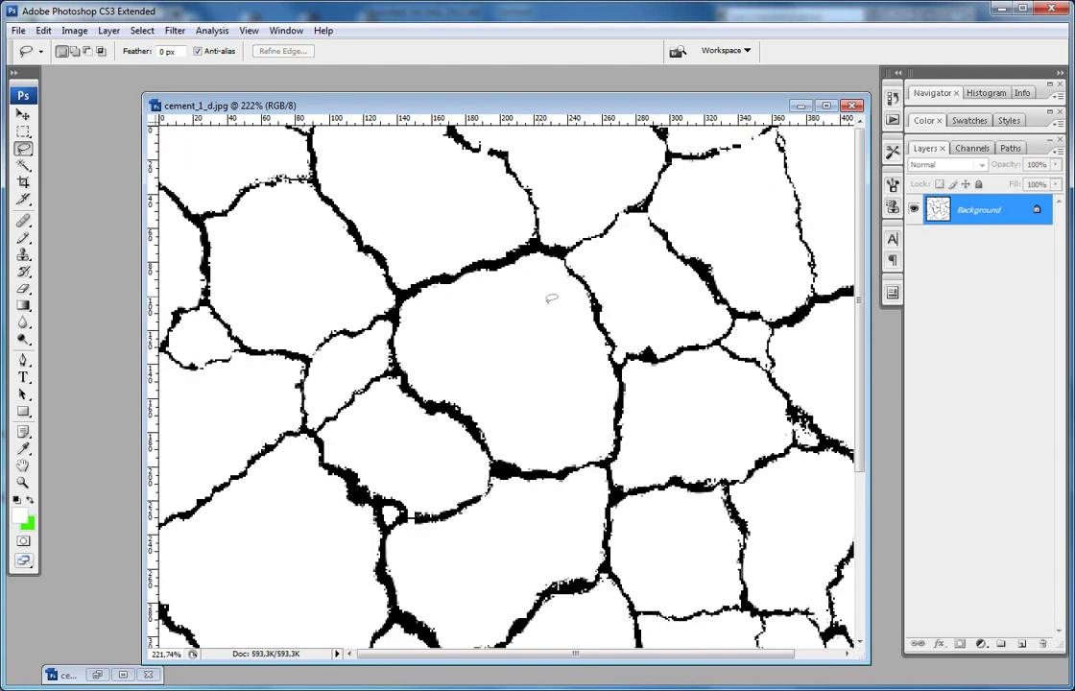
- Apply a Gaussian Blur with a 0.5 pixel radius to the whole crack image
left_click(141, 30)
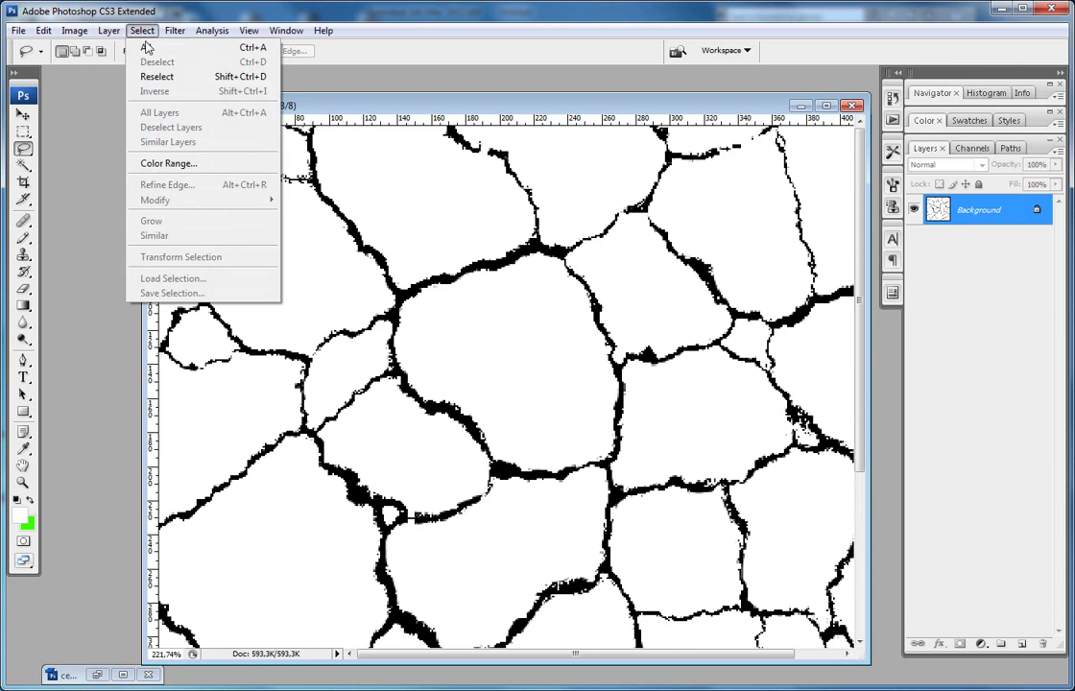
mouse_move(172, 31)
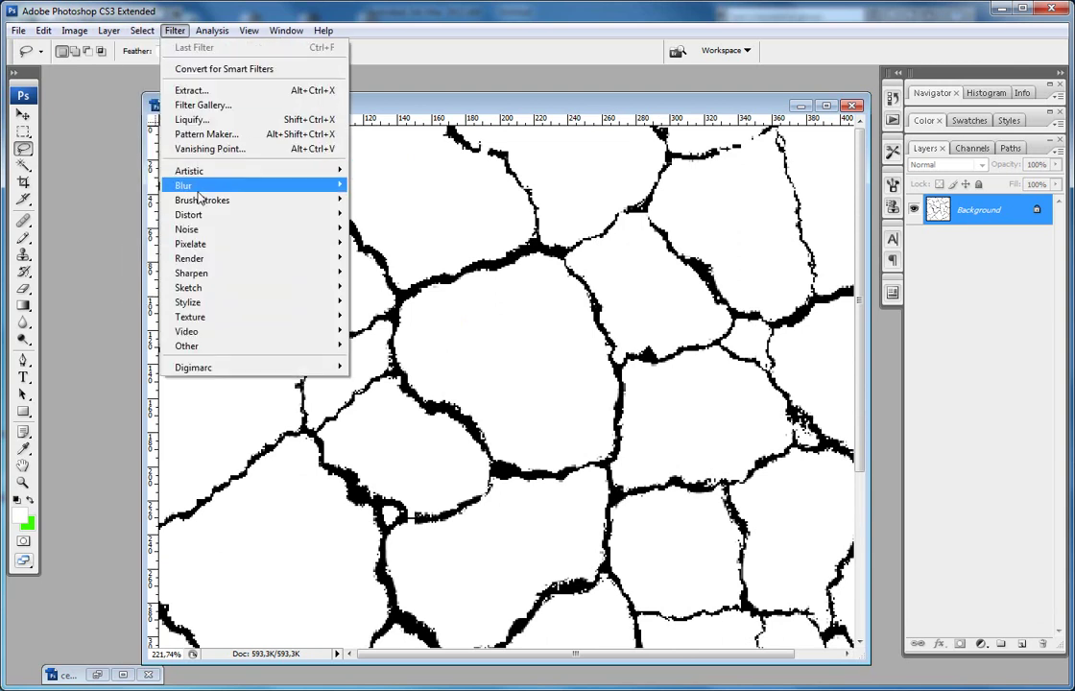
mouse_move(188, 185)
left_click(387, 245)
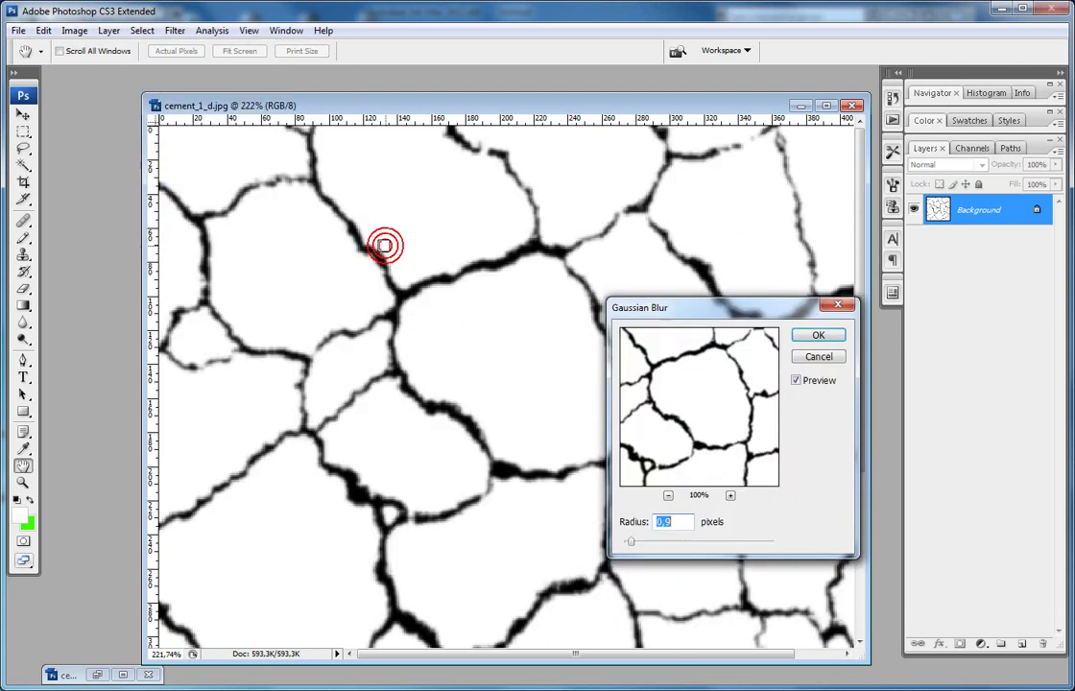
left_click_drag(694, 313, 709, 292)
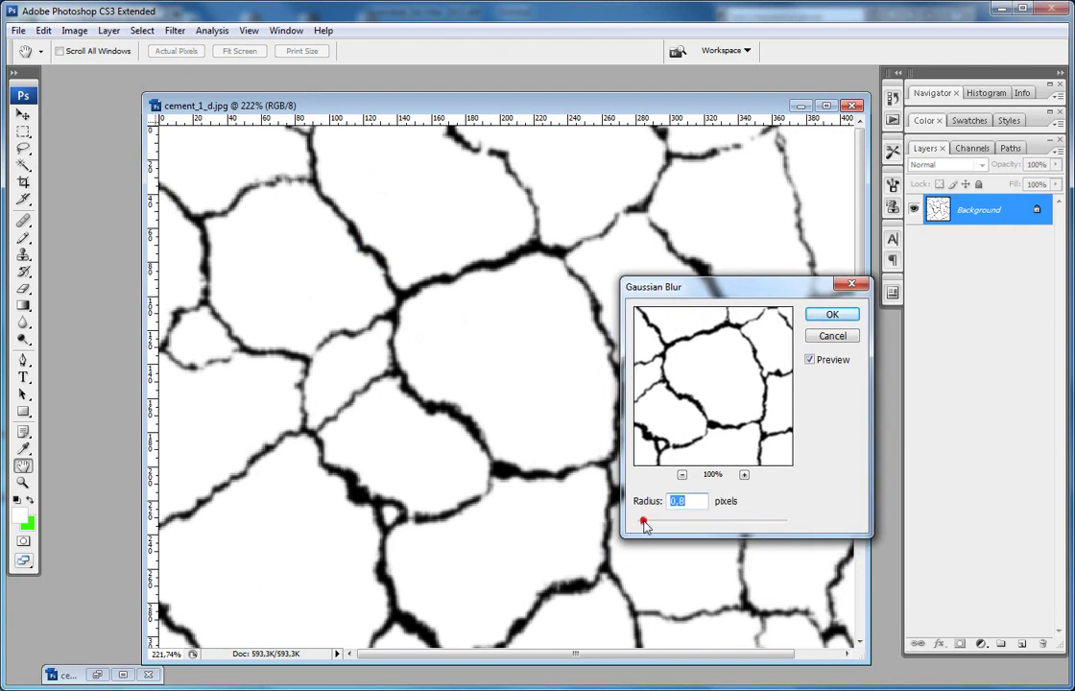
left_click_drag(645, 525, 642, 526)
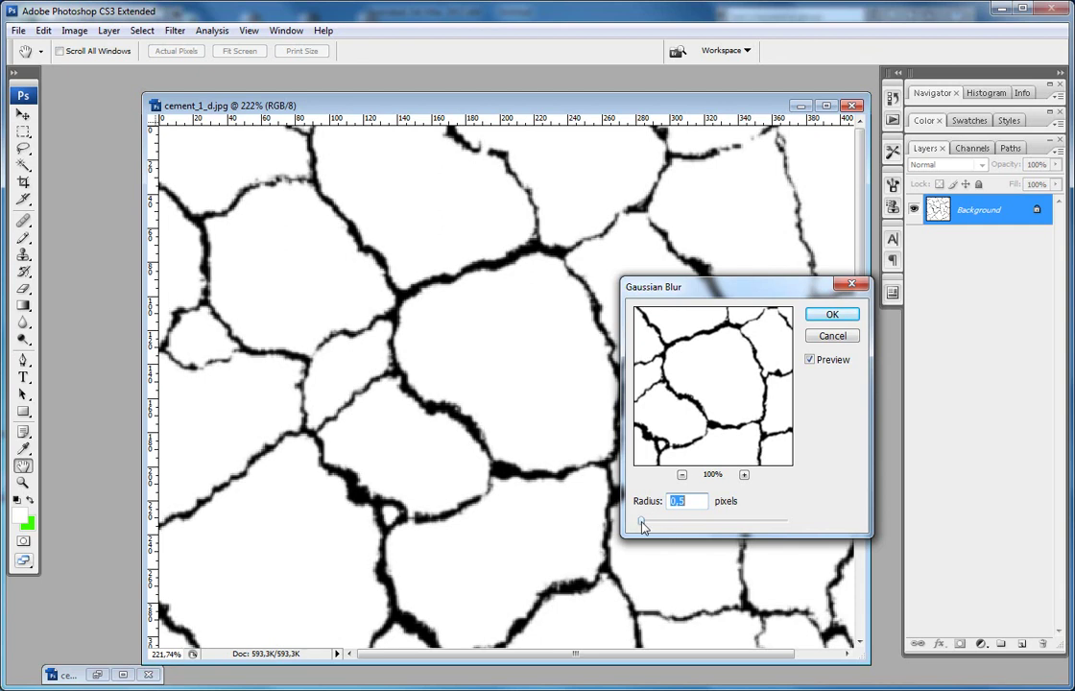
left_click(817, 316)
key("l")
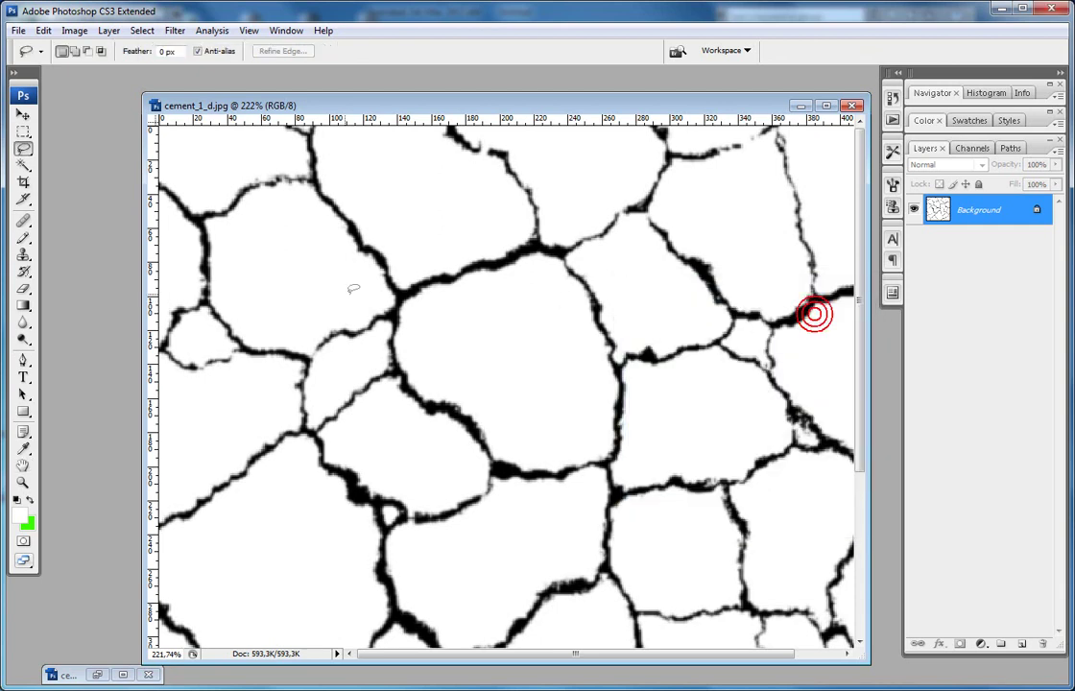
- Switch to the Brush tool and set its master diameter to 3 px
left_click(23, 223)
left_click(24, 240)
left_click(24, 240)
left_click(58, 237)
right_click(283, 251)
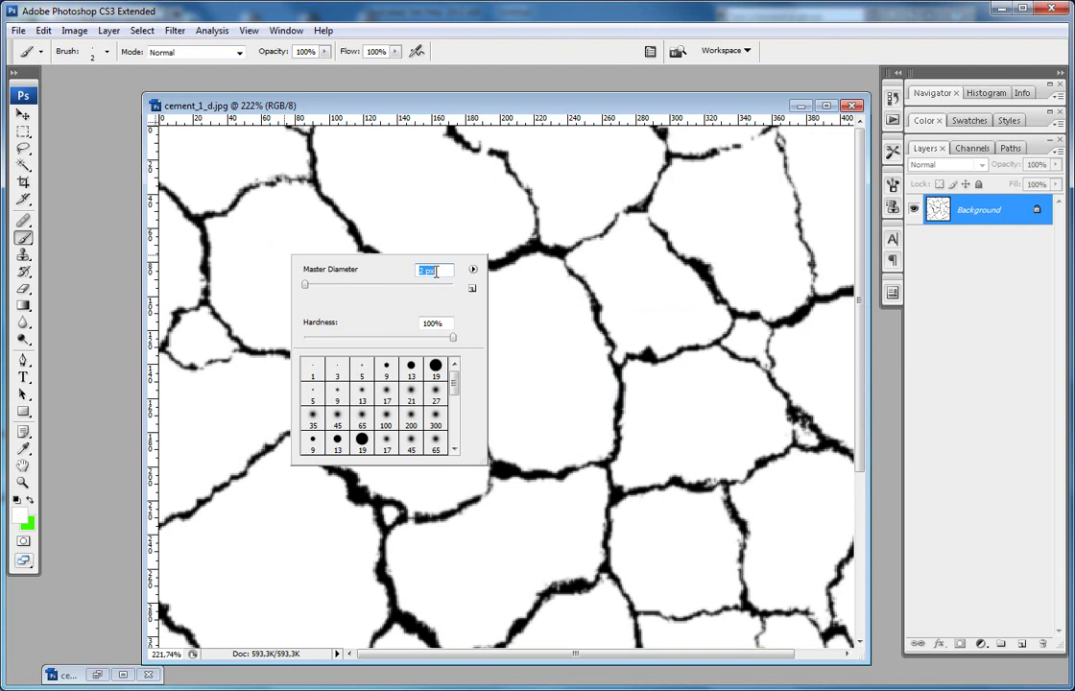
key("Up")
left_click(427, 105)
- Undo the test stroke on the upper-left cell's broken top crack and set the foreground colour to black
scroll(247, 198, "up", 10)
left_click_drag(307, 174, 437, 398)
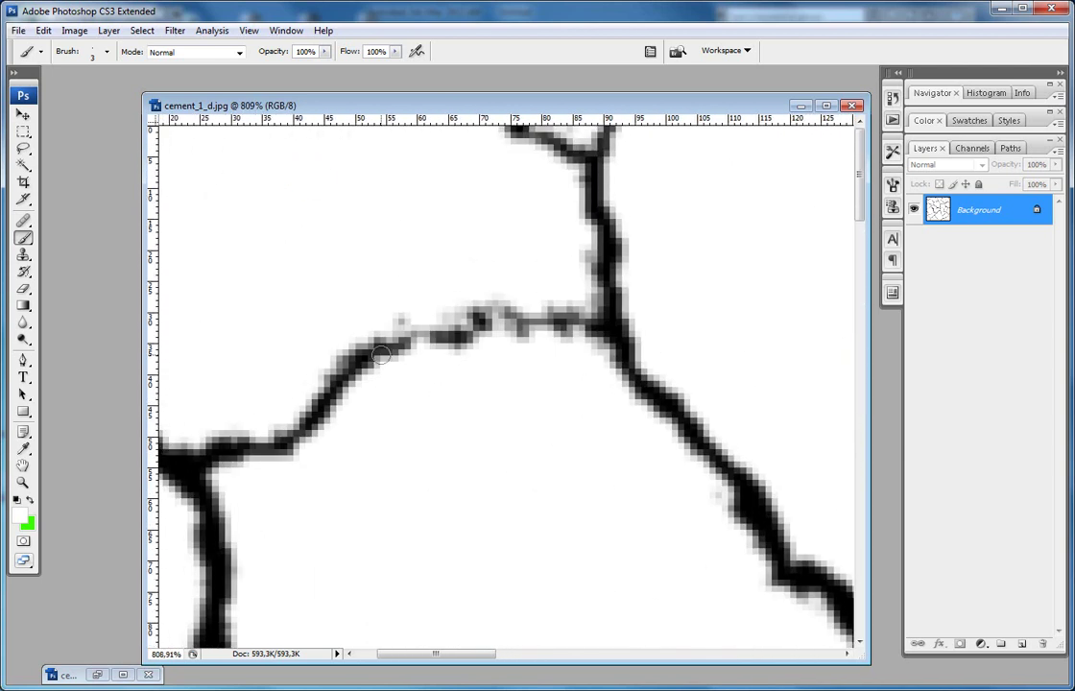
left_click_drag(392, 343, 425, 331)
key("ctrl+z")
left_click(20, 515)
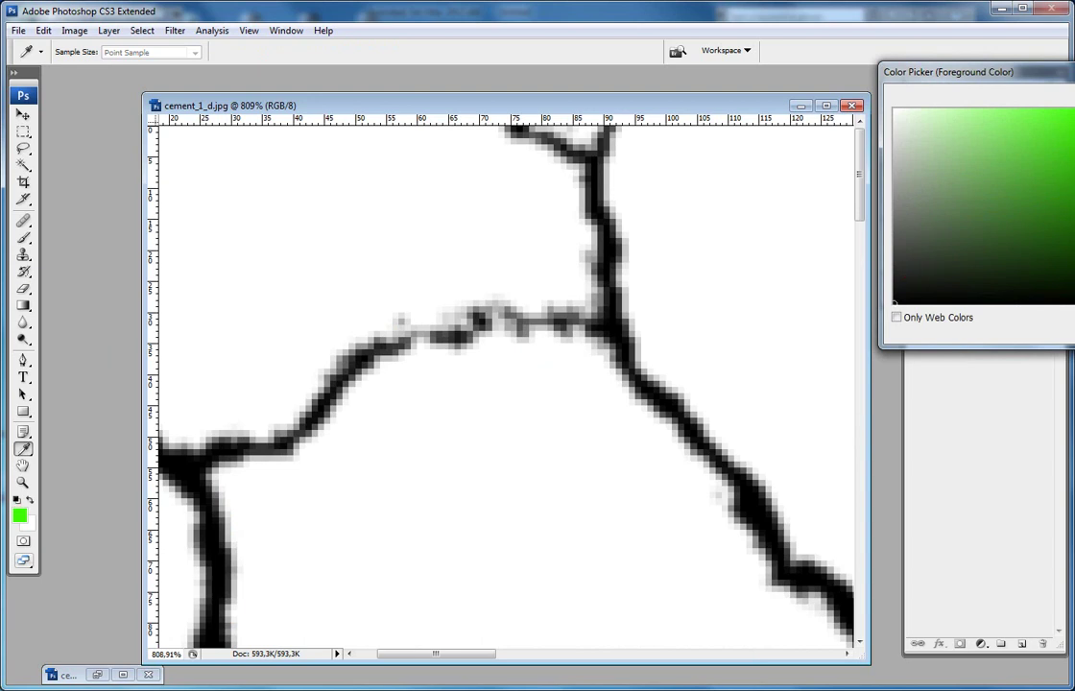
key("Return")
- Paint black over the broken, faded crack along the top of the upper-left cell to make it continuous
mouse_move(262, 440)
left_mouse_down()
mouse_move(297, 425)
mouse_move(384, 348)
mouse_move(454, 326)
mouse_move(582, 319)
left_mouse_up()
left_click_drag(520, 456, 507, 456)
left_click_drag(456, 287, 683, 261)
left_click_drag(331, 383, 460, 139)
mouse_move(361, 405)
left_mouse_down()
mouse_move(363, 331)
mouse_move(327, 386)
left_mouse_up()
left_click_drag(334, 239, 323, 370)
- Close the gaps in the cracks around the small cell near the left edge with black strokes
left_click_drag(277, 425, 340, 276)
mouse_move(189, 388)
left_mouse_down()
mouse_move(220, 326)
mouse_move(319, 279)
left_mouse_up()
mouse_move(189, 453)
left_mouse_down()
mouse_move(268, 506)
mouse_move(299, 505)
mouse_move(447, 444)
mouse_move(429, 413)
mouse_move(246, 324)
left_mouse_up()
mouse_move(408, 327)
left_mouse_down()
mouse_move(474, 288)
mouse_move(564, 244)
left_mouse_up()
left_click_drag(420, 356, 413, 573)
mouse_move(310, 565)
left_mouse_down()
mouse_move(341, 299)
mouse_move(312, 278)
left_mouse_up()
left_click_drag(307, 395, 554, 303)
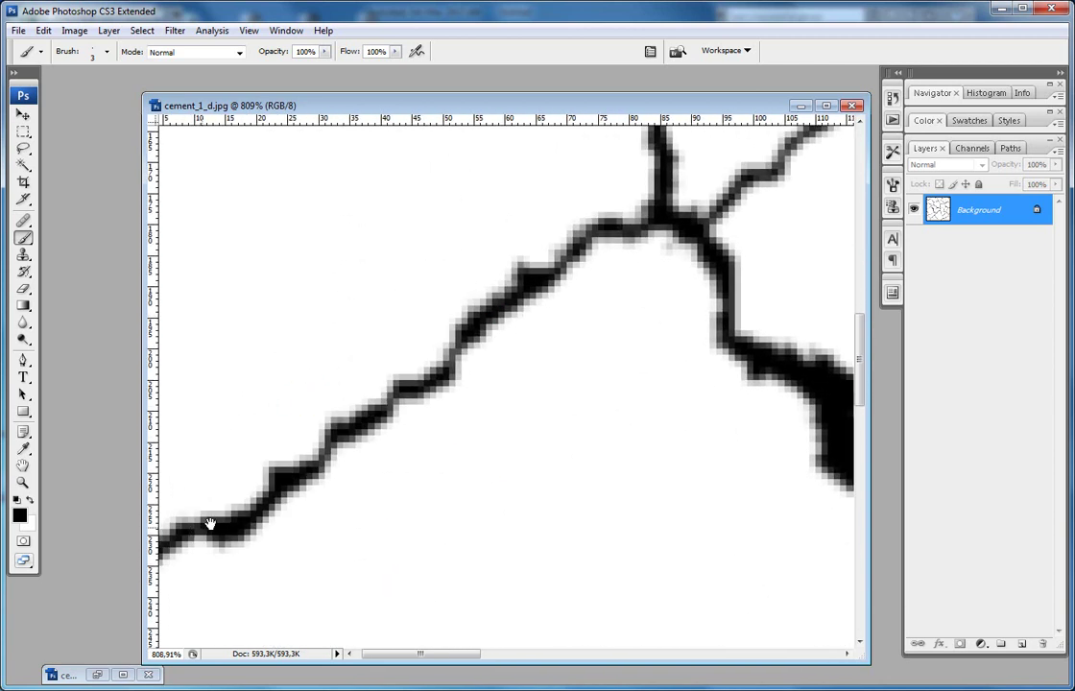
- Paint the thin spots black along the diagonal crack above the large left cell, up to its upper junction
mouse_move(223, 515)
left_mouse_down()
mouse_move(251, 328)
mouse_move(465, 162)
left_mouse_up()
left_click_drag(426, 213, 284, 432)
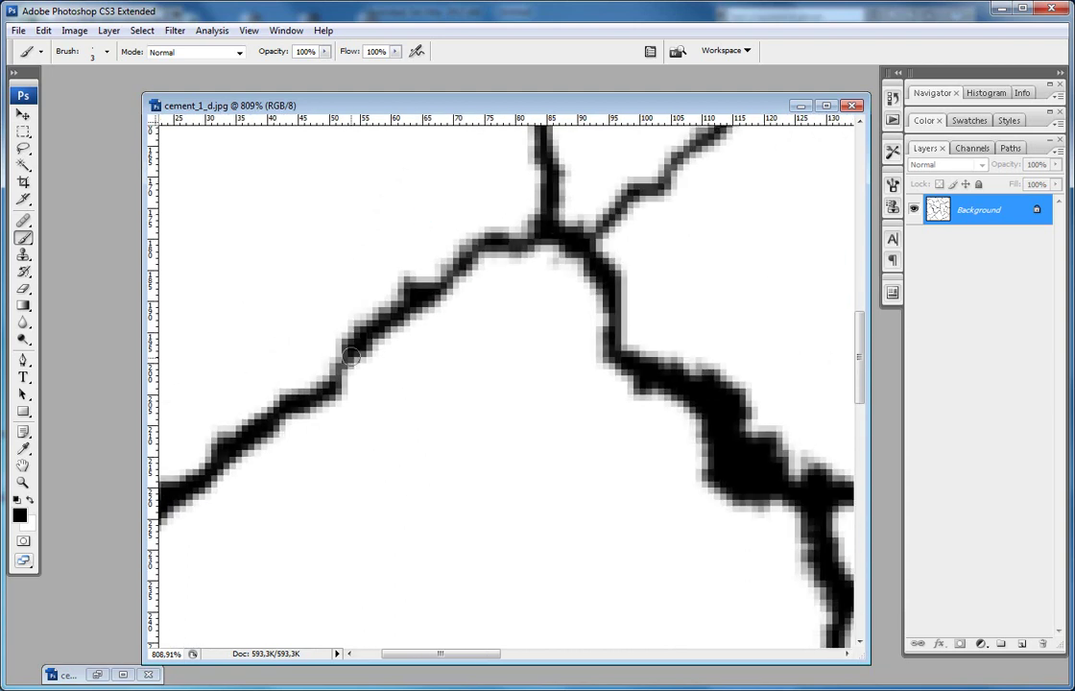
scroll(344, 367, "up", 5)
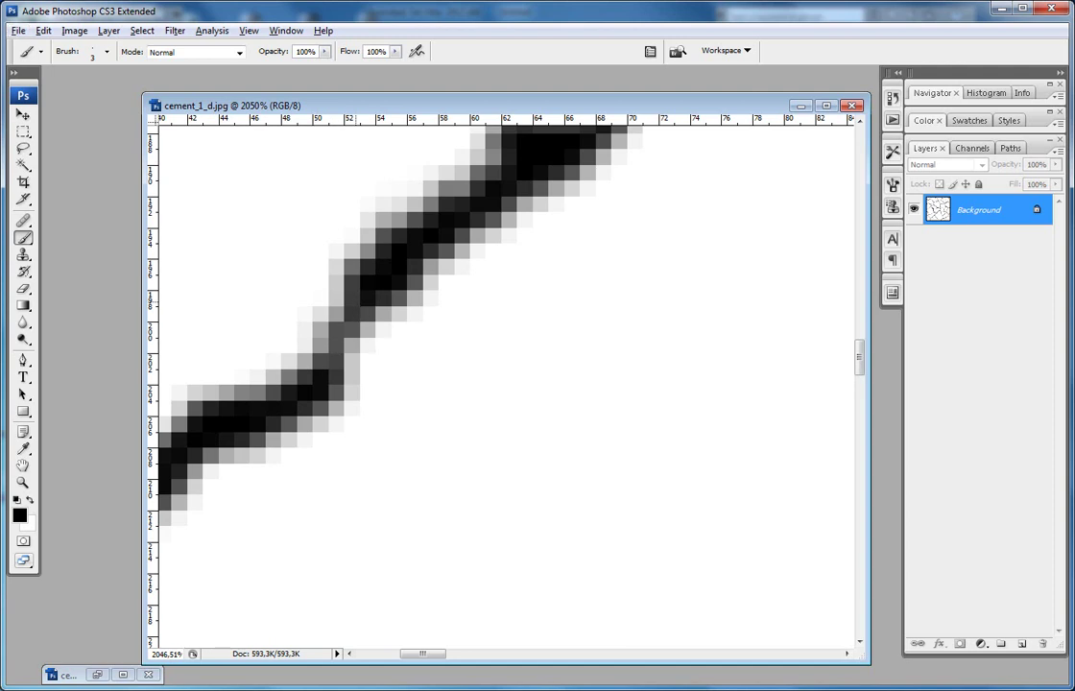
mouse_move(352, 297)
left_mouse_down()
mouse_move(360, 293)
mouse_move(316, 376)
mouse_move(312, 364)
mouse_move(393, 280)
mouse_move(408, 225)
left_mouse_up()
left_click_drag(470, 256, 357, 425)
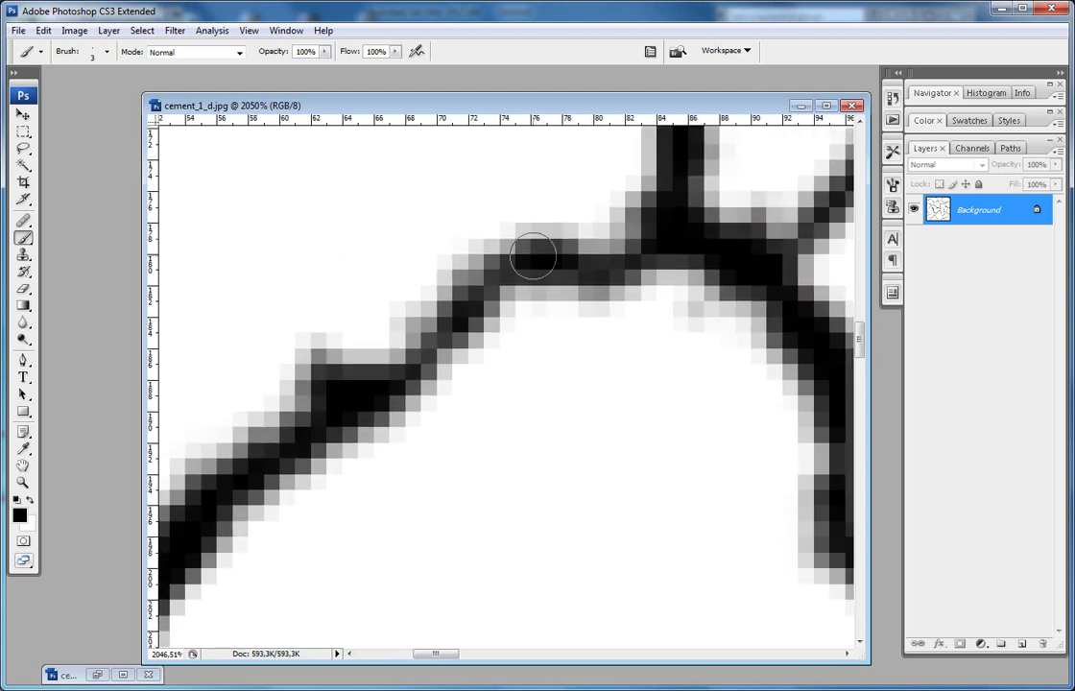
mouse_move(533, 257)
left_mouse_down()
mouse_move(442, 316)
mouse_move(401, 380)
left_mouse_up()
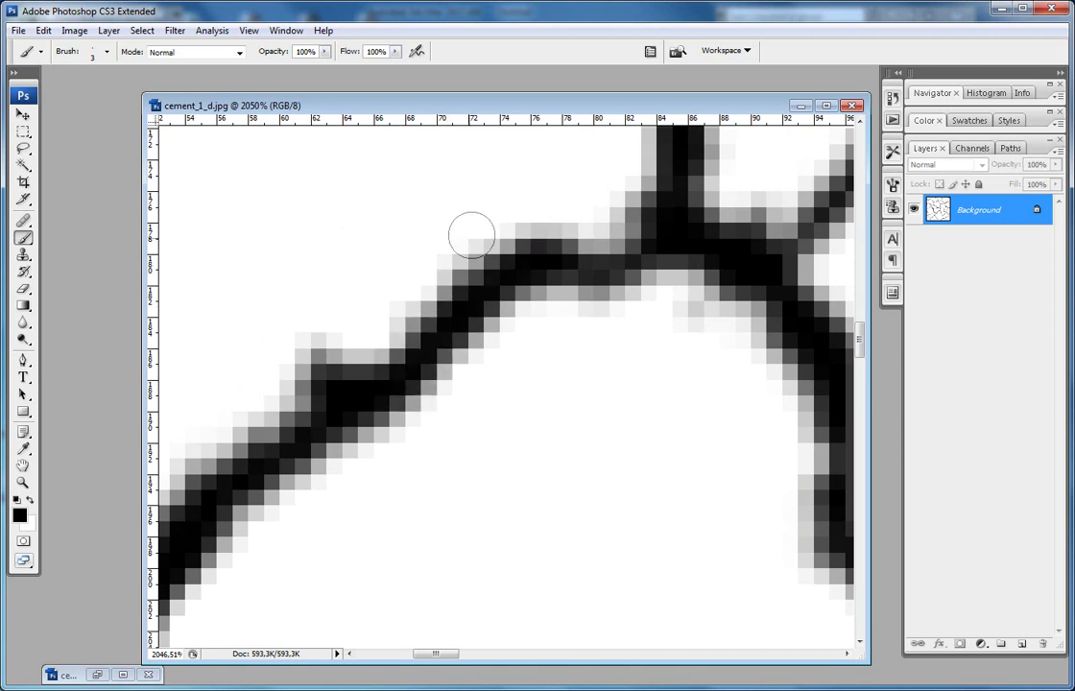
mouse_move(580, 264)
left_mouse_down()
mouse_move(468, 256)
mouse_move(545, 250)
left_mouse_up()
- Thicken the thin crack dropping from that junction in black and continue along the large left cell's right side
left_click_drag(605, 303, 373, 129)
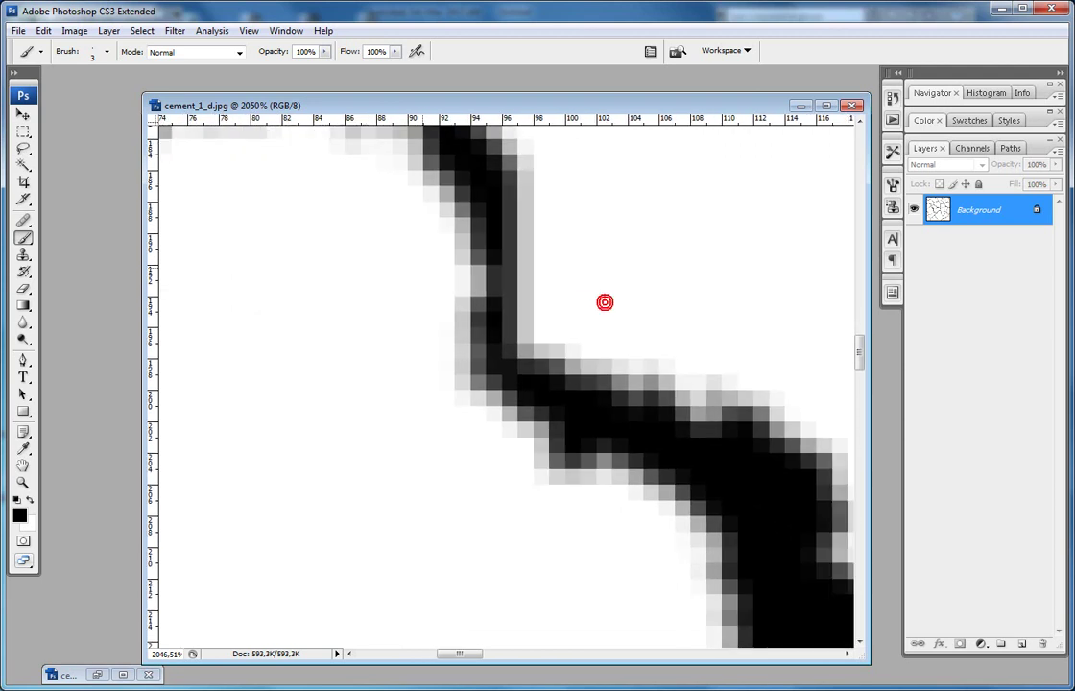
left_click_drag(490, 233, 485, 329)
scroll(478, 321, "down", 4)
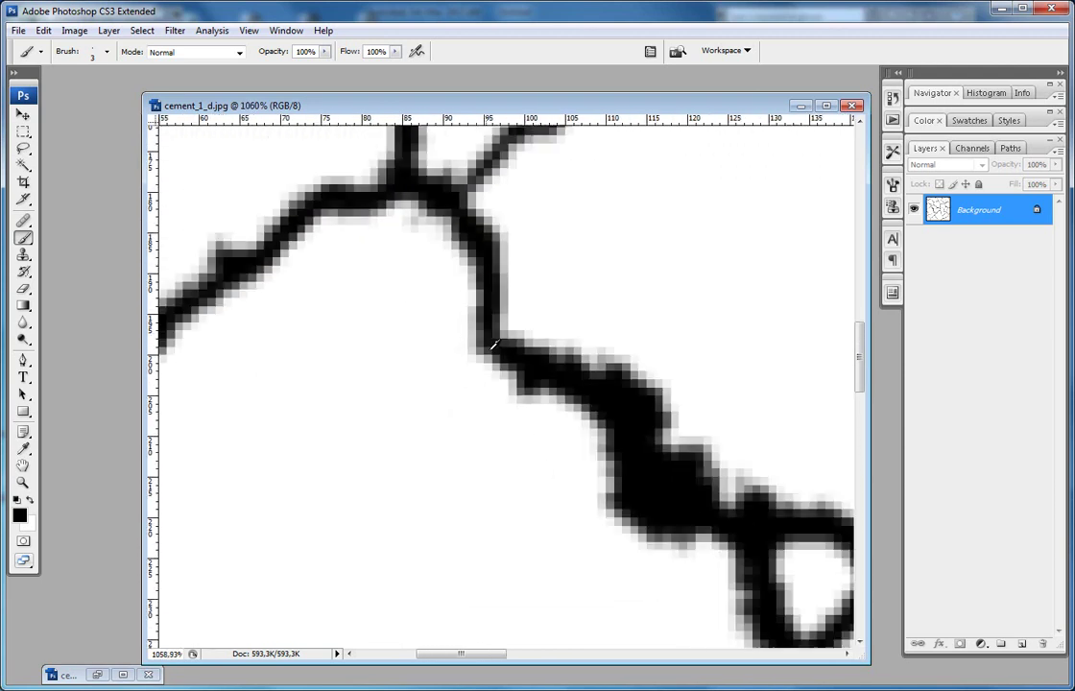
left_click_drag(594, 527, 414, 303)
left_click_drag(543, 437, 472, 352)
mouse_move(699, 242)
left_mouse_down()
mouse_move(649, 241)
mouse_move(679, 244)
mouse_move(627, 203)
mouse_move(619, 245)
mouse_move(581, 270)
mouse_move(542, 347)
mouse_move(526, 466)
left_mouse_up()
mouse_move(549, 507)
left_mouse_down()
mouse_move(536, 465)
mouse_move(511, 138)
left_mouse_up()
scroll(542, 328, "down", 7)
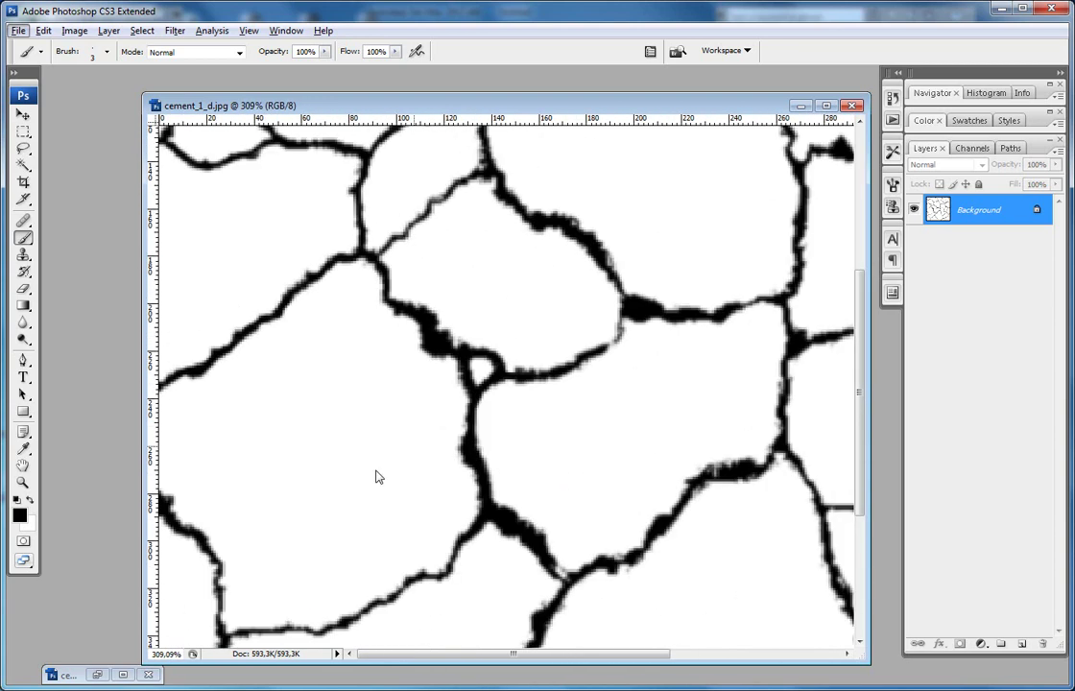
- Close the remaining gaps in the cracks of the left and upper middle cells with black strokes
left_click_drag(361, 475, 475, 315)
left_click(320, 387)
scroll(266, 455, "up", 3)
mouse_move(194, 279)
left_mouse_down()
mouse_move(228, 303)
mouse_move(373, 352)
left_mouse_up()
scroll(286, 344, "up", 3)
mouse_move(234, 261)
left_mouse_down()
mouse_move(222, 407)
mouse_move(239, 441)
mouse_move(228, 490)
left_mouse_up()
scroll(684, 536, "down", 3)
scroll(482, 419, "down", 4)
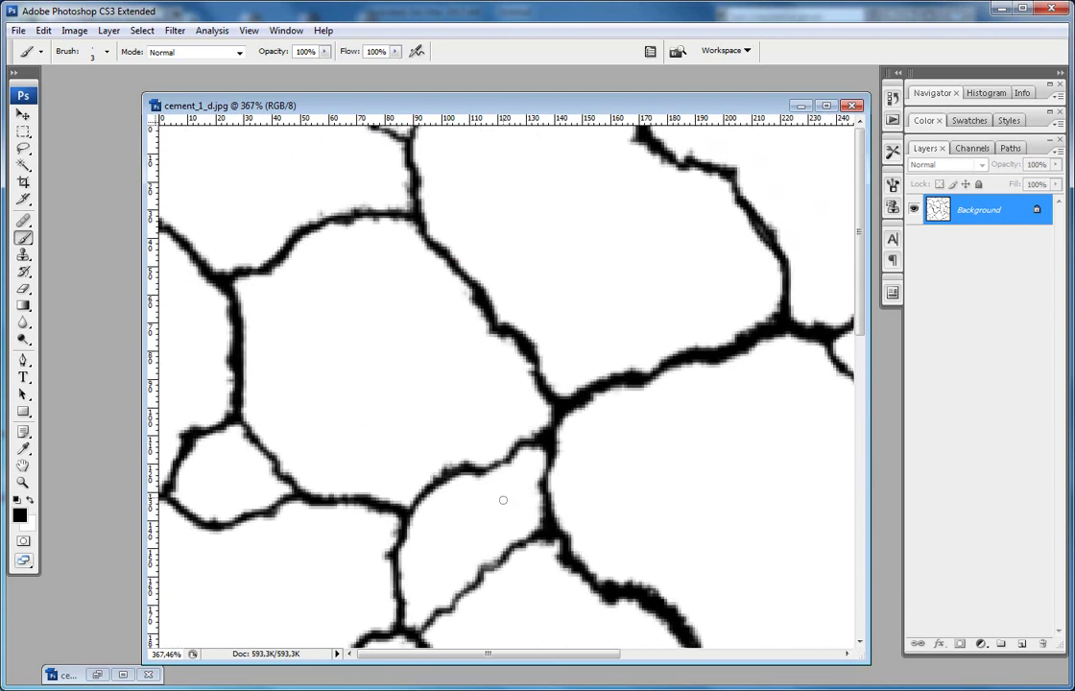
- Examine the repaired crack network in the right half and across the whole image for remaining gaps
key("alt")
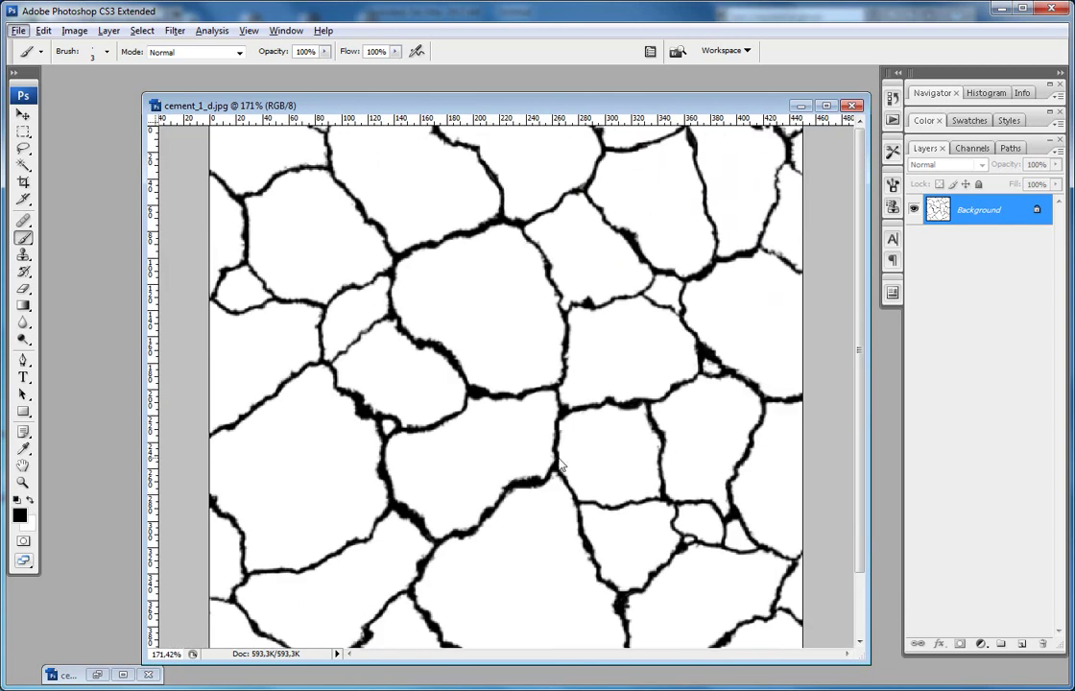
scroll(561, 466, "up", 3)
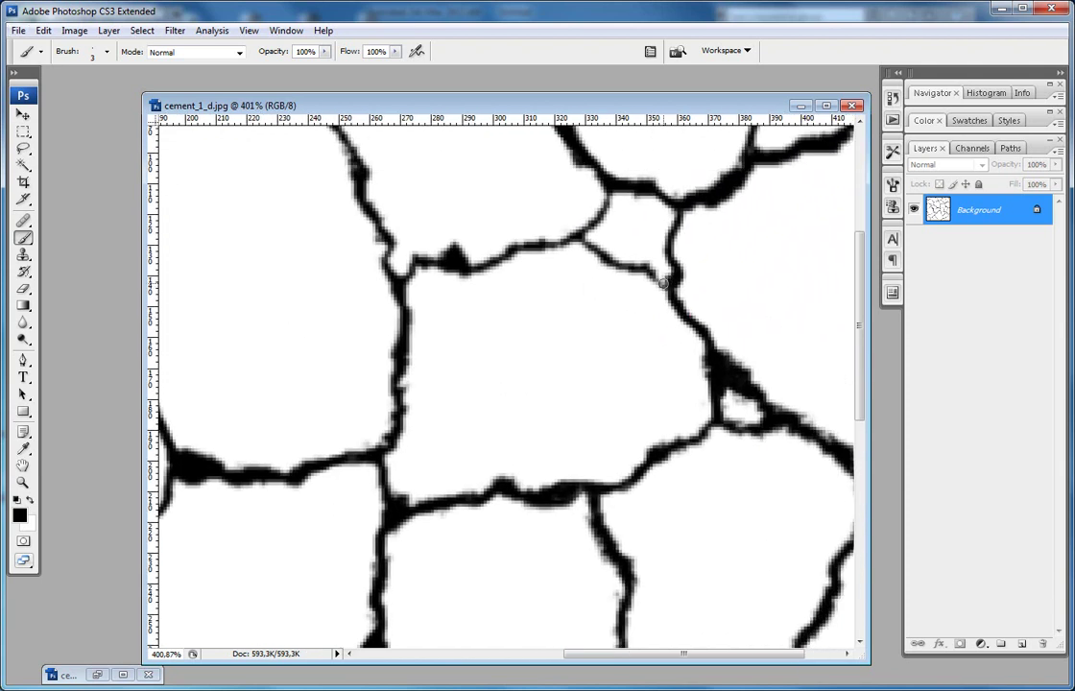
scroll(603, 371, "down", 3)
left_click_drag(543, 475, 547, 235)
scroll(543, 261, "down", 1)
left_click_drag(509, 382, 506, 261)
scroll(516, 359, "down", 1)
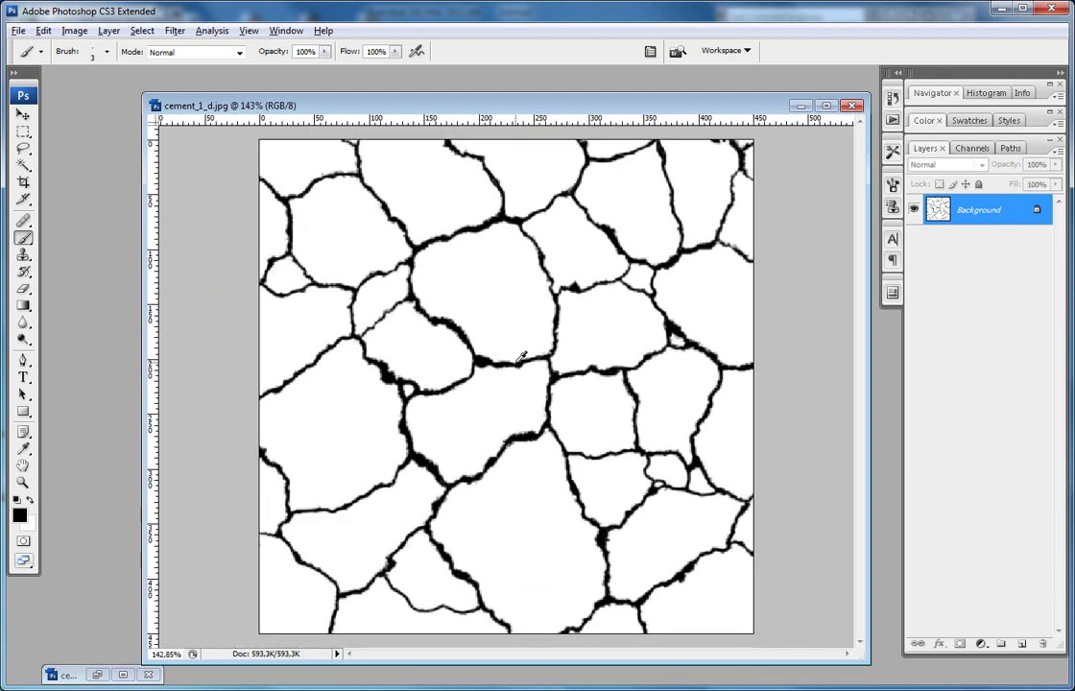
scroll(521, 357, "up", 3)
- Enlarge the document window and frame the crack image in it
key("alt")
left_click(147, 97)
left_click_drag(145, 93, 61, 76)
scroll(308, 347, "down", 2)
scroll(310, 344, "down", 2)
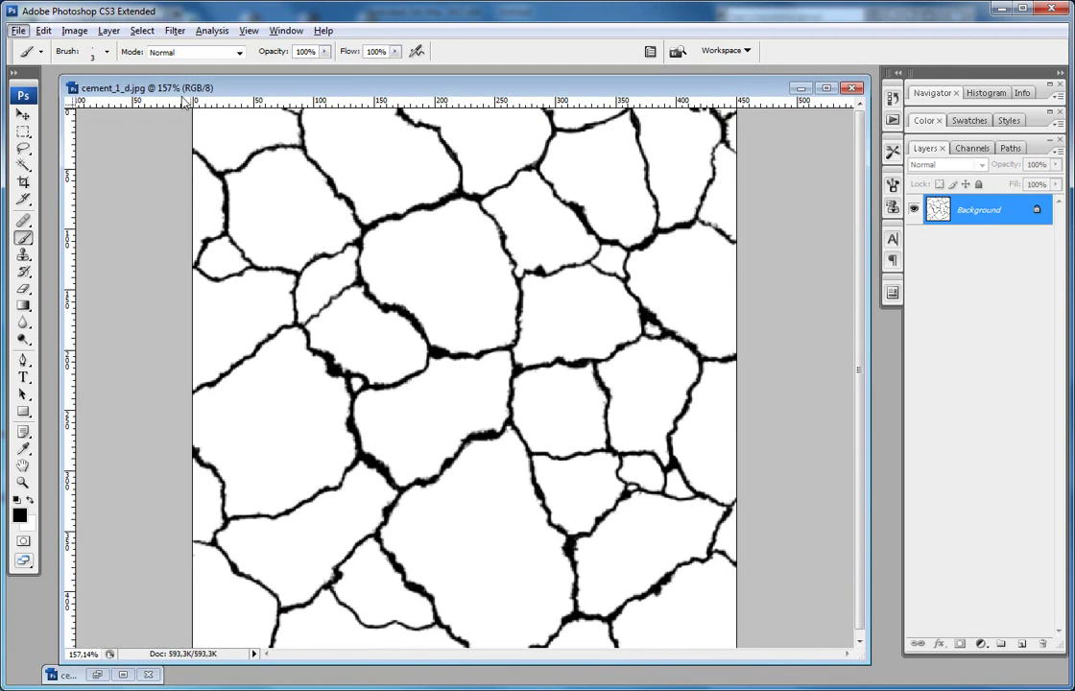
- Harden the blurred crack edges with a Levels adjustment, setting the input black point to 77 and the white point to 177
left_click(76, 30)
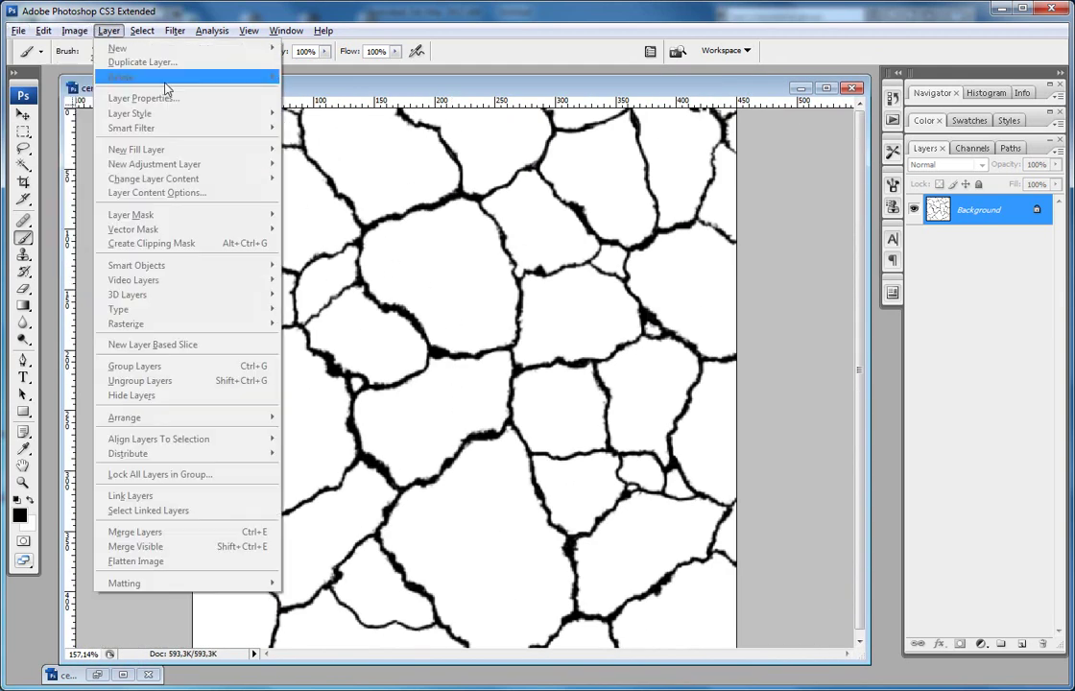
left_click(962, 254)
left_click(75, 30)
mouse_move(96, 70)
left_click(266, 73)
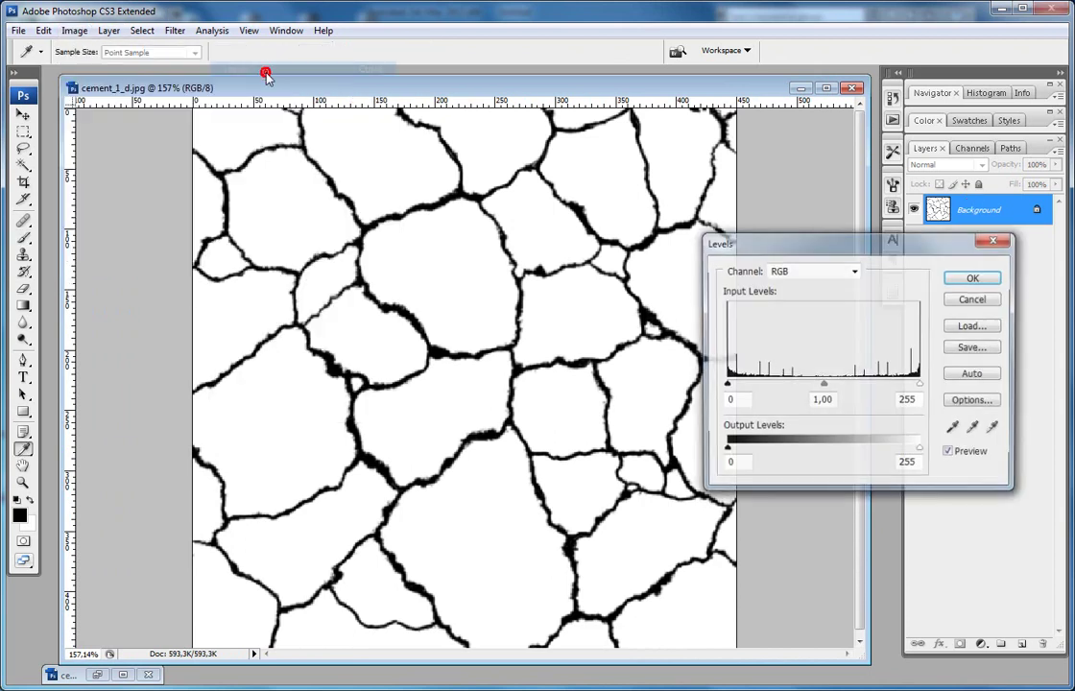
left_click(489, 84)
scroll(473, 220, "up", 12)
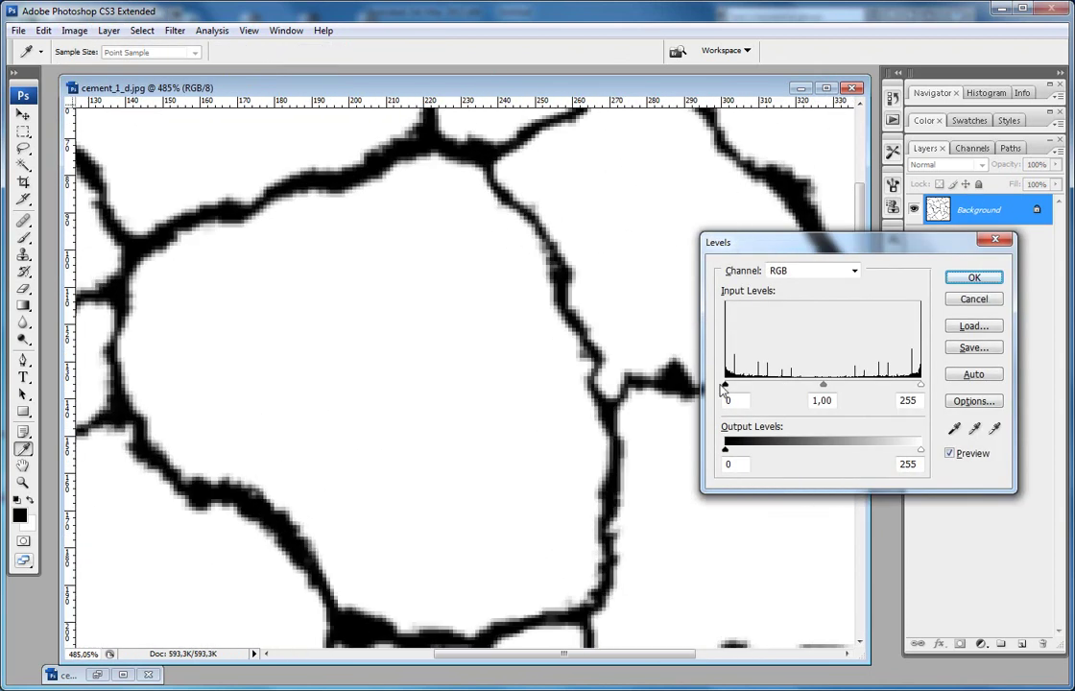
left_click_drag(724, 387, 749, 384)
left_click_drag(920, 384, 840, 388)
left_click_drag(725, 386, 773, 386)
left_click_drag(842, 392, 861, 388)
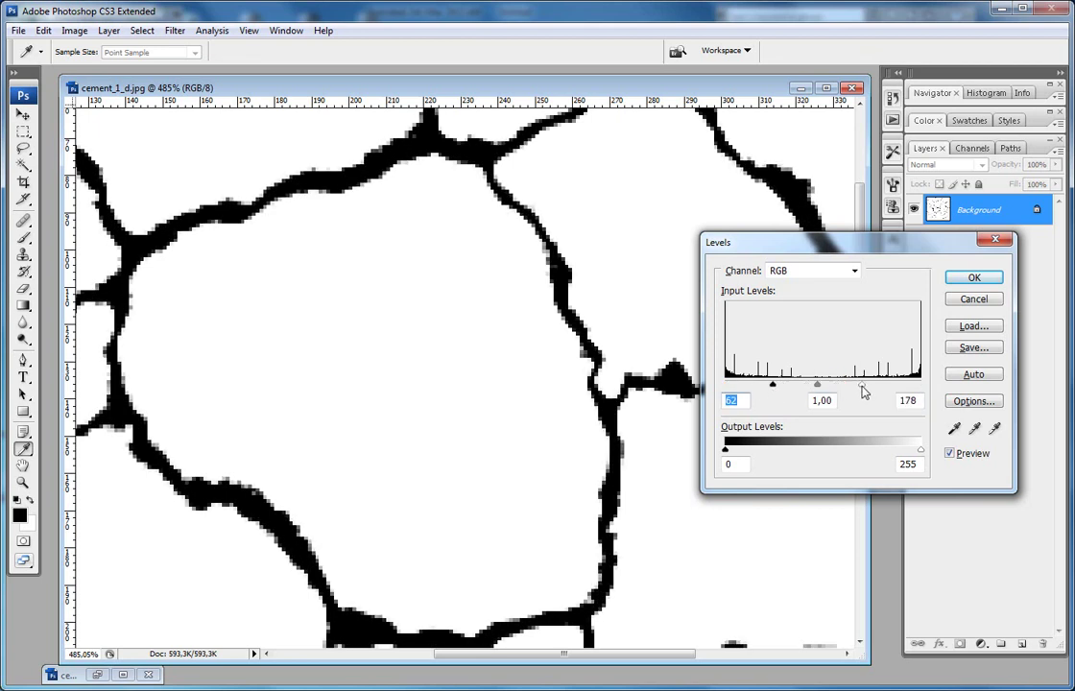
left_click_drag(772, 385, 785, 385)
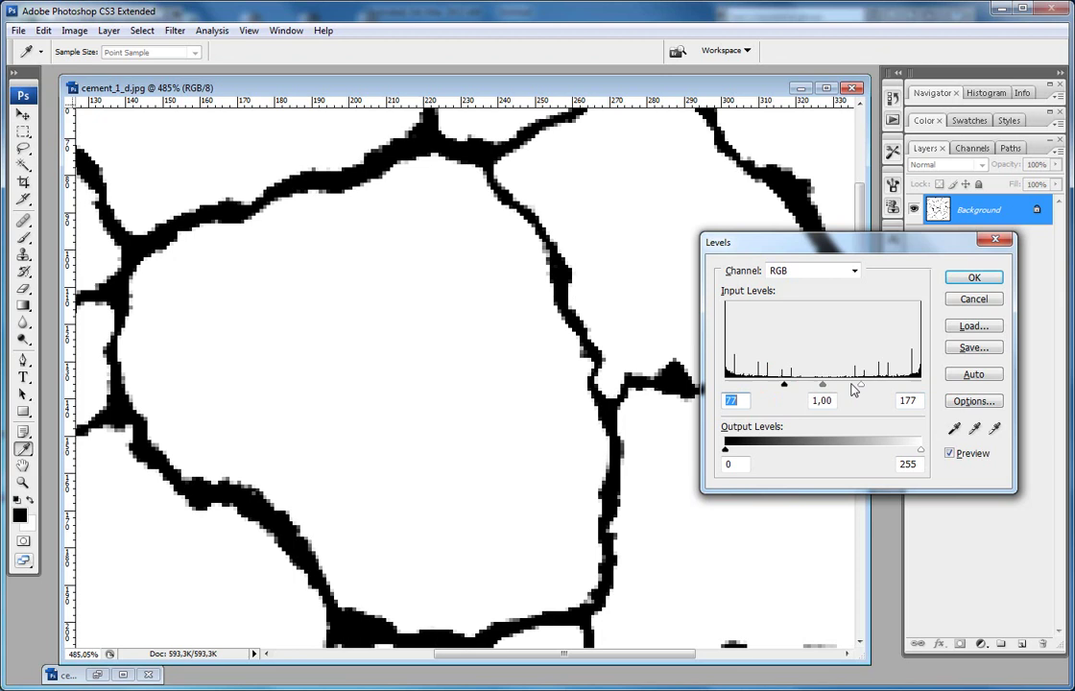
left_click(973, 278)
- Apply a Gaussian Blur with a radius of 1.1 pixels to the whole crack image
key("b")
key("ctrl+0")
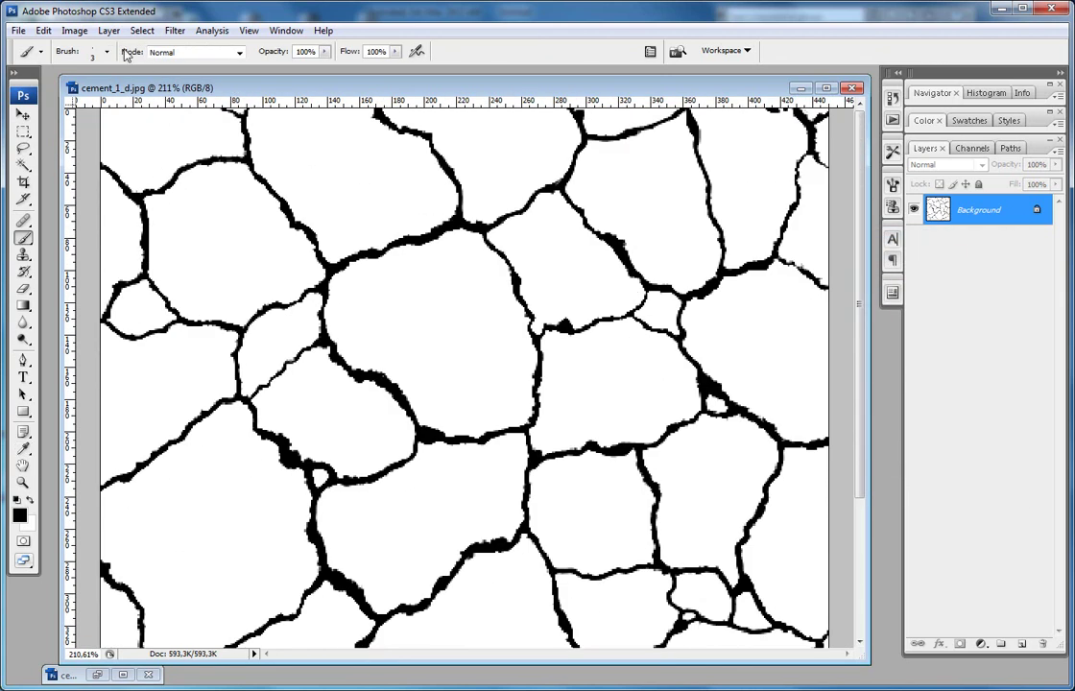
left_click(108, 30)
mouse_move(74, 29)
mouse_move(96, 71)
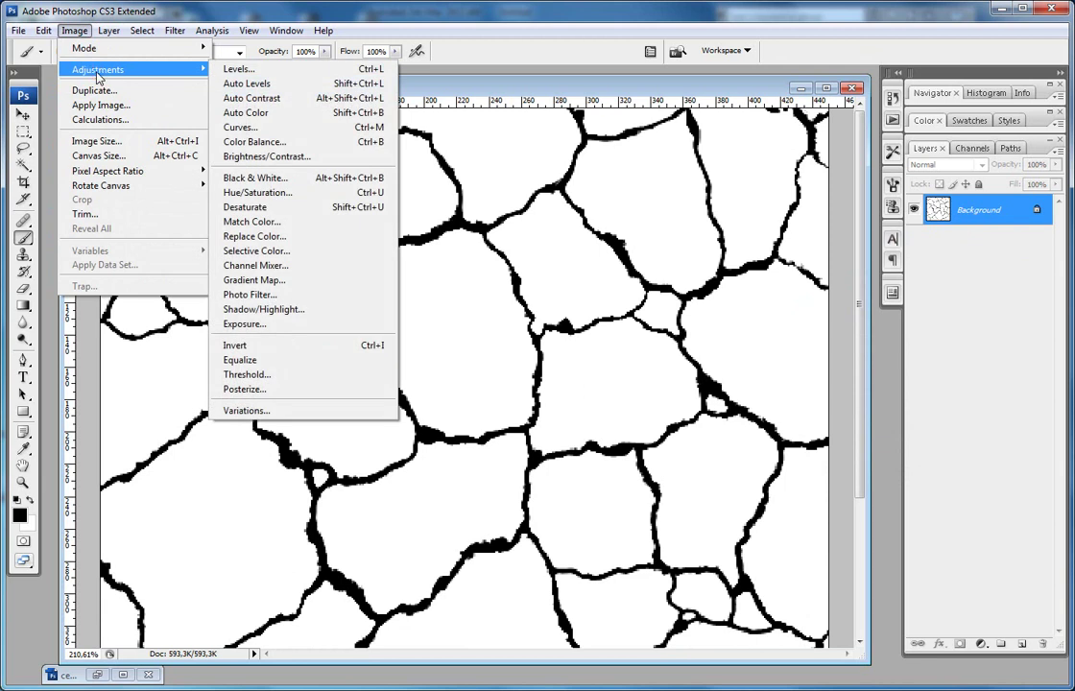
mouse_move(175, 30)
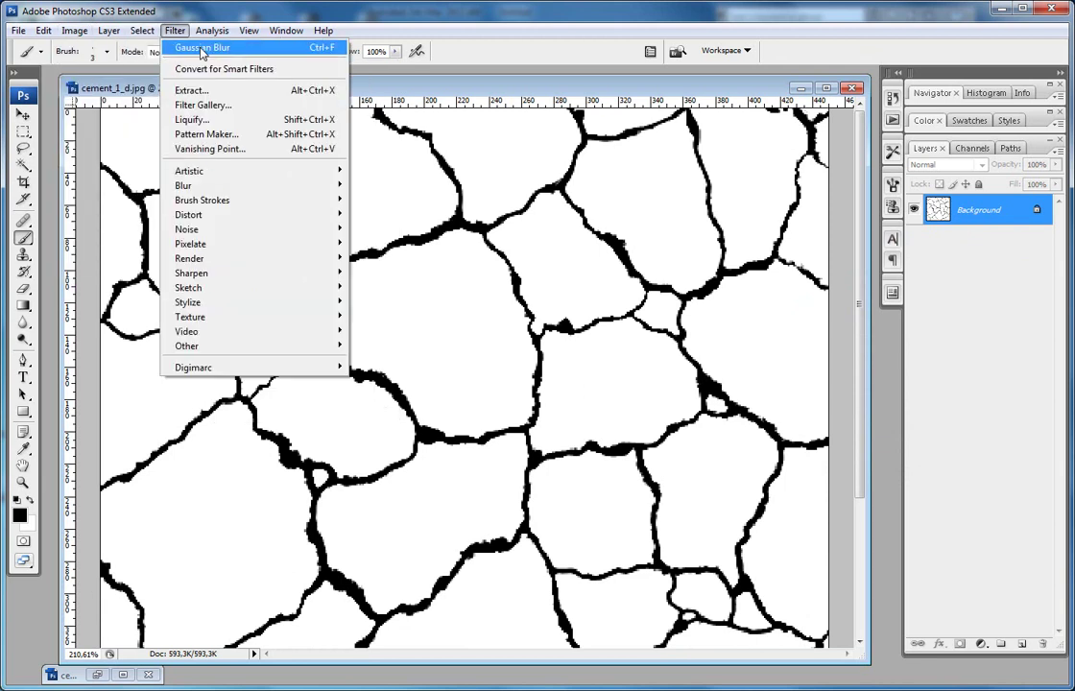
mouse_move(230, 185)
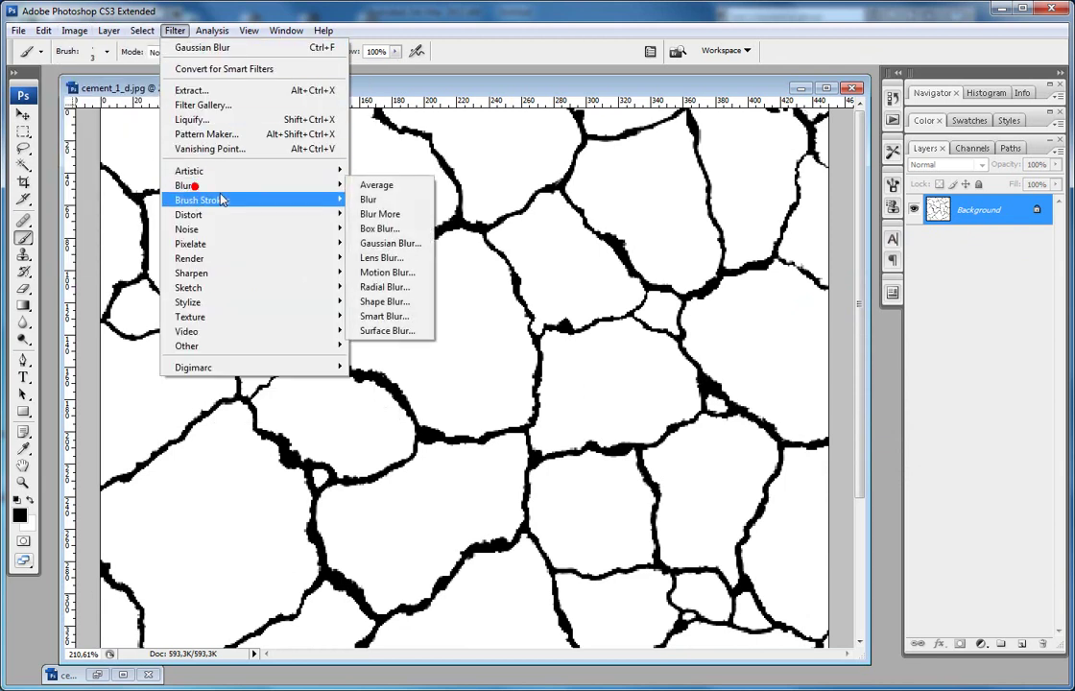
left_click(390, 248)
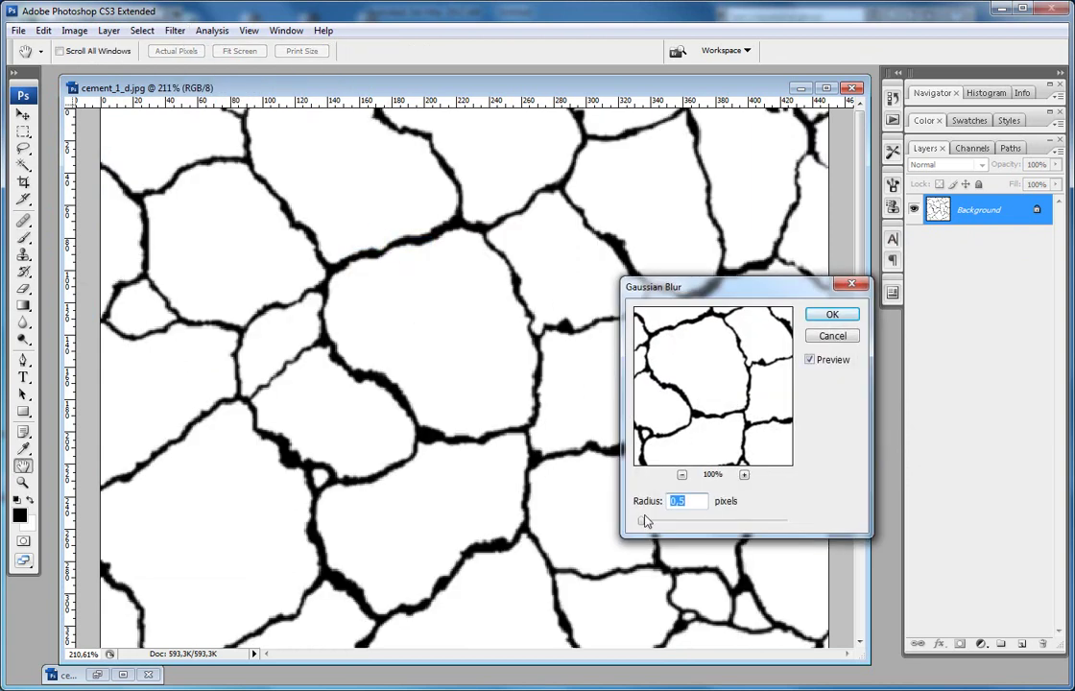
left_click_drag(642, 524, 648, 521)
left_click(694, 503)
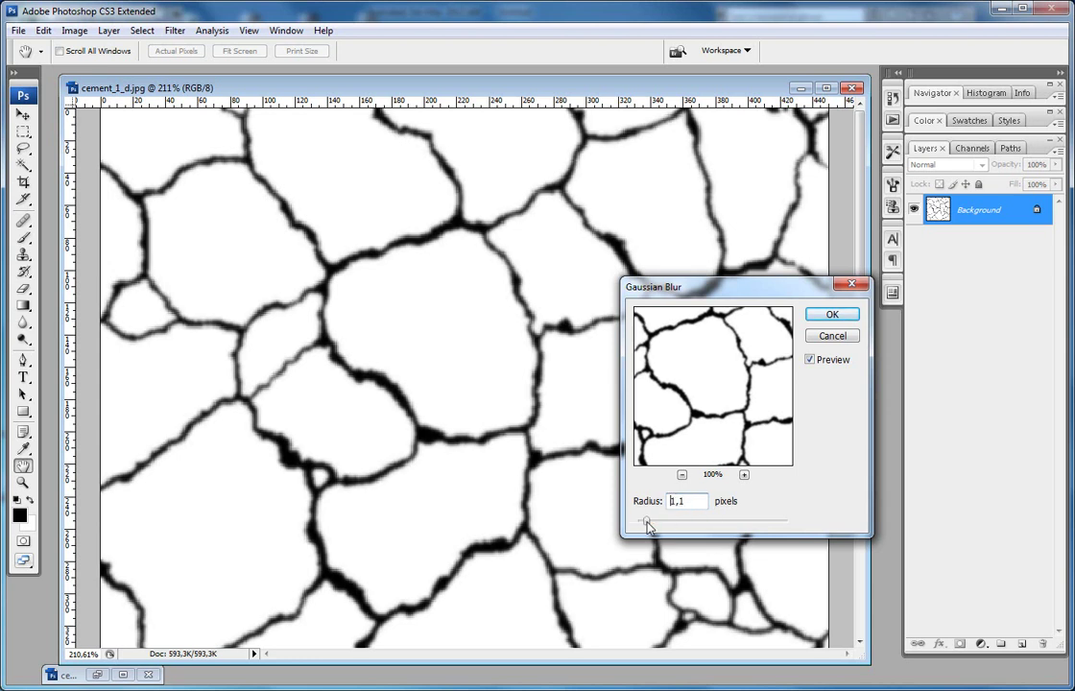
left_click(837, 317)
- Save the cleaned crack image as a new JPEG named cement_1_t.jpg in the tuts folder
scroll(701, 413, "down", 3)
scroll(698, 413, "up", 1)
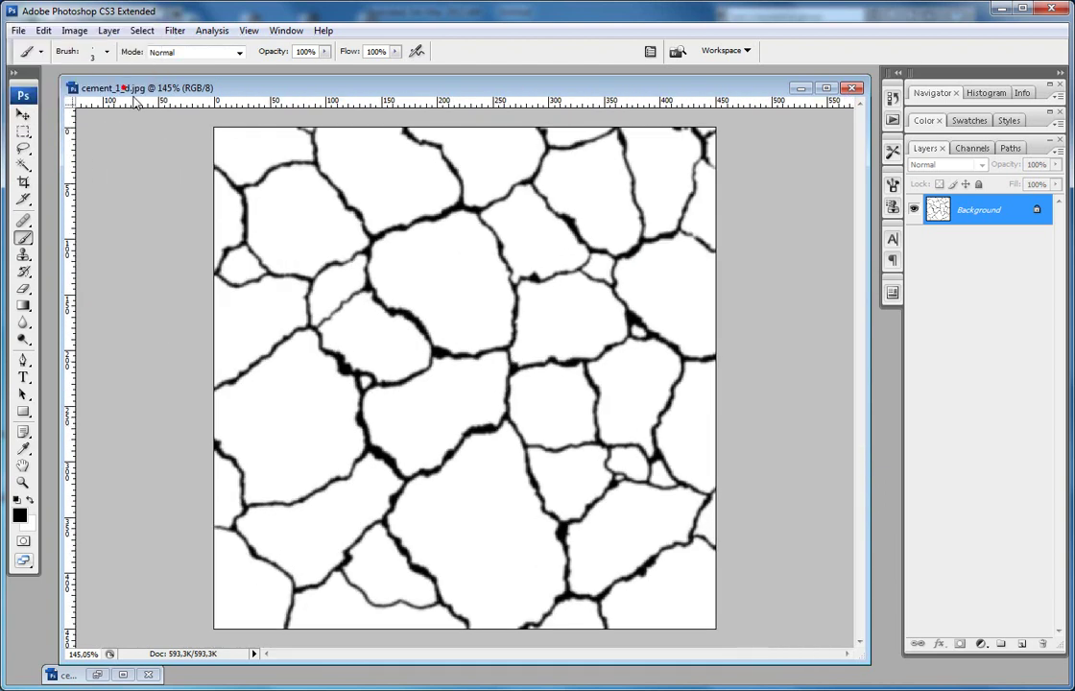
left_click(18, 30)
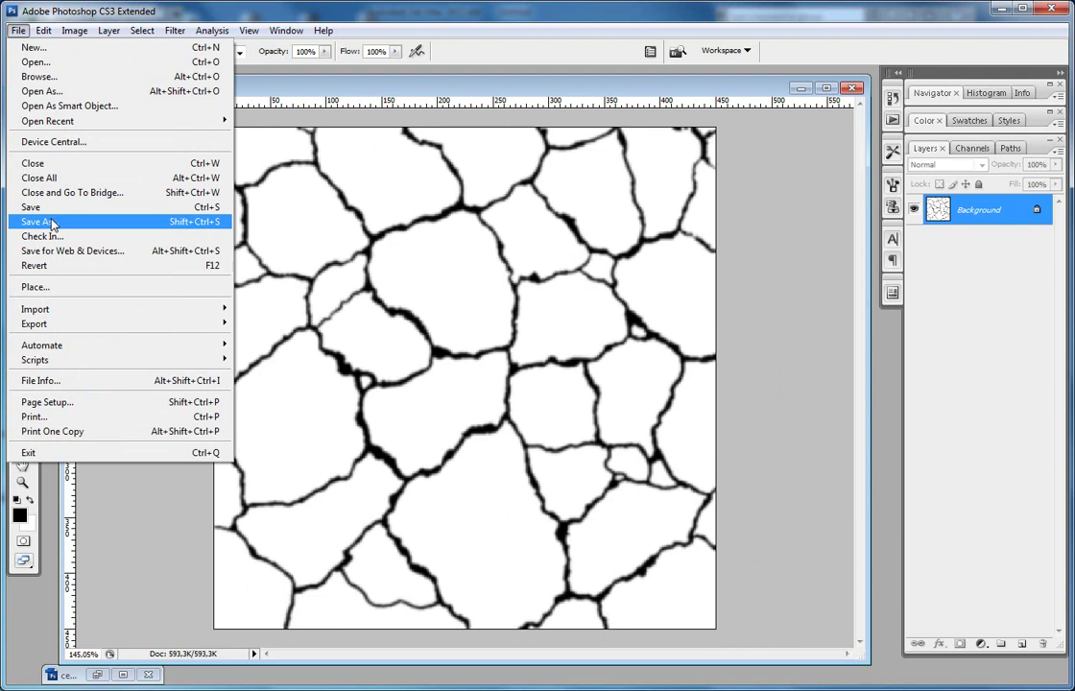
left_click(52, 224)
left_click(531, 425)
type("s")
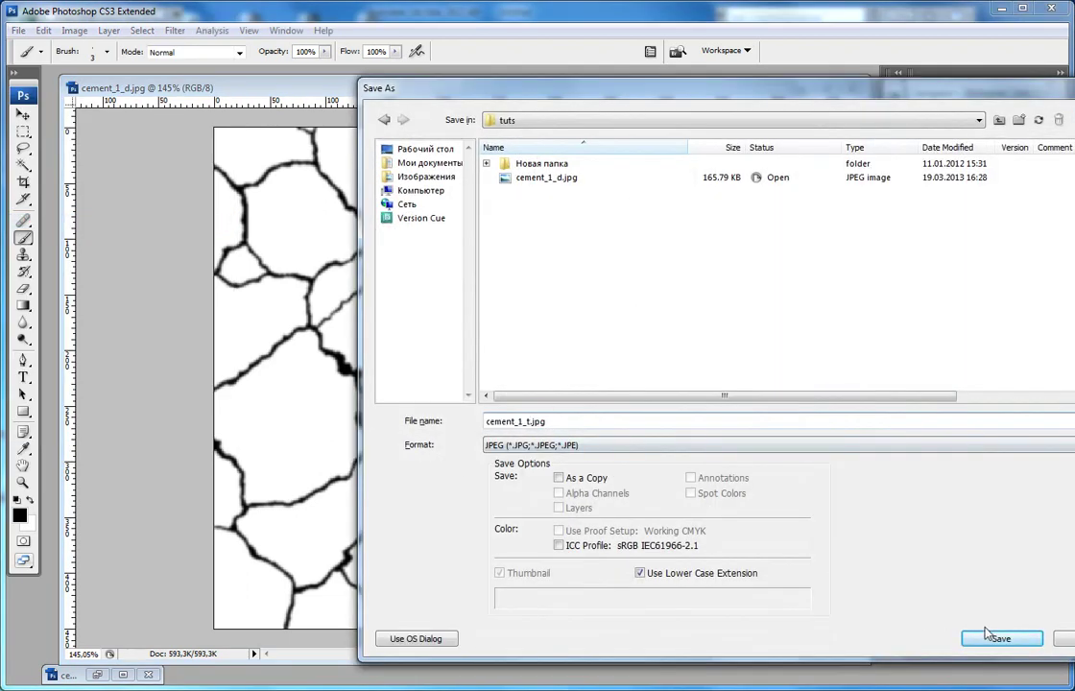
left_click(1001, 638)
left_click(478, 115)
- Switch to 3ds Max, bring the RF Trace rectangle into view and hide the perspective grid
key("b")
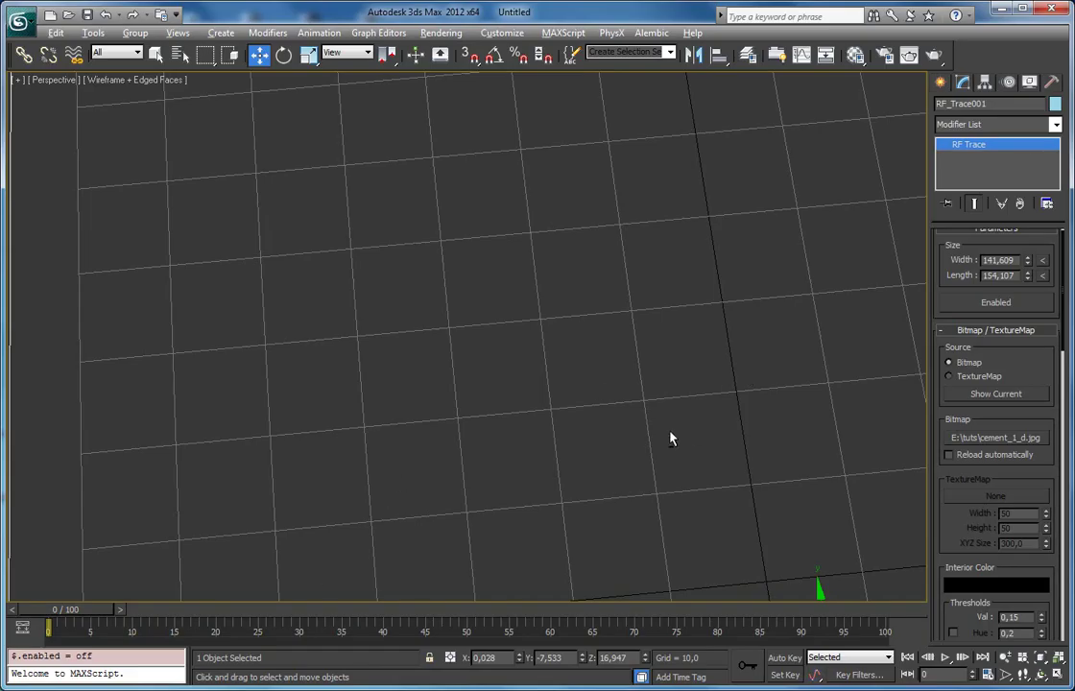
scroll(662, 413, "down", 3)
scroll(624, 442, "down", 5)
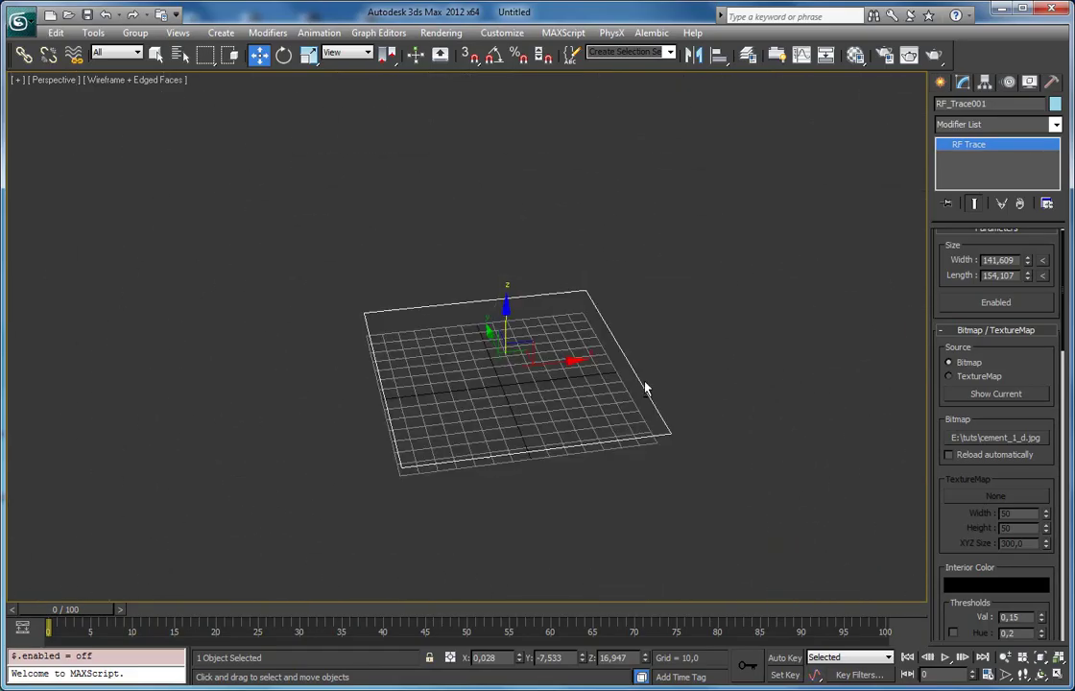
key("g")
scroll(729, 408, "up", 4)
- Replace the RF Trace source bitmap with cement_1_t.jpg and enable the trace
left_click(1003, 439)
left_click(235, 129)
double_click(237, 130)
left_click_drag(494, 321, 466, 274)
left_click(968, 304)
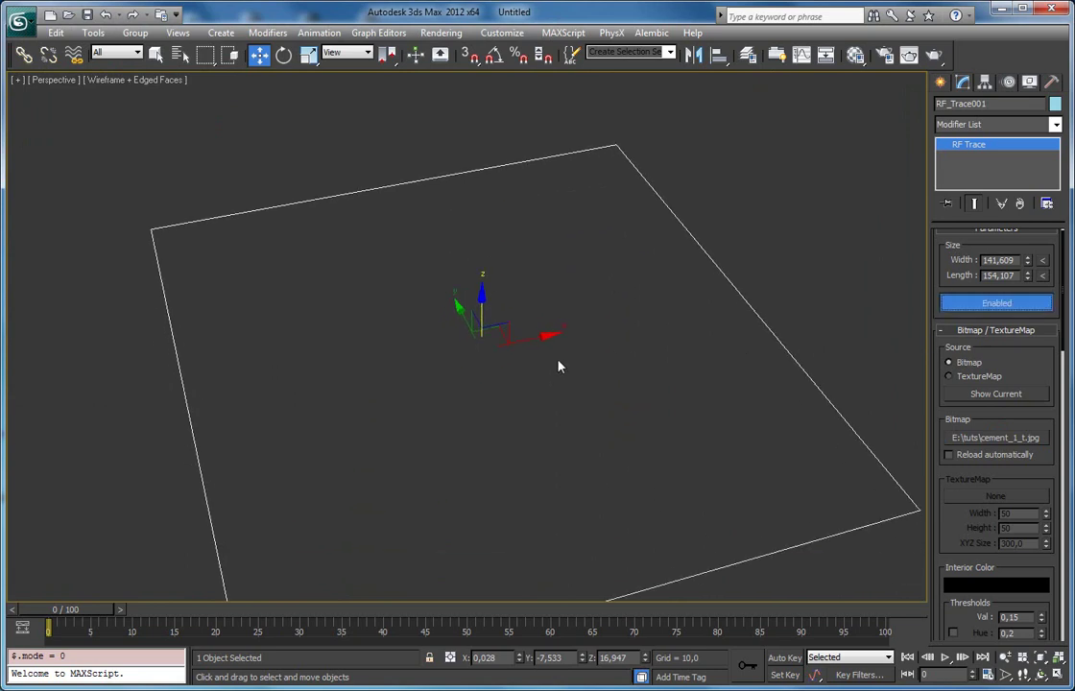
- Examine the traced crack outlines across the plane for breaks, ending at the thin cracks near the left edge
scroll(499, 408, "up", 6)
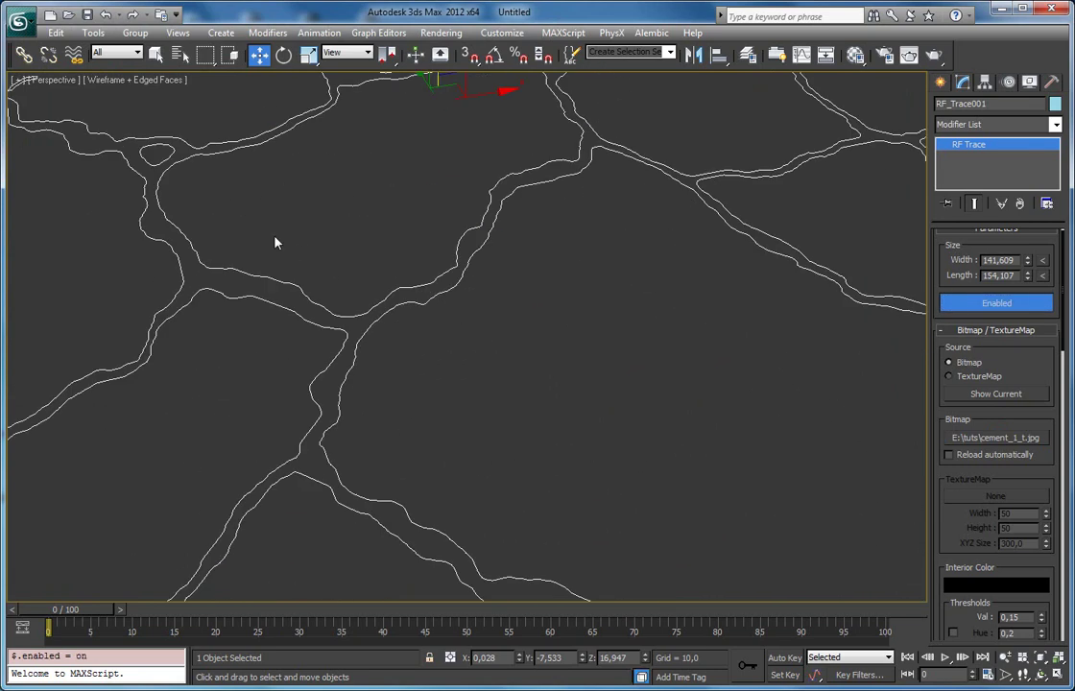
scroll(382, 399, "down", 4)
left_click_drag(197, 256, 439, 409)
left_click_drag(475, 336, 461, 364)
left_click_drag(474, 259, 453, 400)
scroll(403, 419, "down", 5)
scroll(422, 416, "up", 6)
scroll(453, 400, "up", 3)
left_click_drag(186, 451, 259, 372)
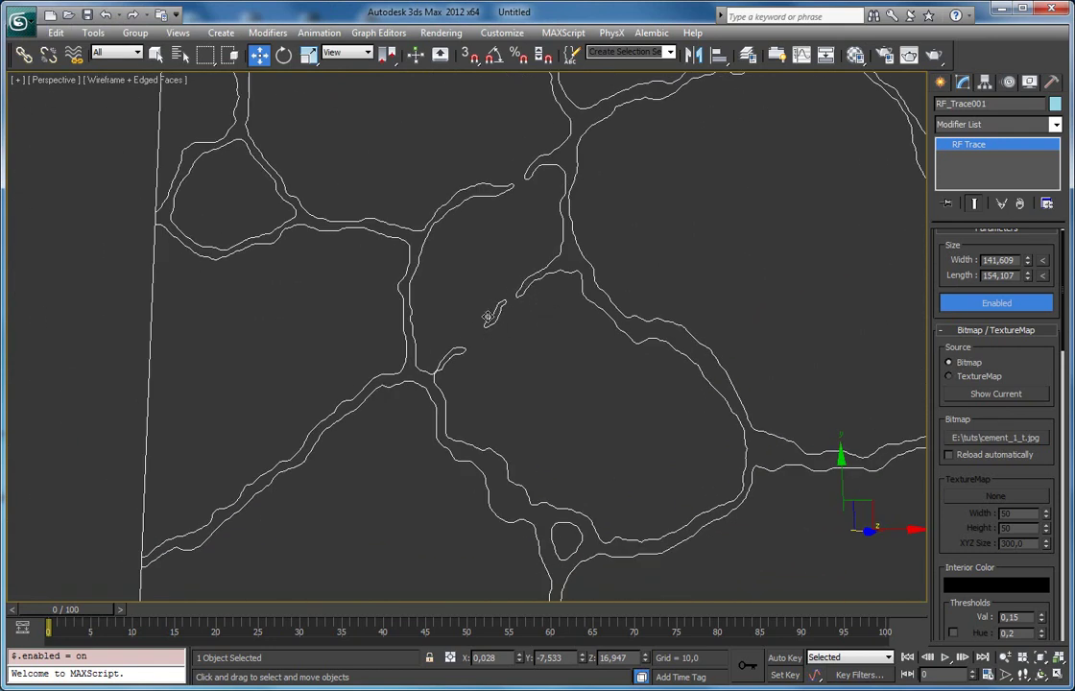
- Show the current source bitmap and compare its thin diagonal crack with the broken trace outline
left_click(993, 393)
left_click_drag(537, 177, 795, 183)
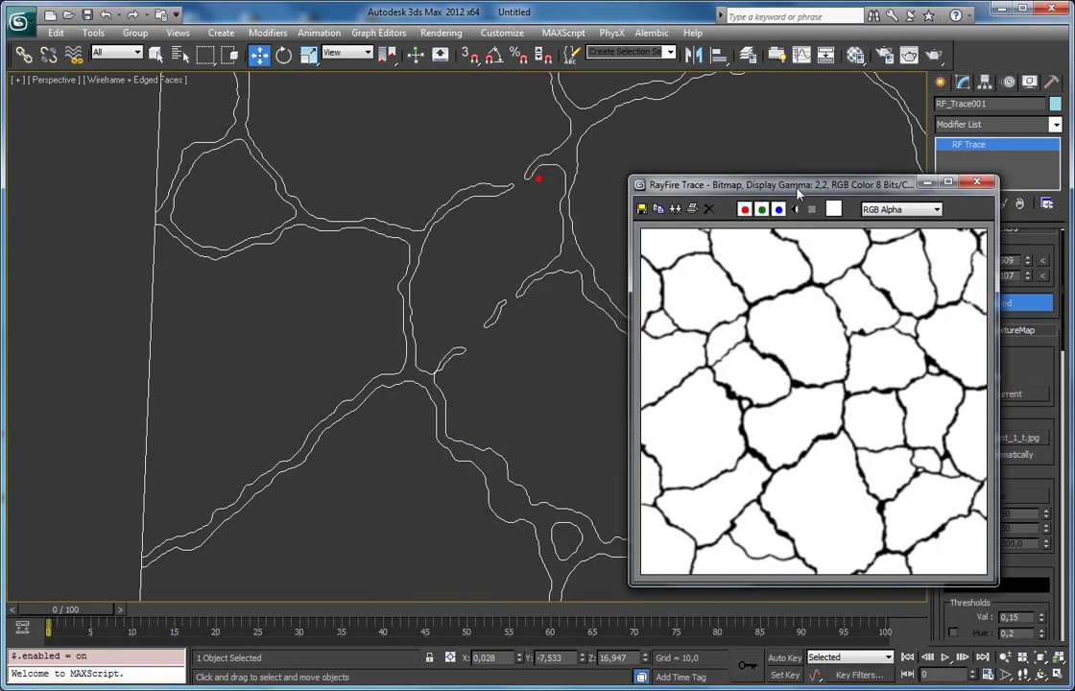
scroll(348, 293, "up", 5)
scroll(720, 377, "up", 3)
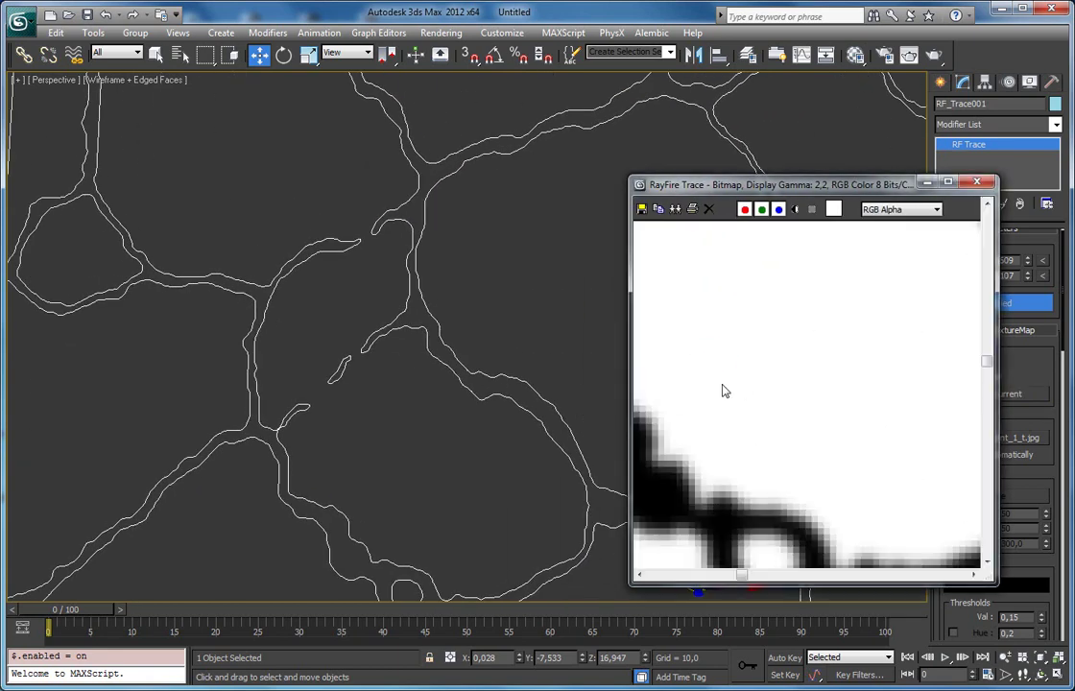
scroll(723, 371, "down", 2)
left_click_drag(732, 382, 793, 430)
scroll(783, 412, "up", 1)
scroll(846, 370, "down", 2)
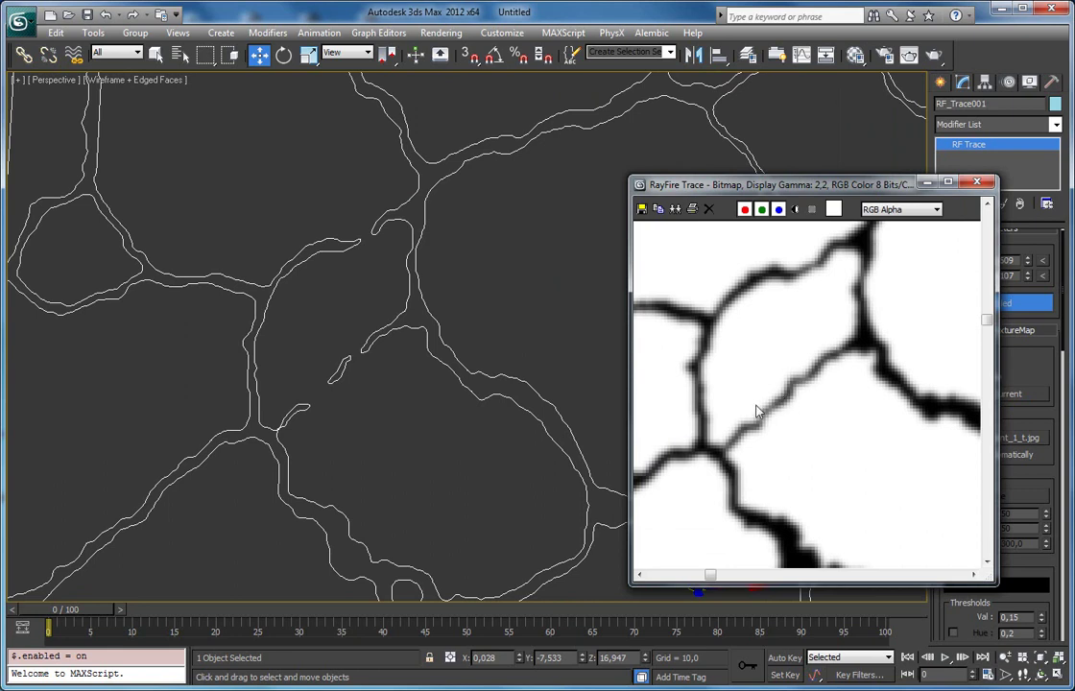
left_click(977, 183)
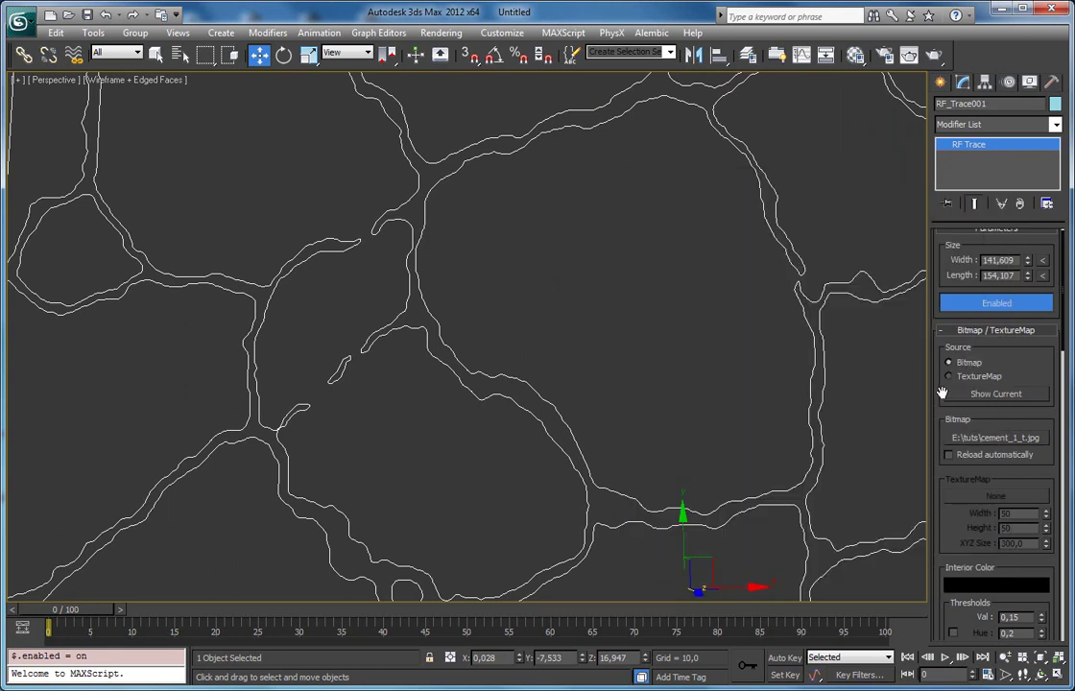
- Try an Interior Color Val threshold of 0.3 and check the outline of the thin diagonal crack up close
left_click_drag(939, 387, 940, 270)
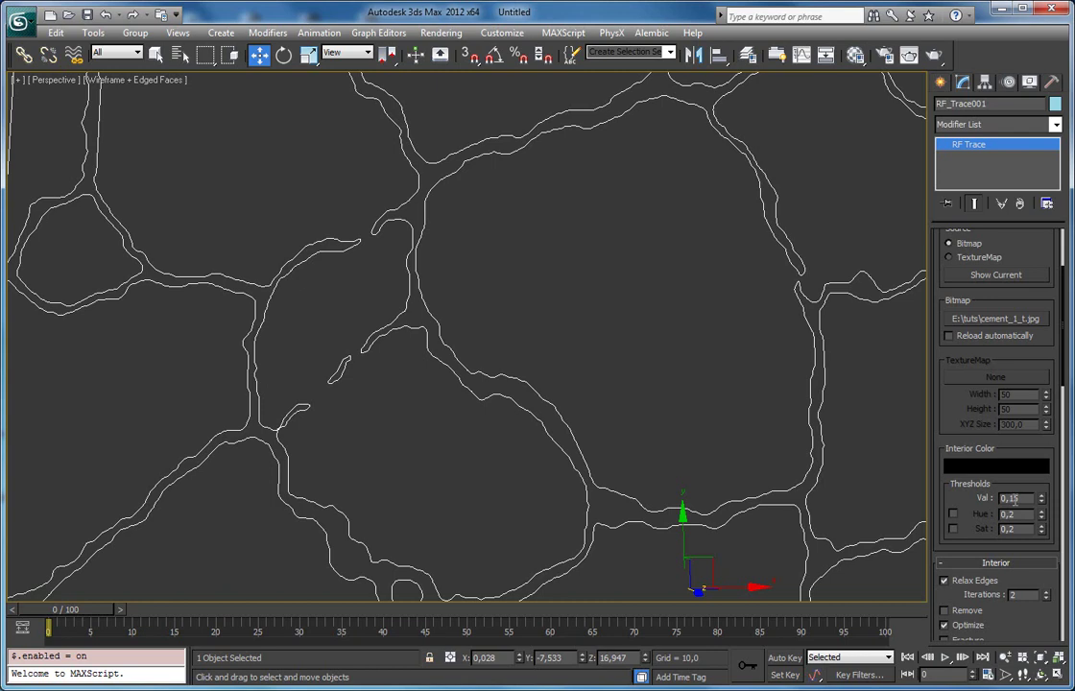
double_click(1026, 497)
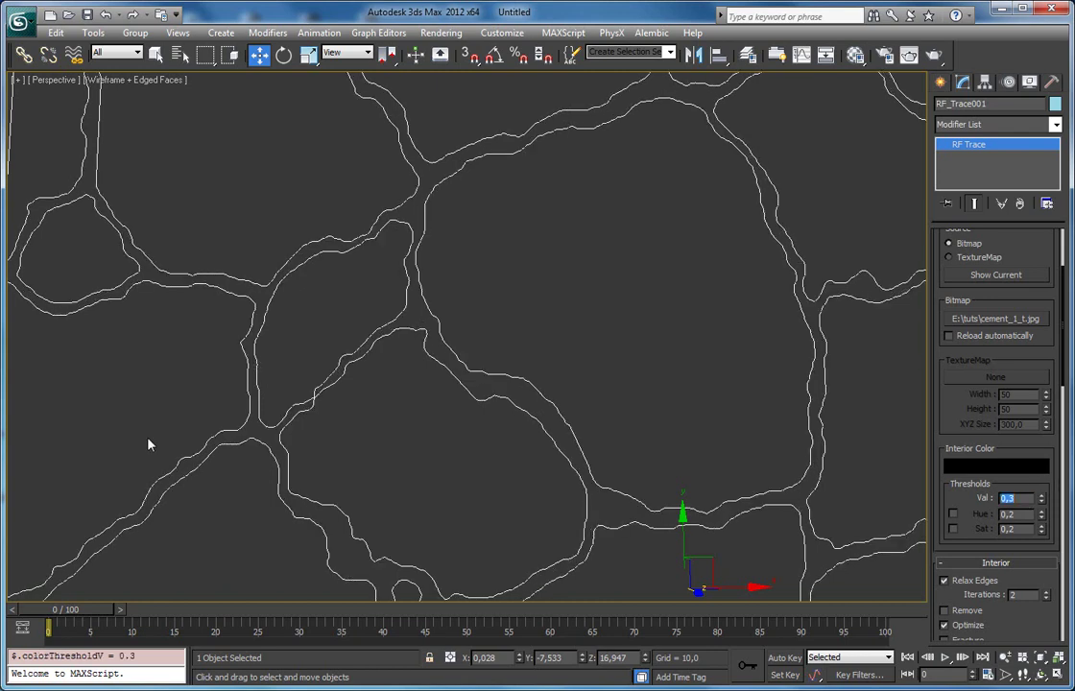
scroll(322, 376, "up", 5)
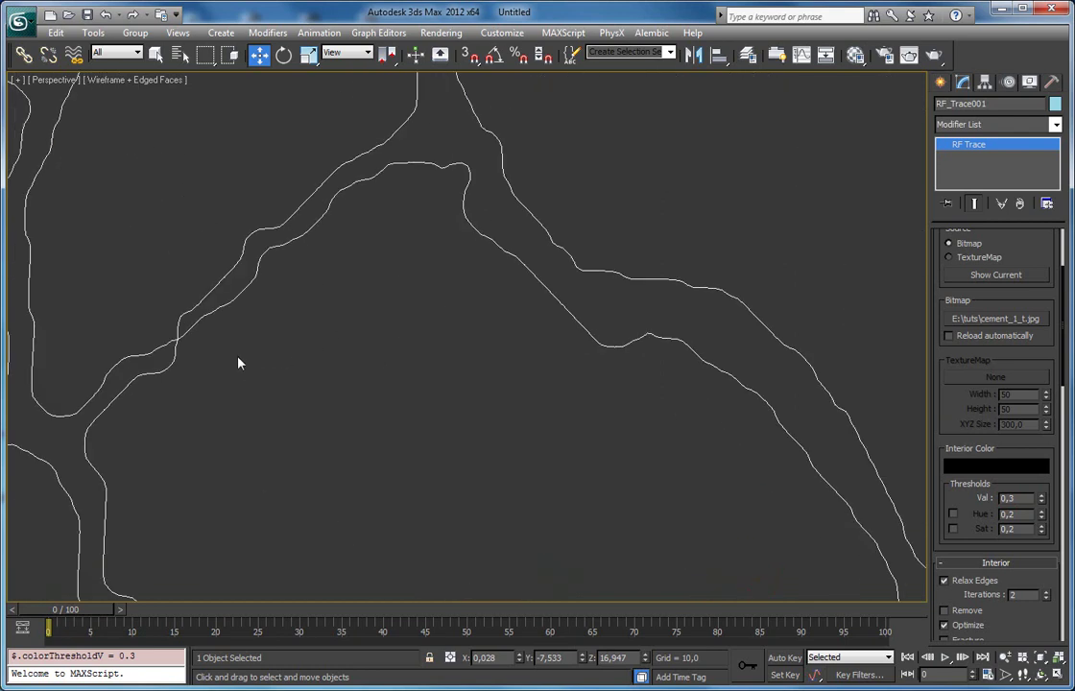
left_click_drag(188, 352, 380, 384)
scroll(381, 386, "up", 6)
left_click_drag(340, 519, 388, 392)
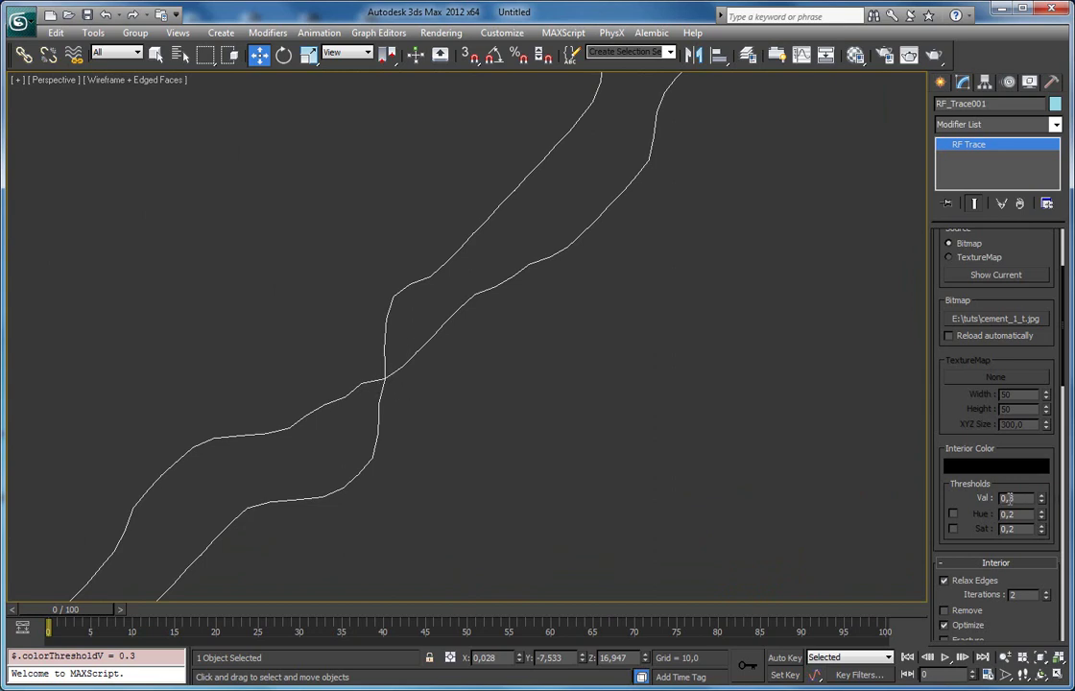
- Set the Interior Color Val threshold to 0.4 and check the whole traced crack network
double_click(1008, 498)
key("Return")
scroll(501, 415, "down", 6)
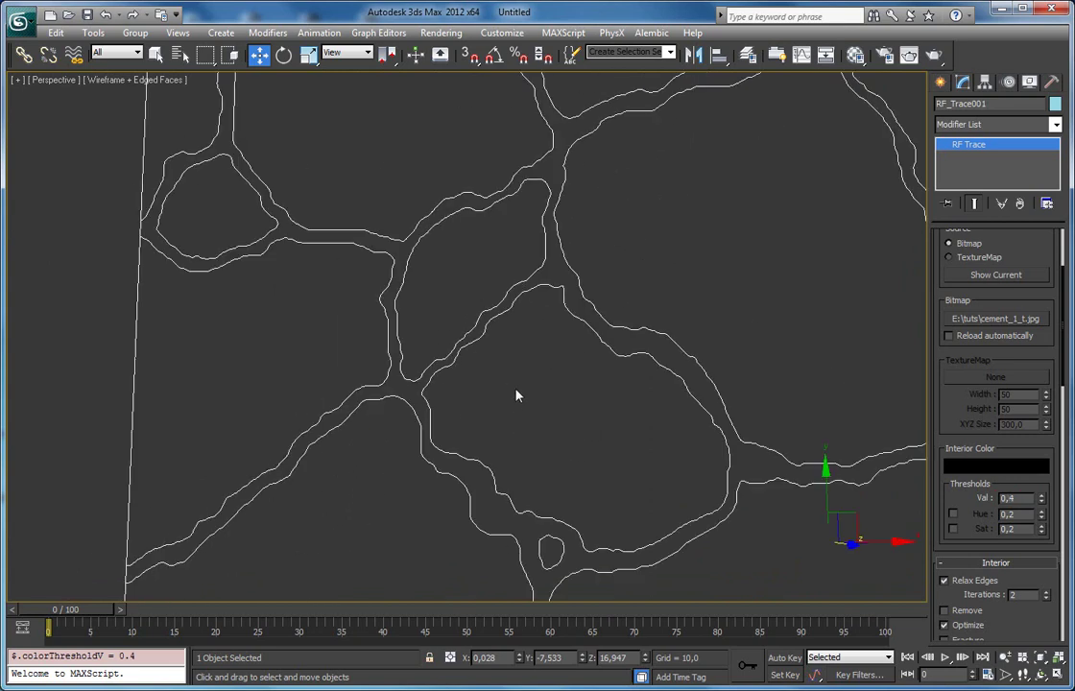
scroll(513, 396, "down", 5)
scroll(519, 425, "up", 4)
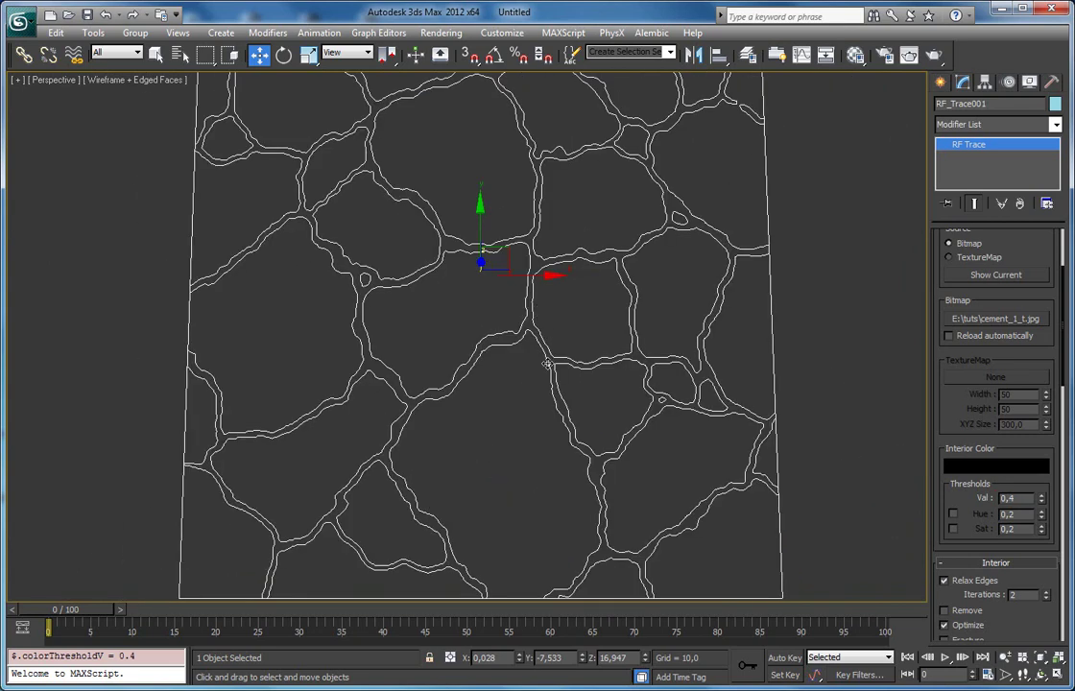
- Display the traced plane shaded with edged faces in an angled perspective view
left_click_drag(519, 425, 526, 298)
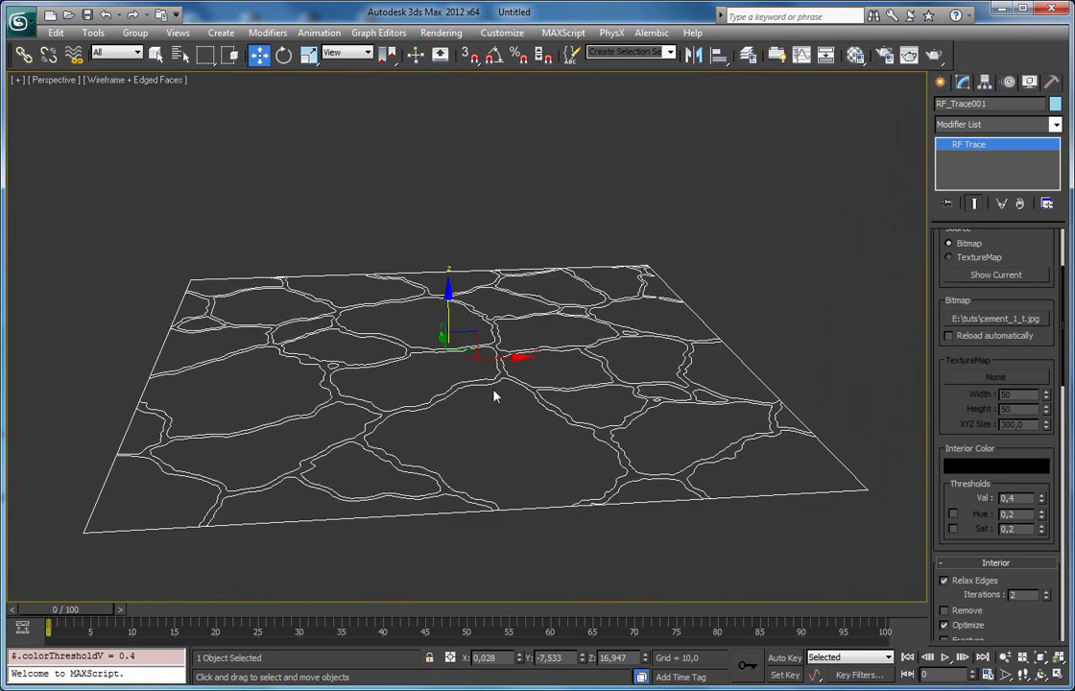
mouse_move(475, 373)
left_mouse_down()
mouse_move(480, 326)
mouse_move(472, 350)
left_mouse_up()
key("F3")
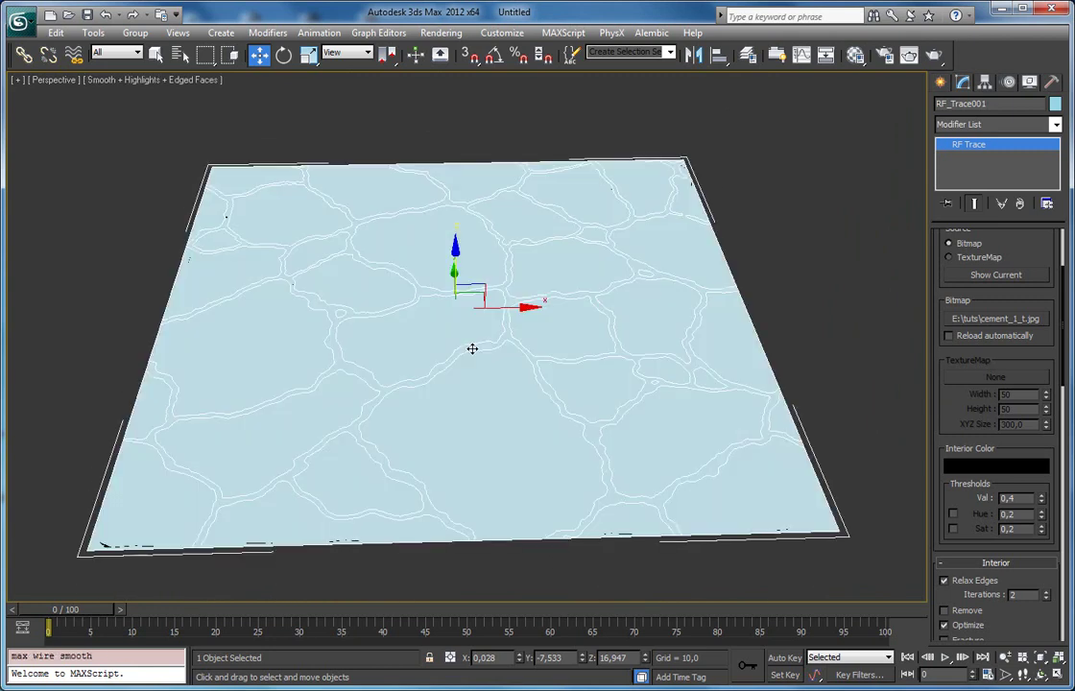
- Enable the exterior and interior shells of the RF Trace object and set the locked shell amount to 1.0
scroll(975, 422, "down", 5)
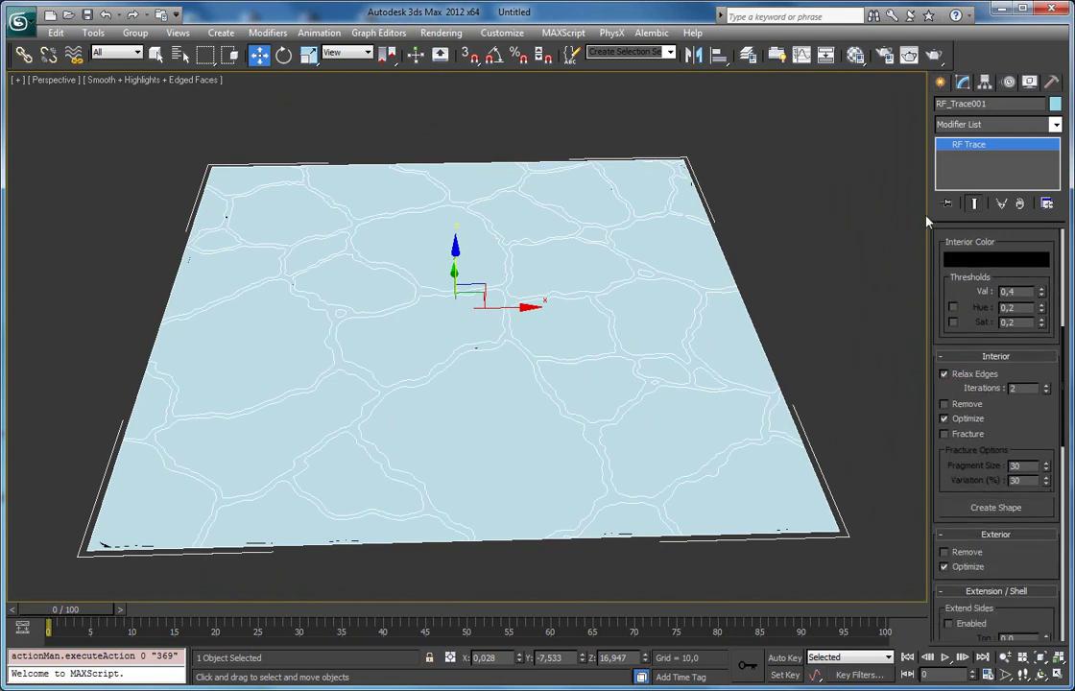
left_click_drag(948, 391, 936, 194)
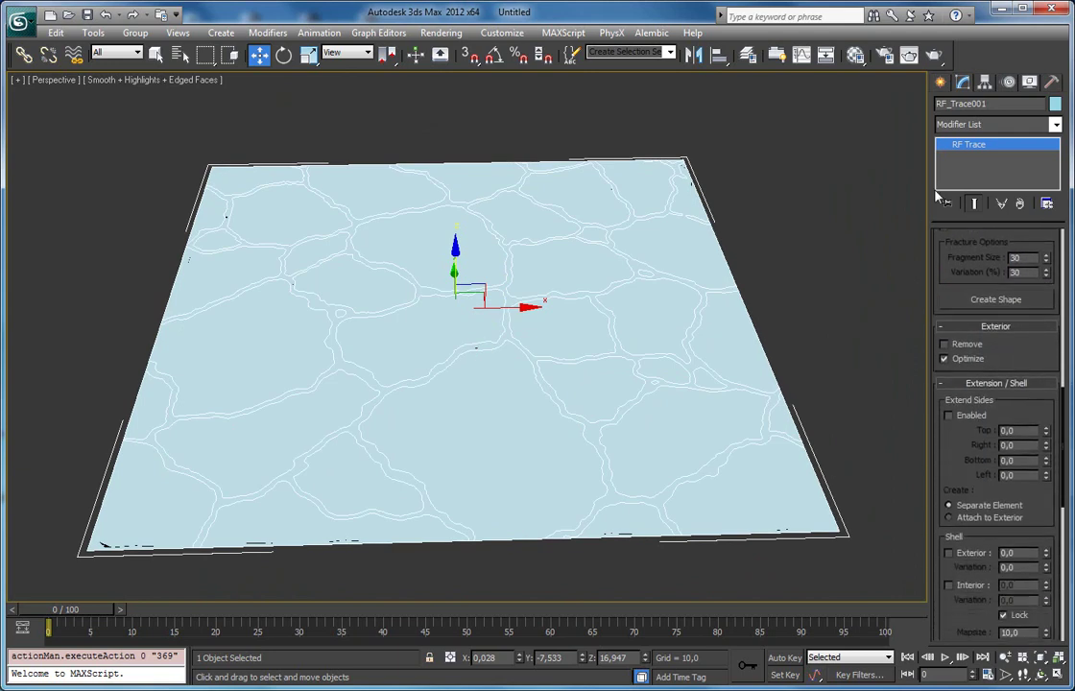
left_click_drag(942, 466, 944, 355)
left_click(949, 442)
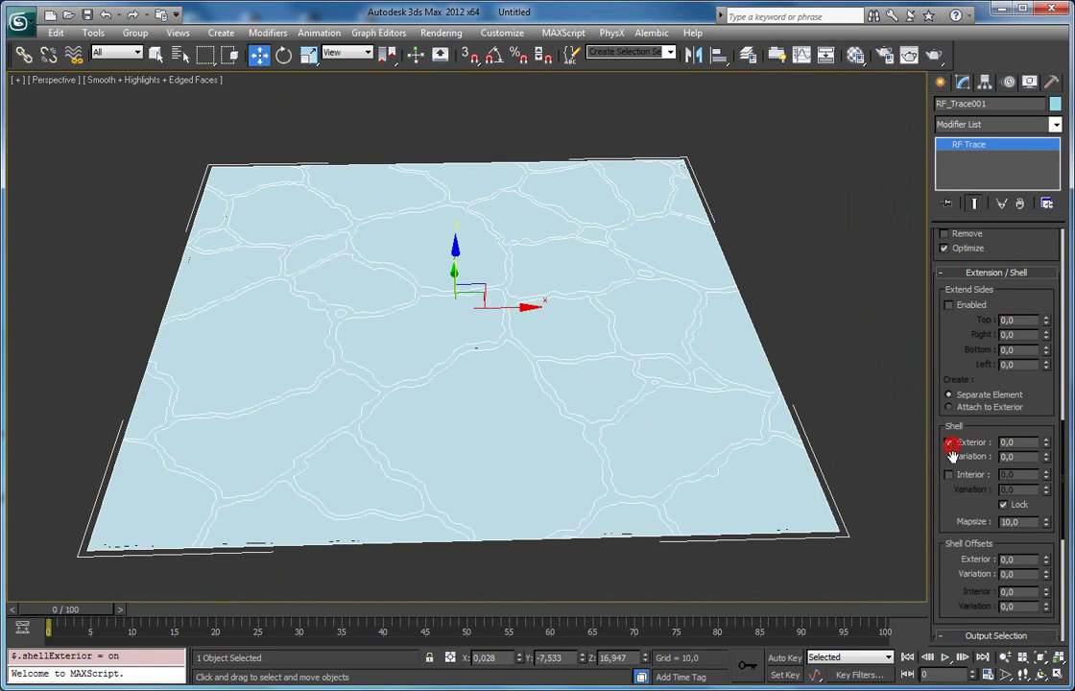
left_click(949, 474)
left_click(1007, 442)
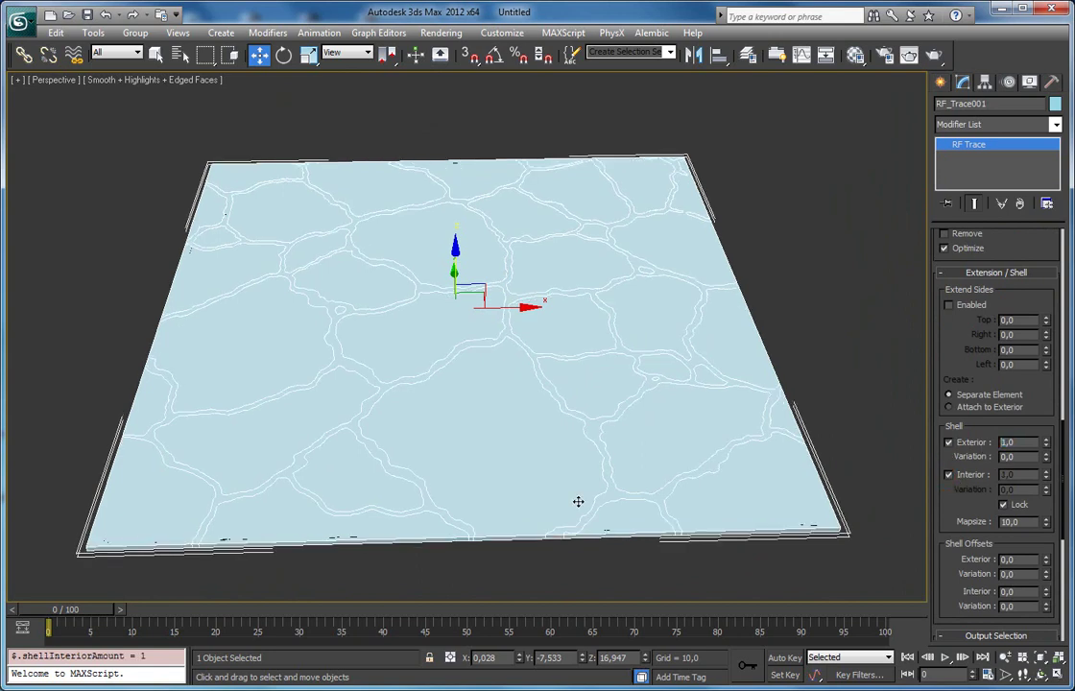
- Set the locked exterior shell amount to 3.0 with a variation of 0.5, and turn off the edged faces display
left_click_drag(582, 490, 603, 461)
scroll(604, 462, "up", 3)
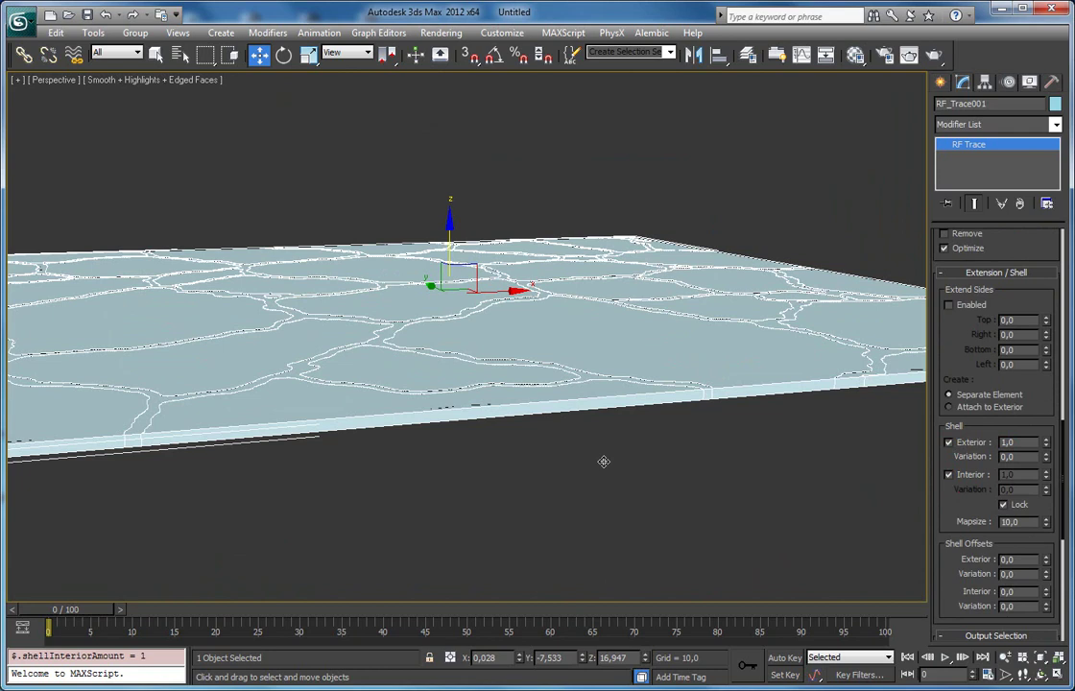
left_click(1019, 442)
key("Return")
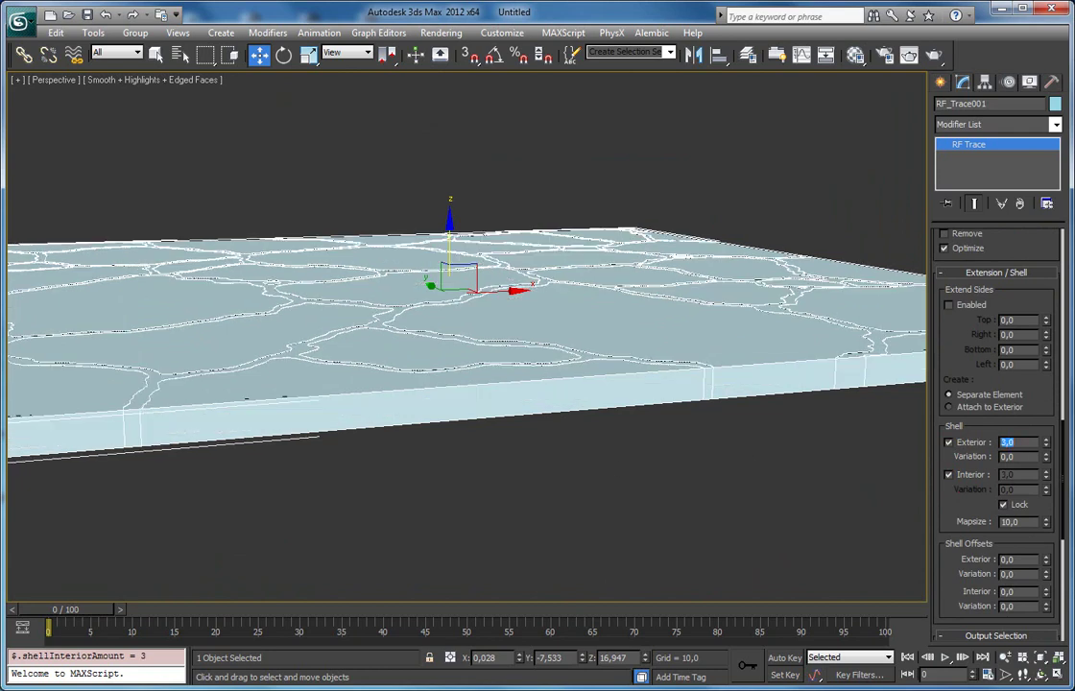
left_click_drag(550, 294, 543, 328)
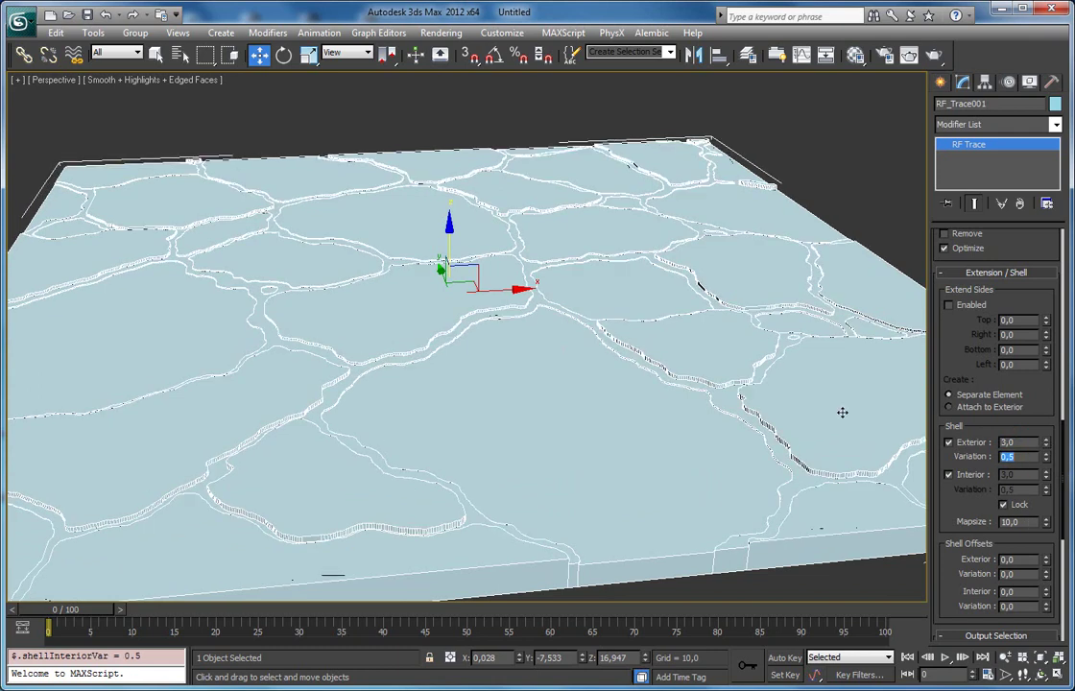
left_click_drag(688, 366, 689, 401)
key("F4")
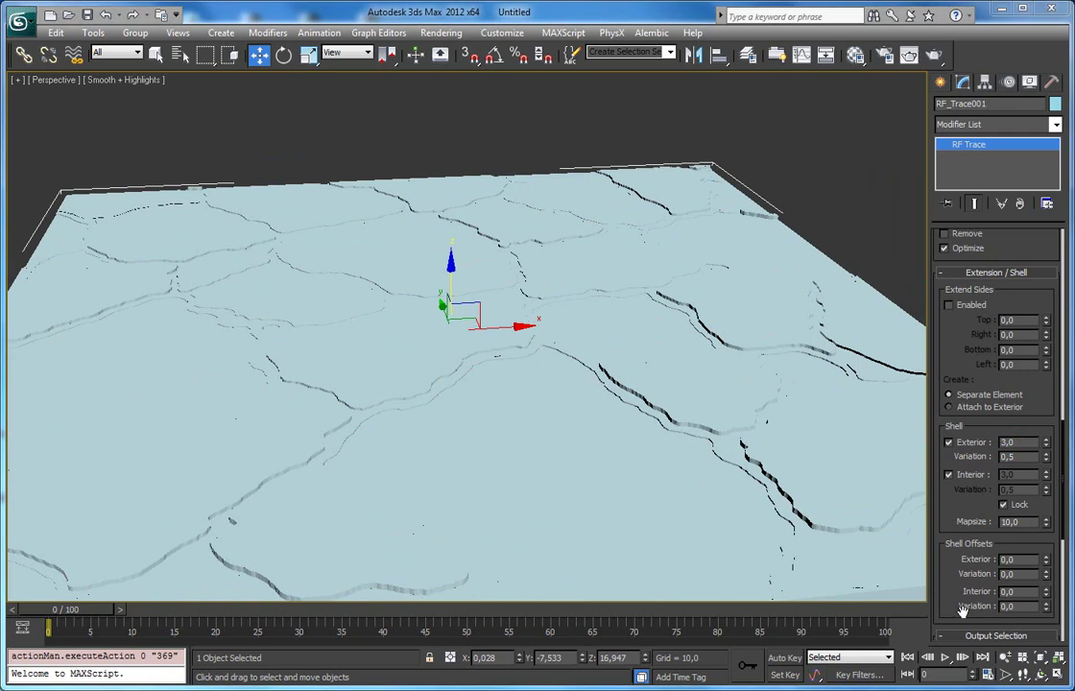
- Try an exterior shell offset of 2.0 with a variation of 2.0
scroll(998, 514, "down", 2)
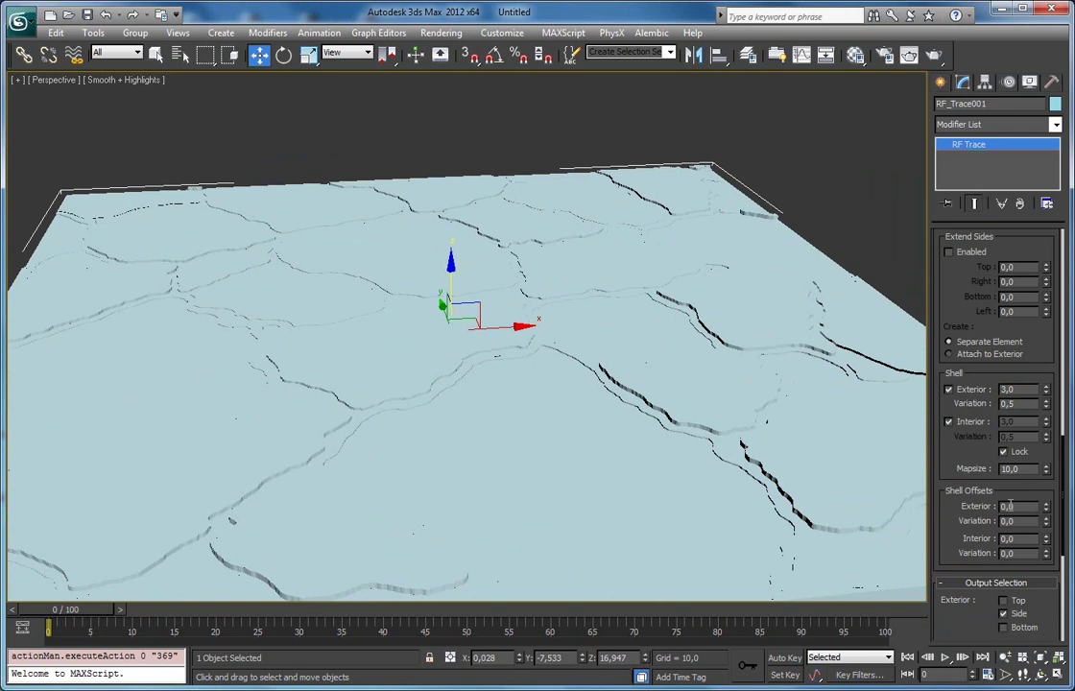
type("2")
key("Return")
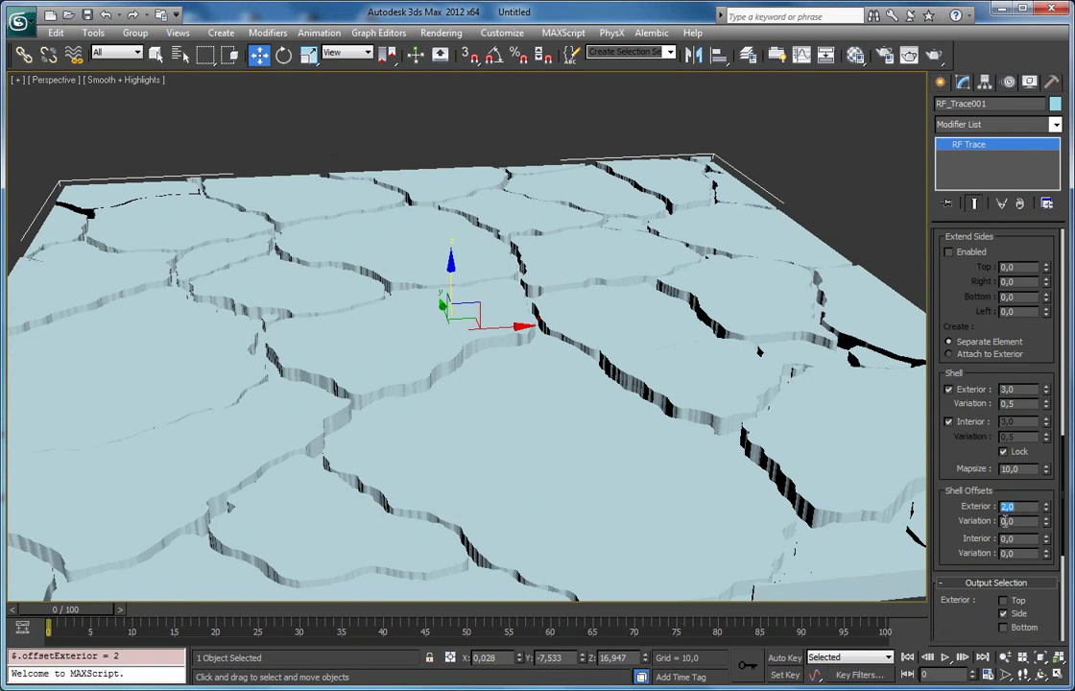
double_click(1004, 521)
- Set the exterior shell offset to 1.0 and its variation to 0.5
double_click(1003, 506)
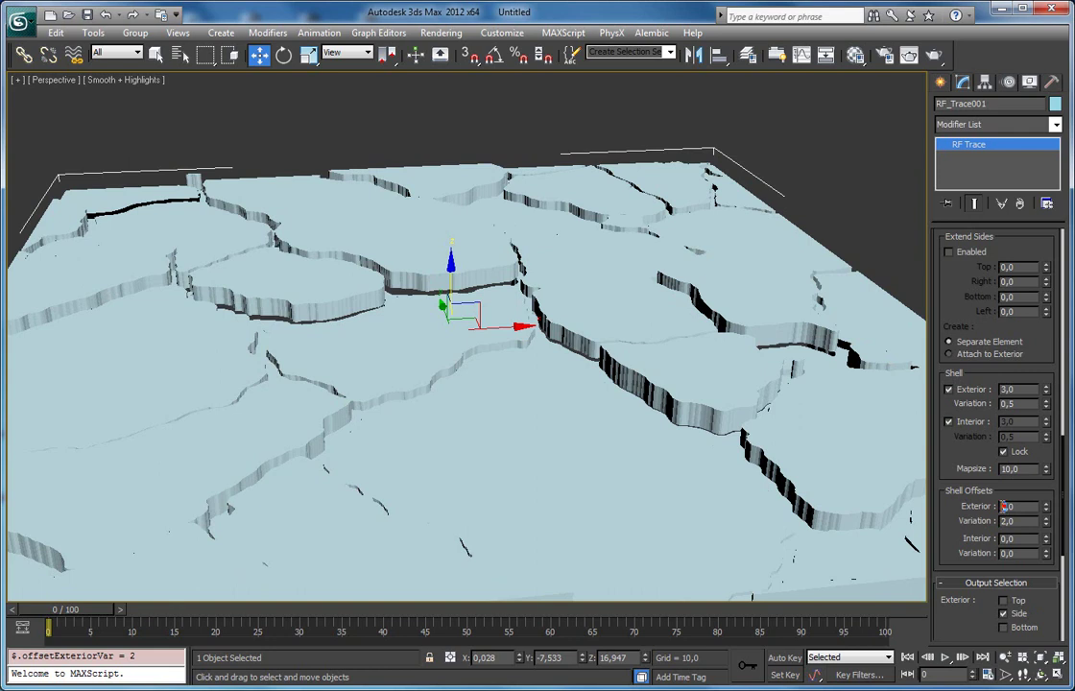
type("1")
right_click(1047, 522)
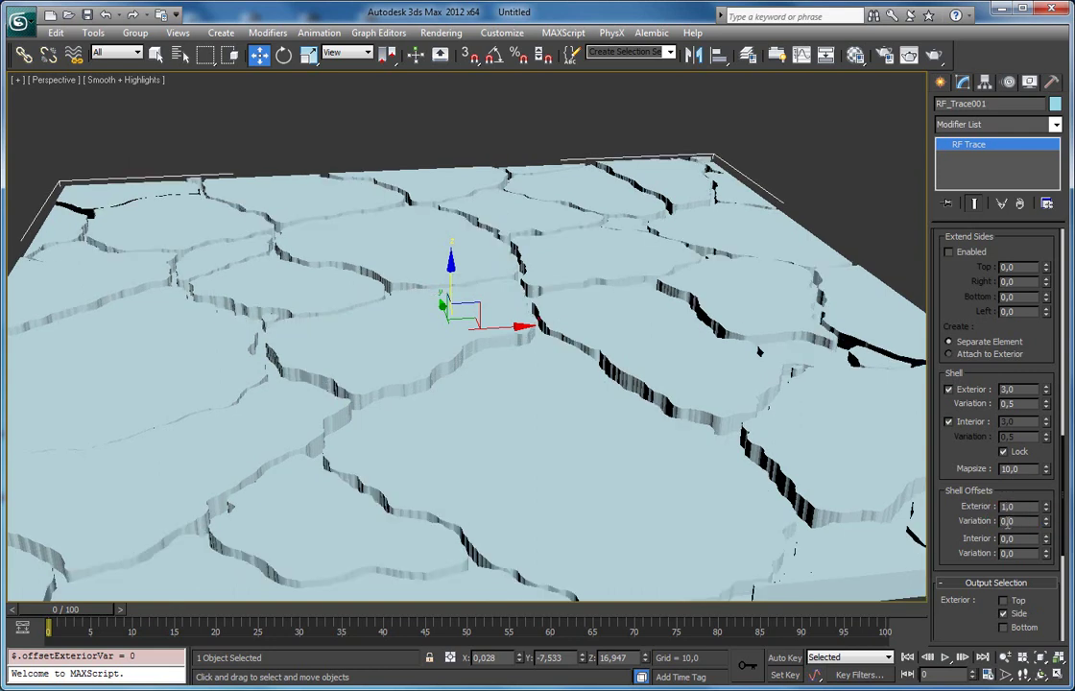
left_click_drag(1008, 521, 1034, 523)
type("5")
key("Return")
left_click_drag(712, 467, 684, 509)
left_click_drag(666, 405, 655, 425)
- Load cement_1_d.jpg as a material's diffuse bitmap, display it in the viewport and assign the material to the traced object
key("m")
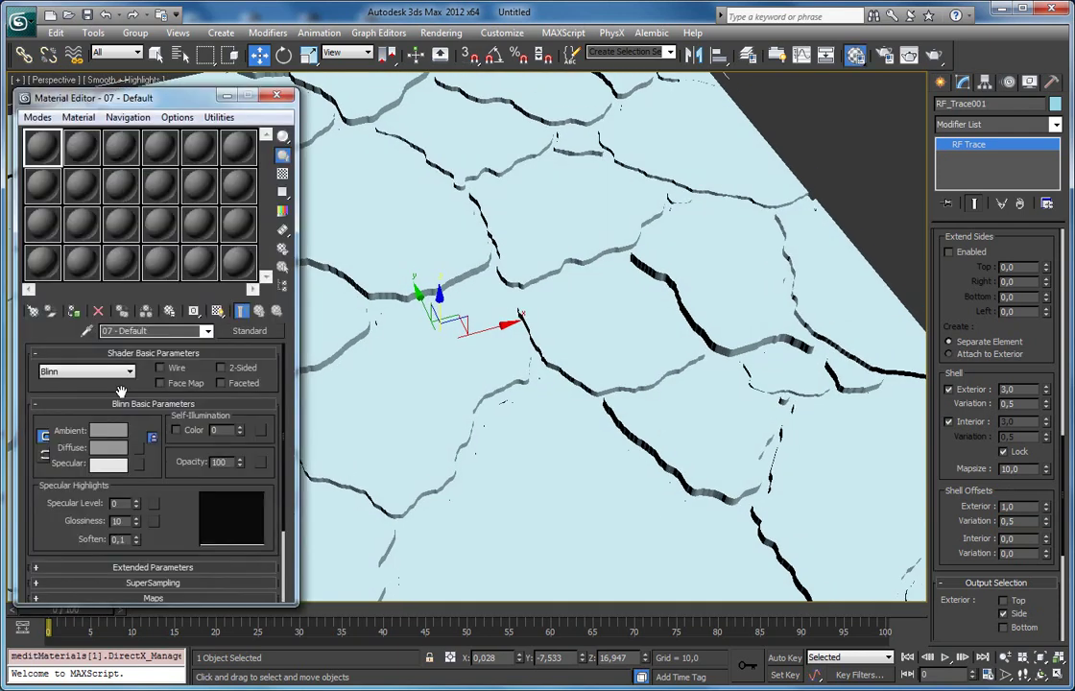
left_click(137, 448)
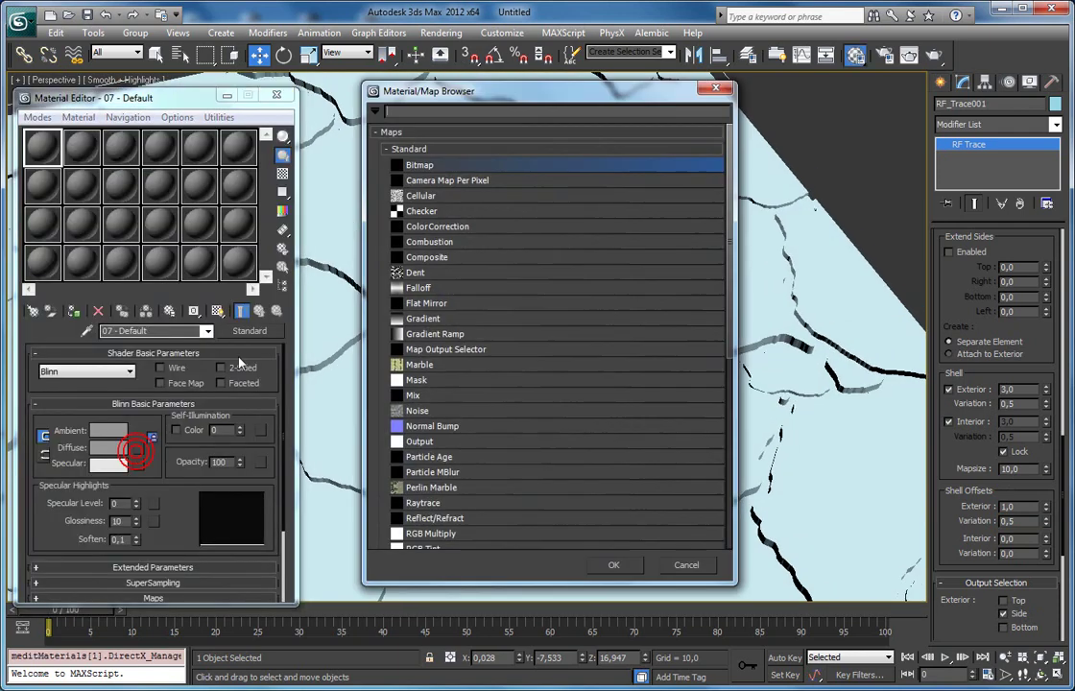
double_click(420, 166)
left_click(144, 132)
double_click(144, 132)
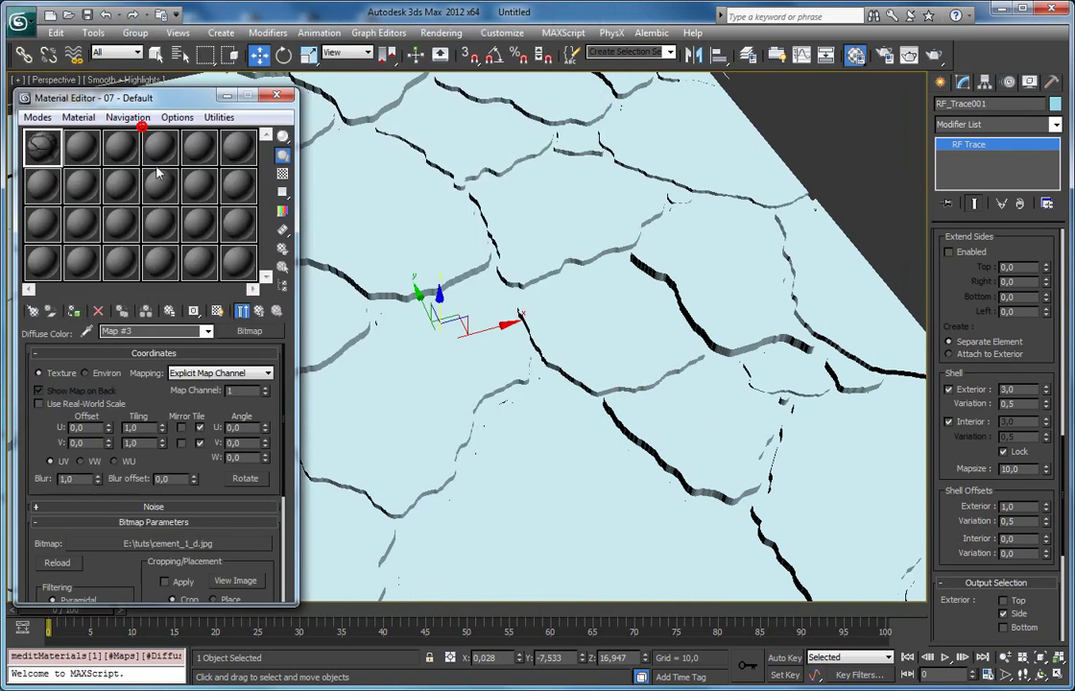
left_click(255, 311)
left_click(218, 312)
left_click(74, 311)
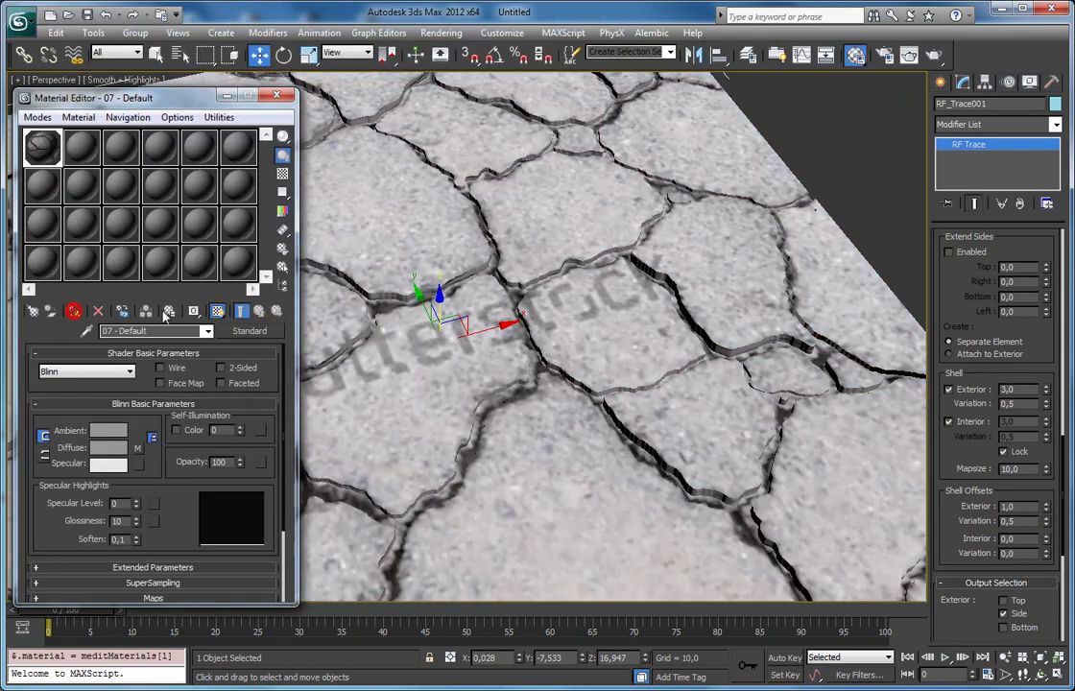
left_click(276, 95)
- Examine how the traced outlines follow the cracks of the cement texture from several angles with edged faces displayed
left_click_drag(405, 369, 363, 422)
left_click_drag(200, 377, 354, 398)
key("F4")
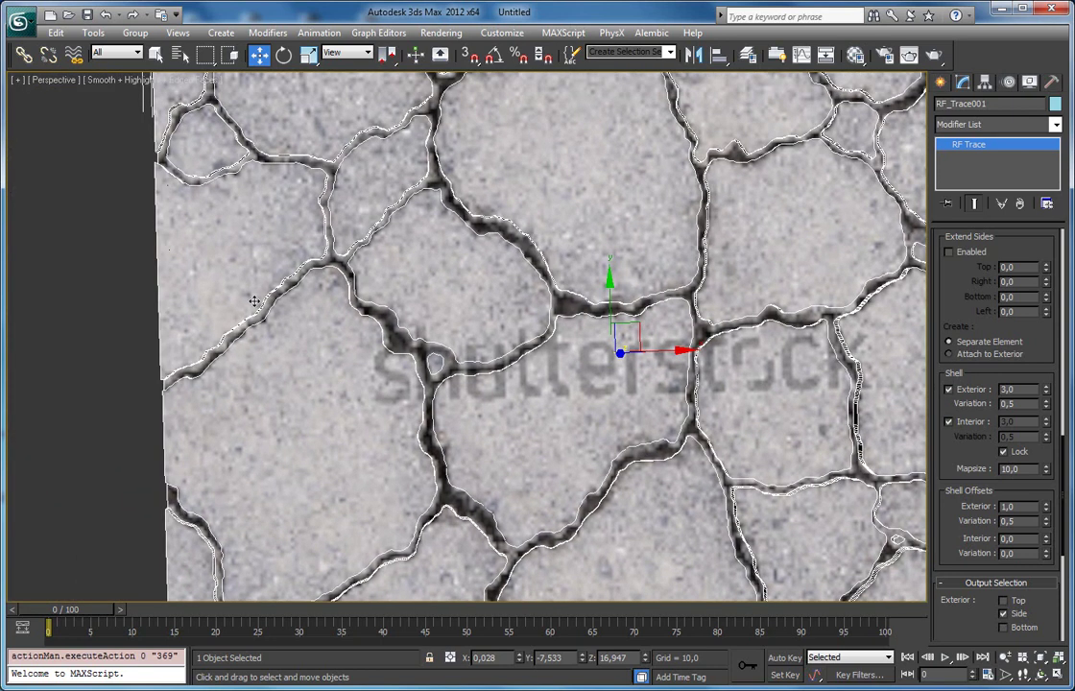
left_click_drag(426, 351, 365, 422)
scroll(364, 422, "down", 3)
left_click_drag(448, 389, 482, 309)
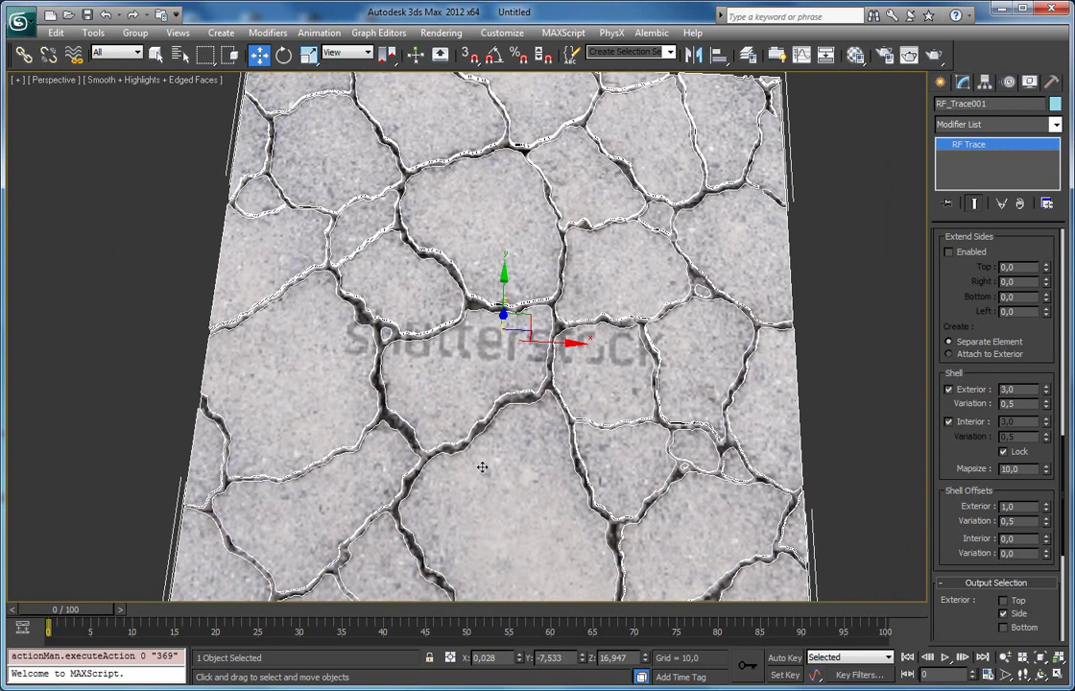
left_click_drag(486, 467, 535, 356)
key("F4")
key("F4")
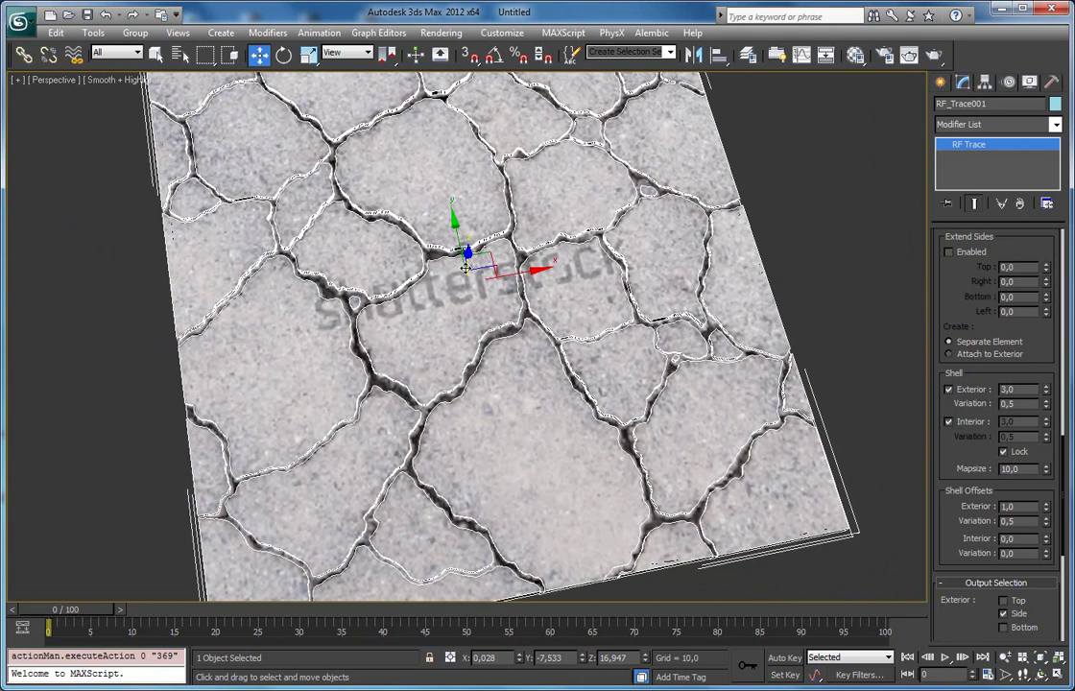
left_click_drag(444, 268, 807, 388)
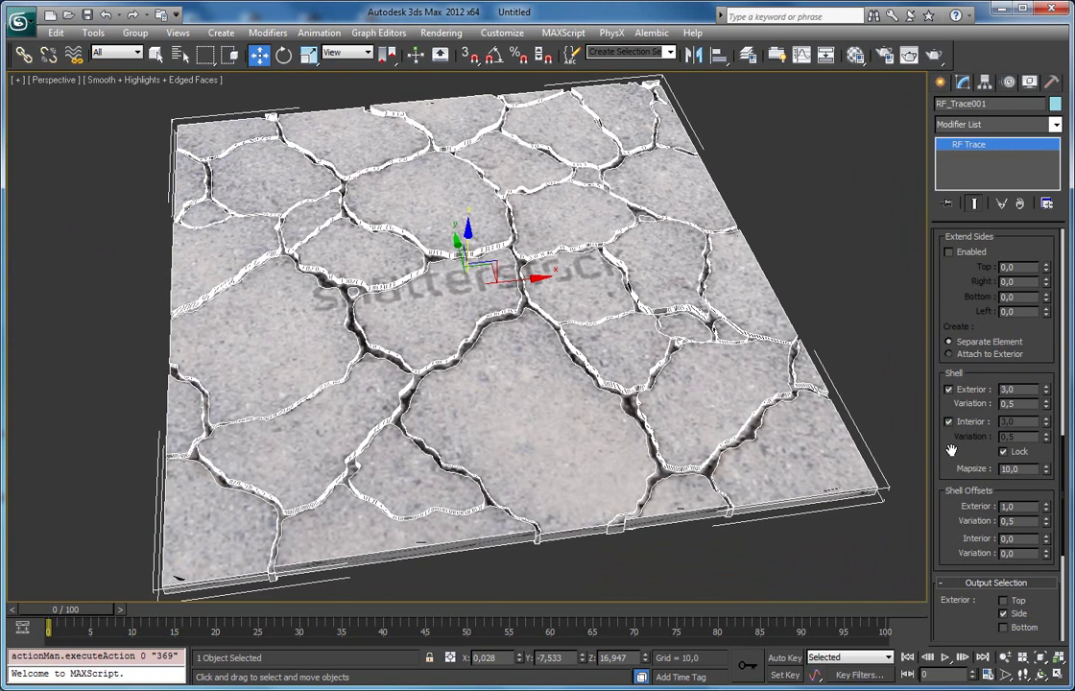
- Enable Fracture for the trace's interior and set the Fragment Size to 20
scroll(452, 343, "up", 10)
scroll(417, 286, "up", 4)
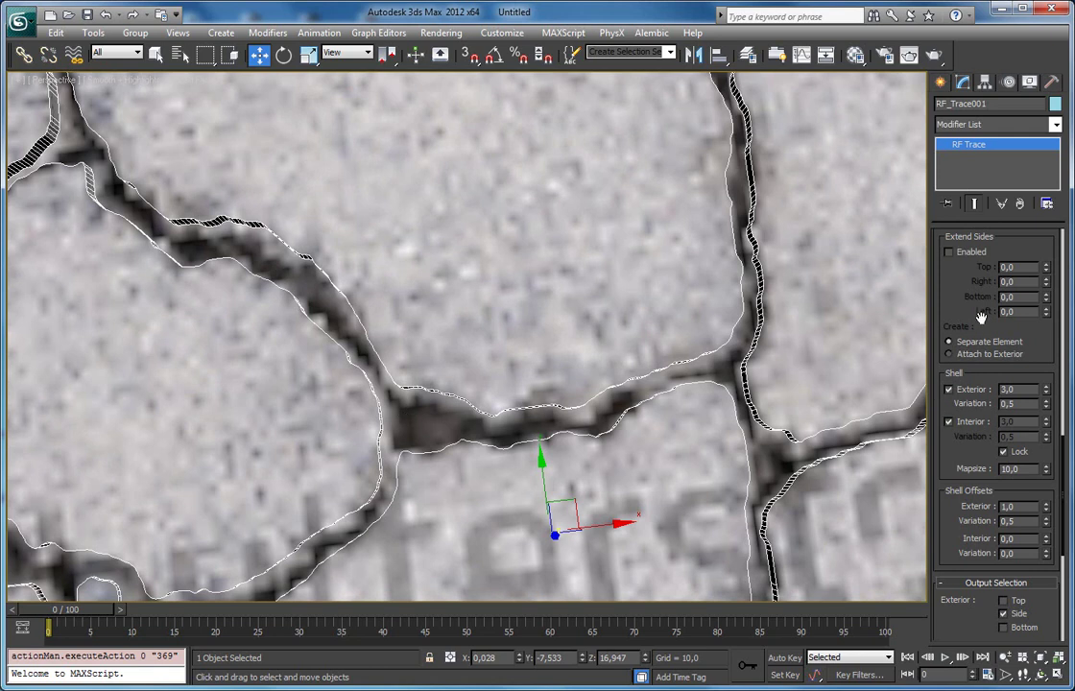
scroll(957, 291, "up", 6)
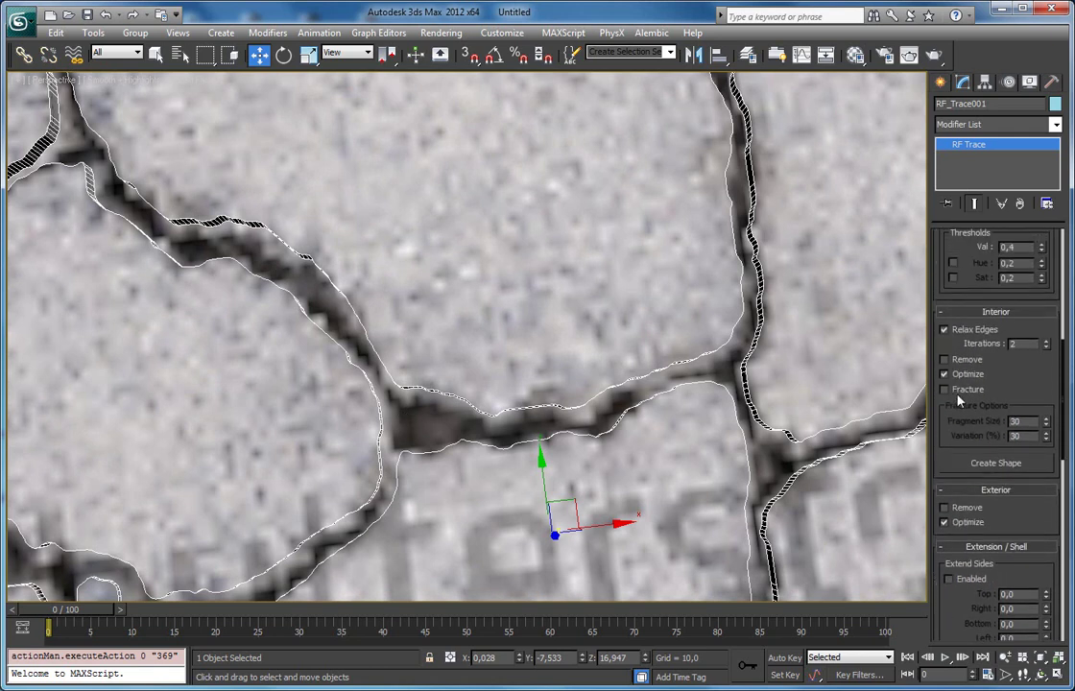
left_click(945, 392)
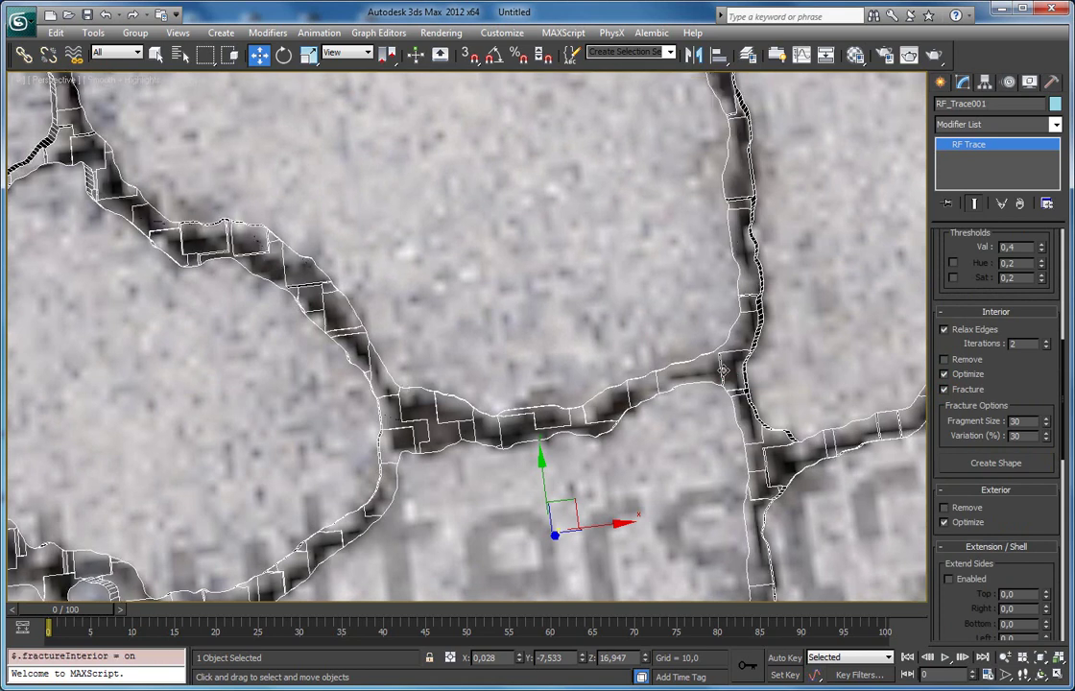
double_click(1028, 421)
type("2")
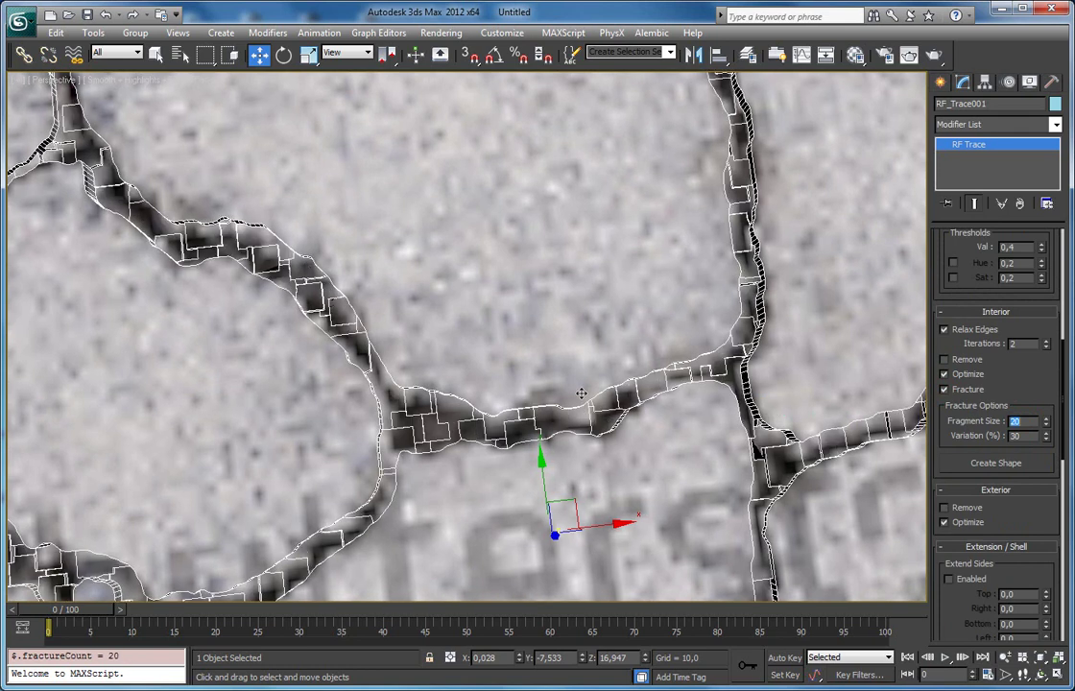
scroll(517, 391, "down", 6)
mouse_move(516, 394)
left_mouse_down()
mouse_move(512, 339)
mouse_move(527, 374)
left_mouse_up()
- Open the RayFire floater and place it beside the traced slab
left_click(940, 84)
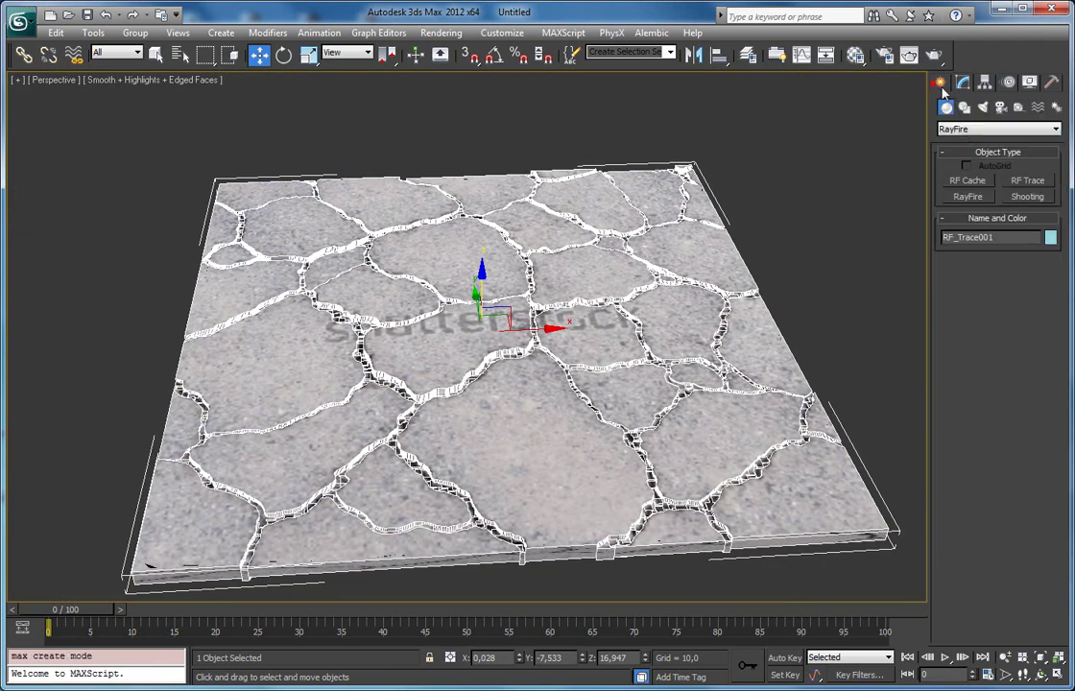
left_click(966, 134)
left_click(960, 280)
left_click(966, 198)
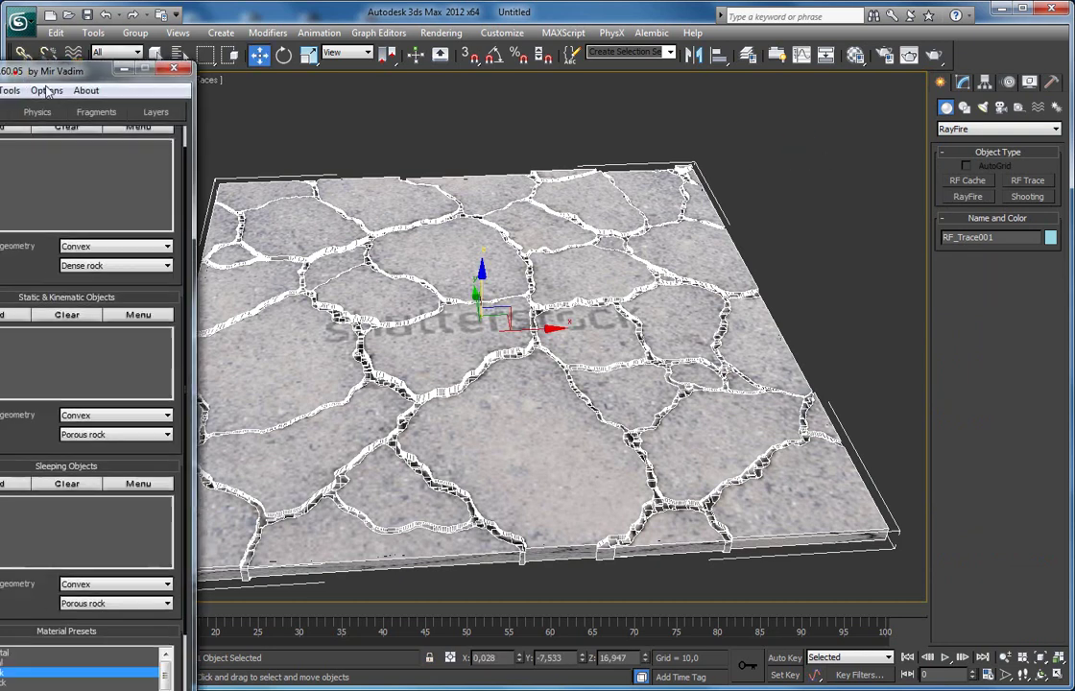
scroll(463, 173, "down", 3)
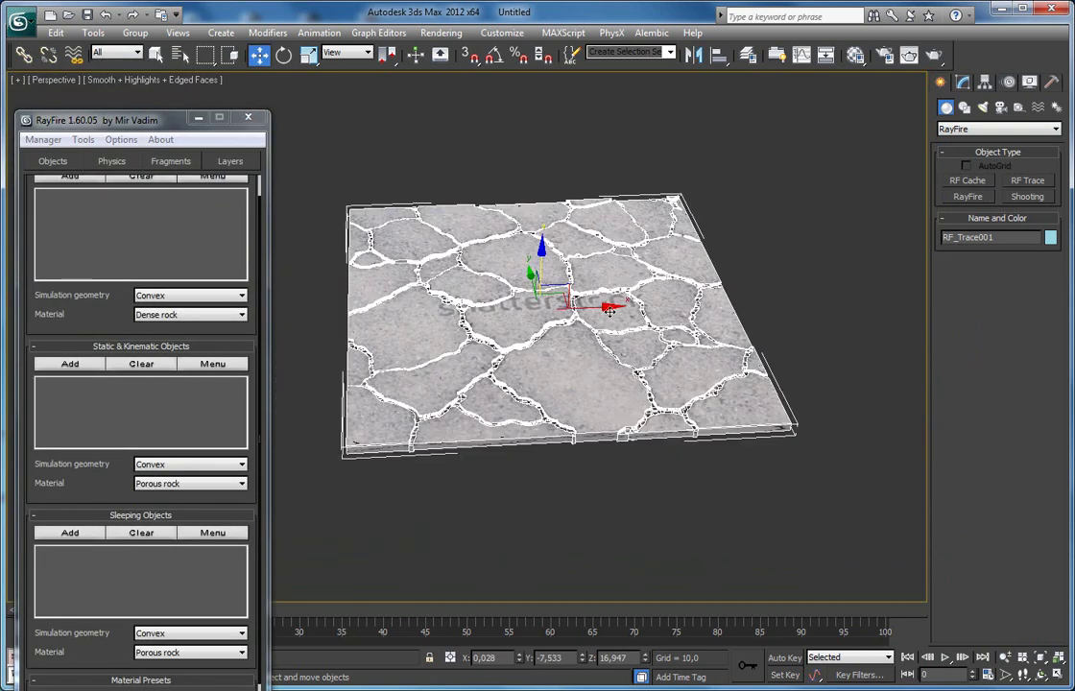
- Detach the selected RF Trace object by element into separate pieces
left_click(82, 139)
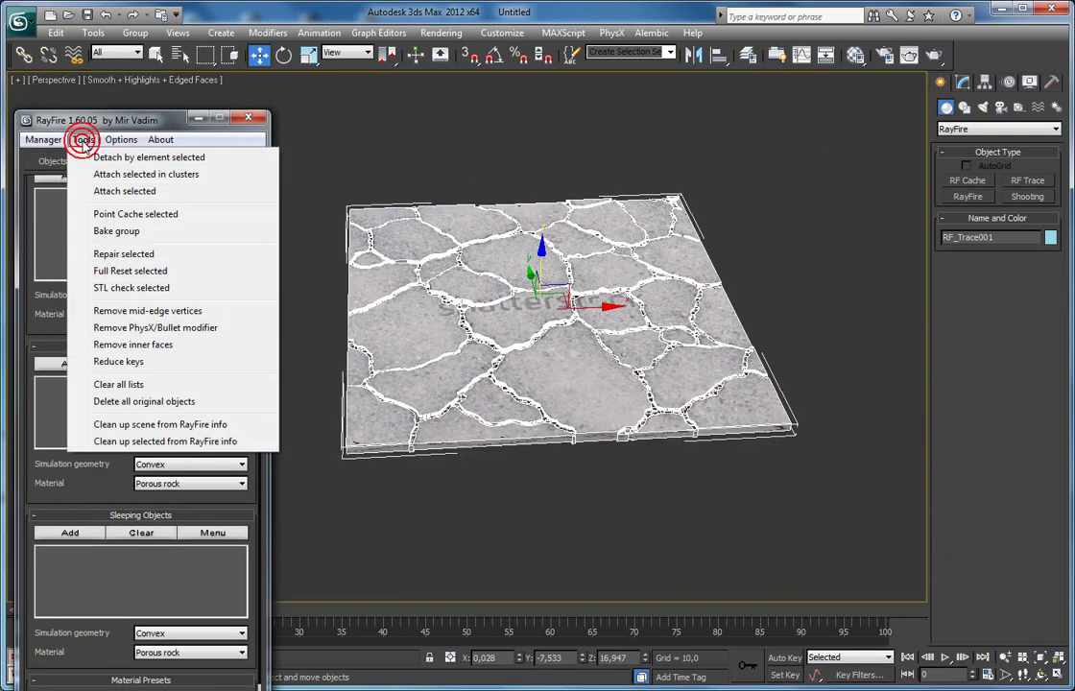
left_click(125, 158)
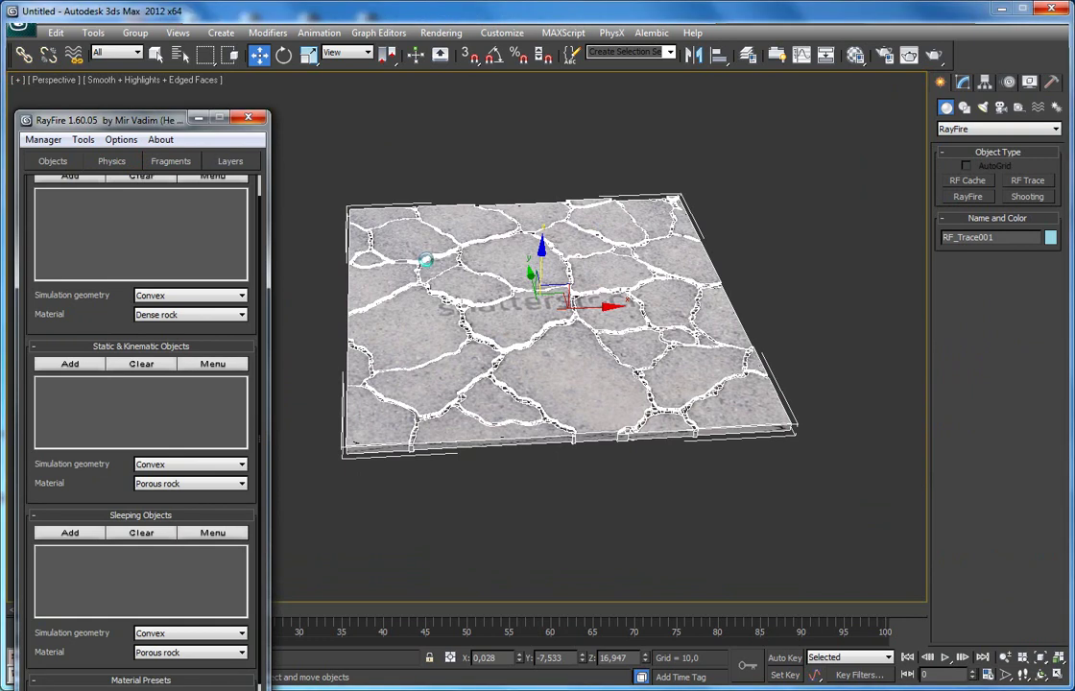
left_click_drag(587, 284, 573, 332)
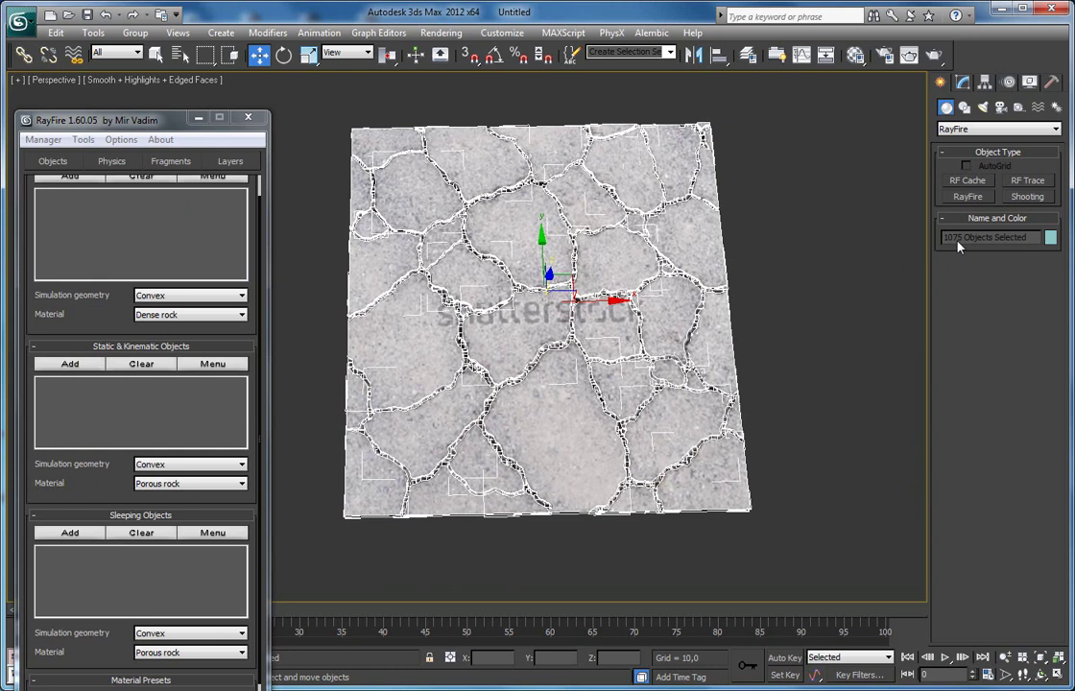
- Add all detached trace pieces to the Dynamic / Impact Objects and fit the RayFire floater on screen
scroll(75, 252, "up", 1)
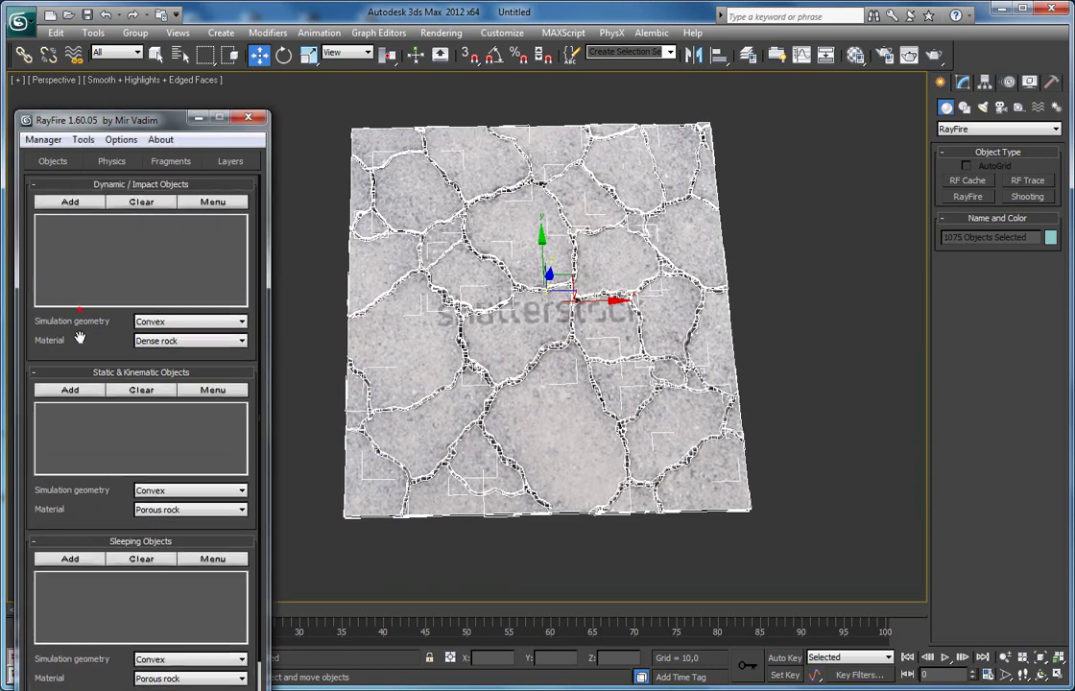
left_click(67, 203)
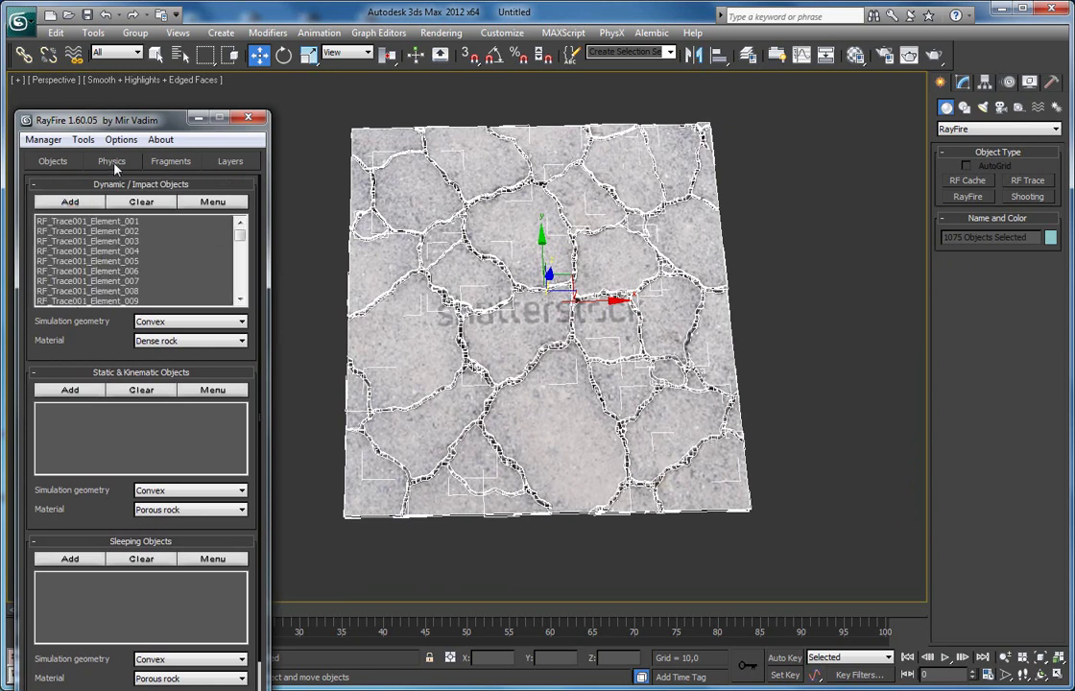
left_click_drag(114, 124, 111, 88)
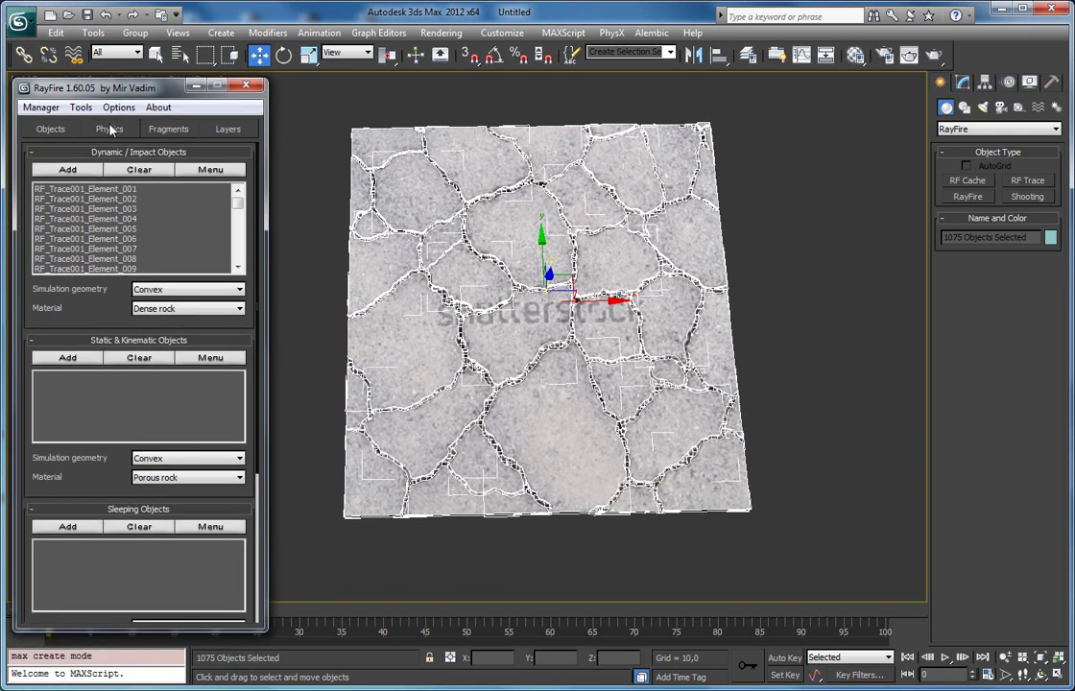
- Move all the detached pieces down about 15.6 units along Z
left_click_drag(379, 341, 389, 248)
key("g")
left_click_drag(502, 307, 534, 346)
left_click_drag(534, 345, 530, 315)
scroll(530, 315, "up", 3)
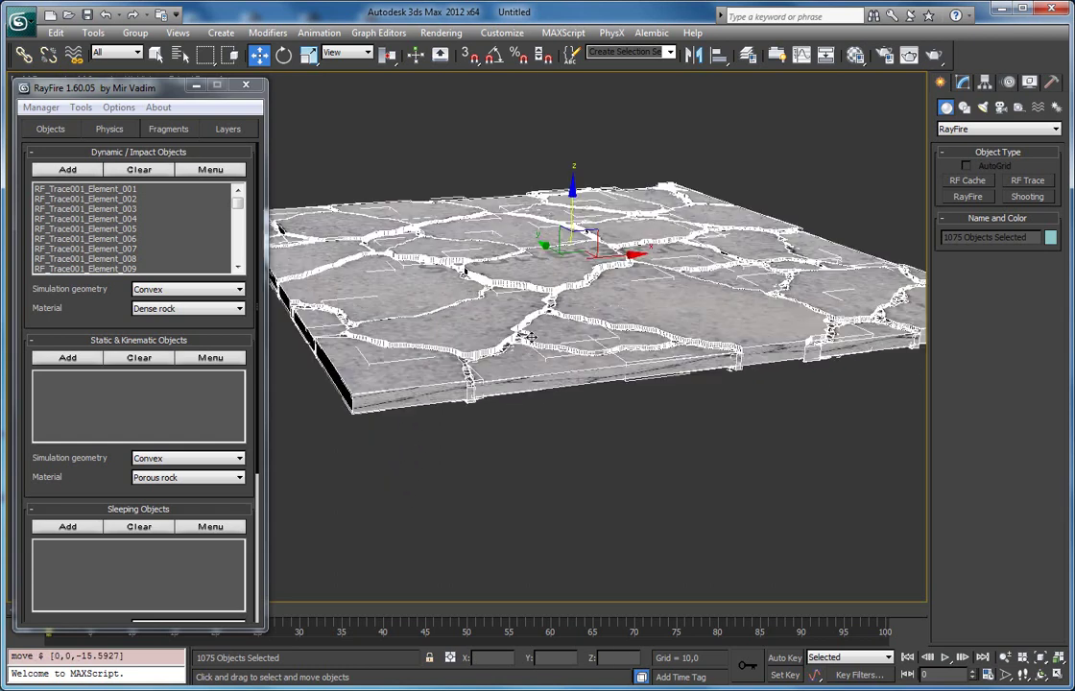
mouse_move(528, 360)
left_mouse_down()
mouse_move(531, 341)
mouse_move(530, 351)
left_mouse_up()
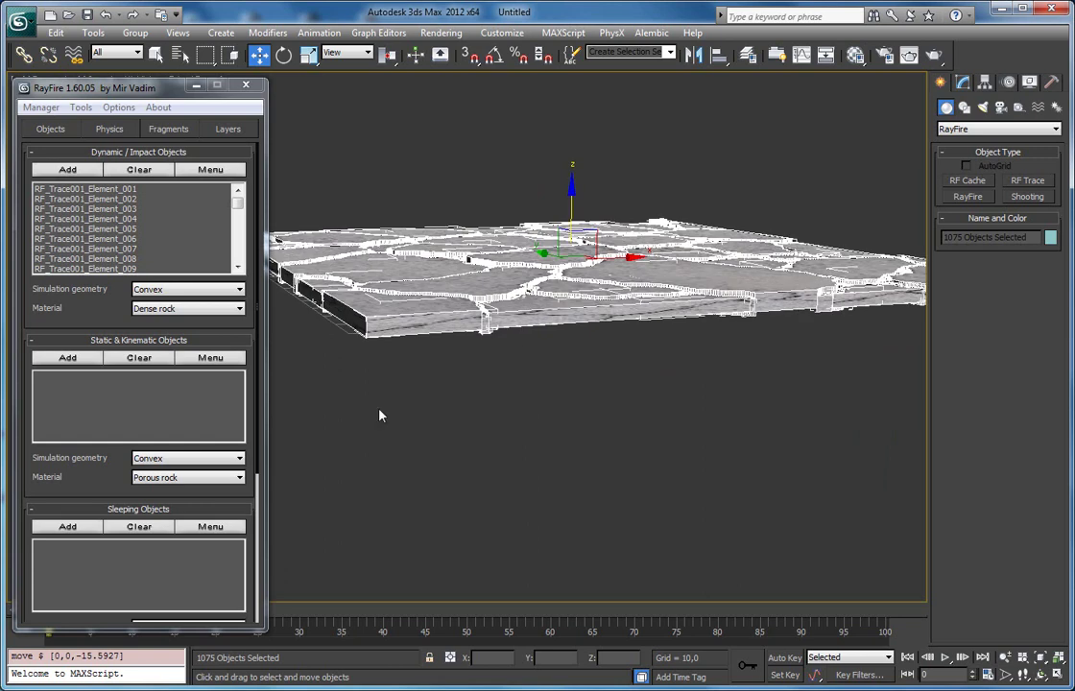
- Turn on Home grid as ground in the RayFire physics simulation properties
left_click(97, 475)
left_click(106, 130)
scroll(92, 242, "down", 5)
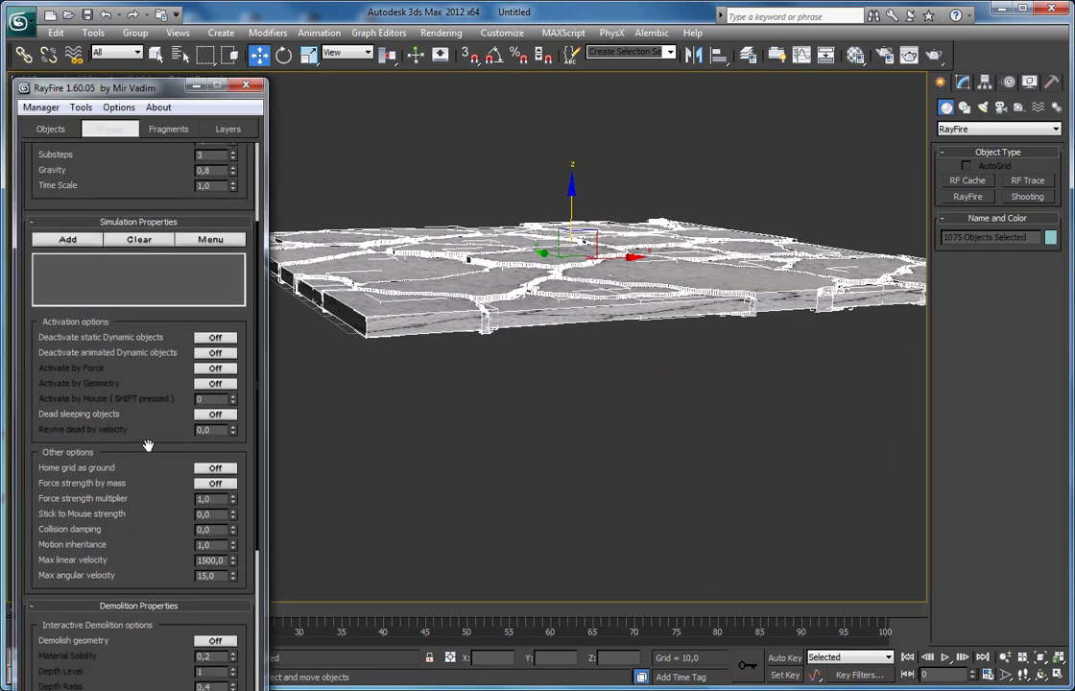
left_click(215, 468)
- Turn on Deactivate static Dynamic objects and Activate by Force in the activation options
scroll(96, 410, "up", 4)
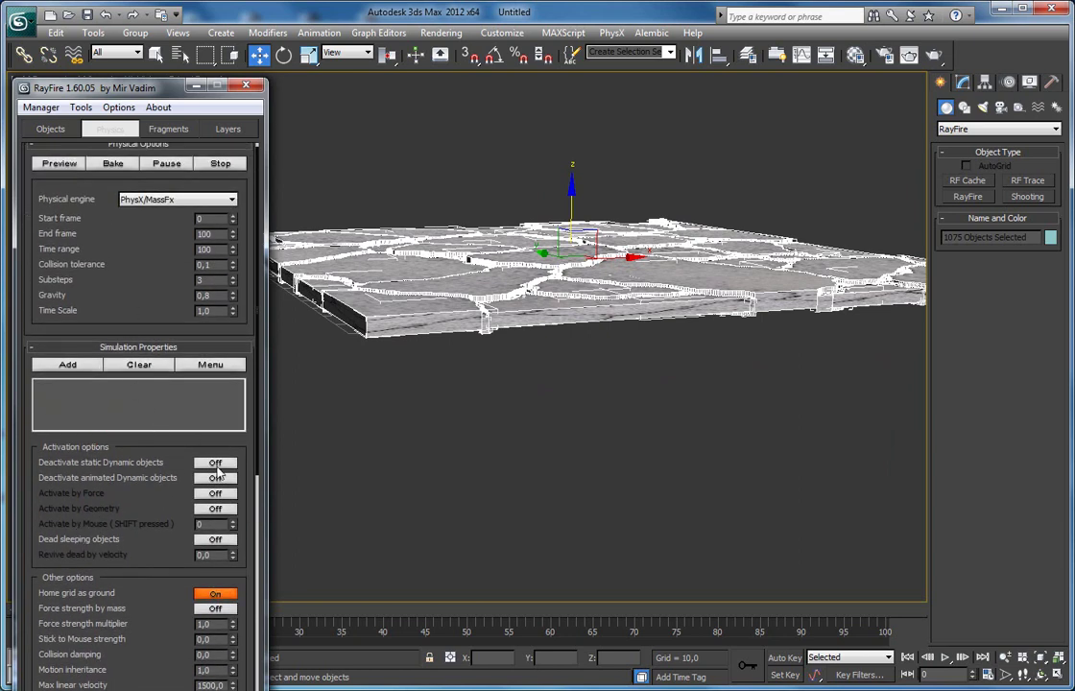
left_click(215, 463)
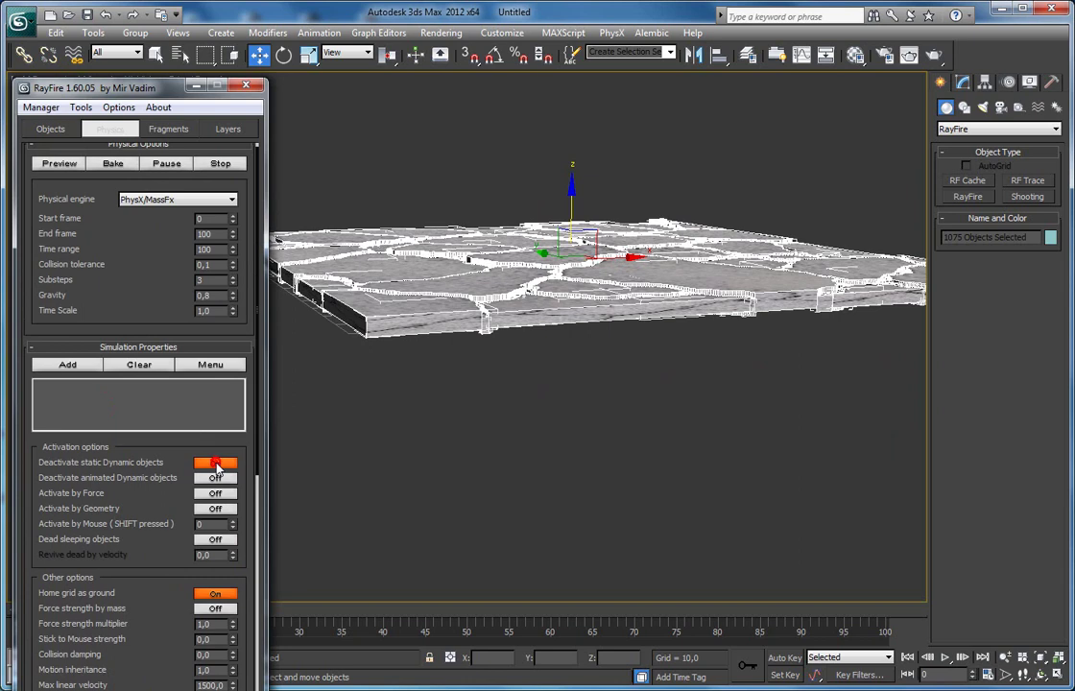
left_click(215, 493)
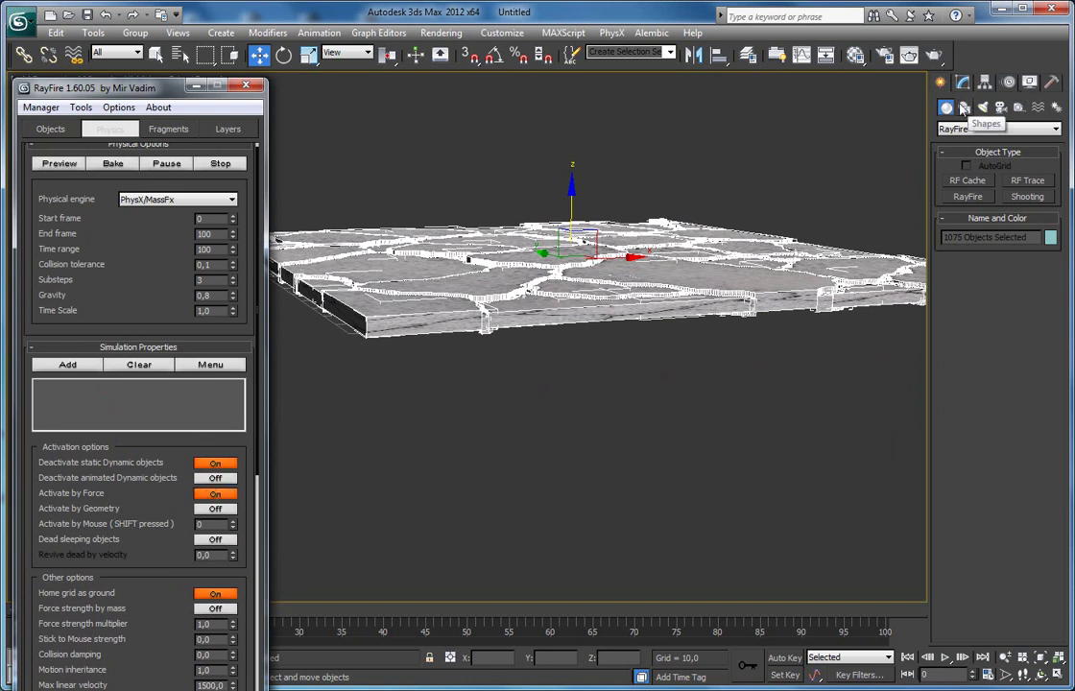
- Create a RayFire RF Bomb helper near the centre of the cracked slab
left_click(1020, 107)
left_click(1008, 129)
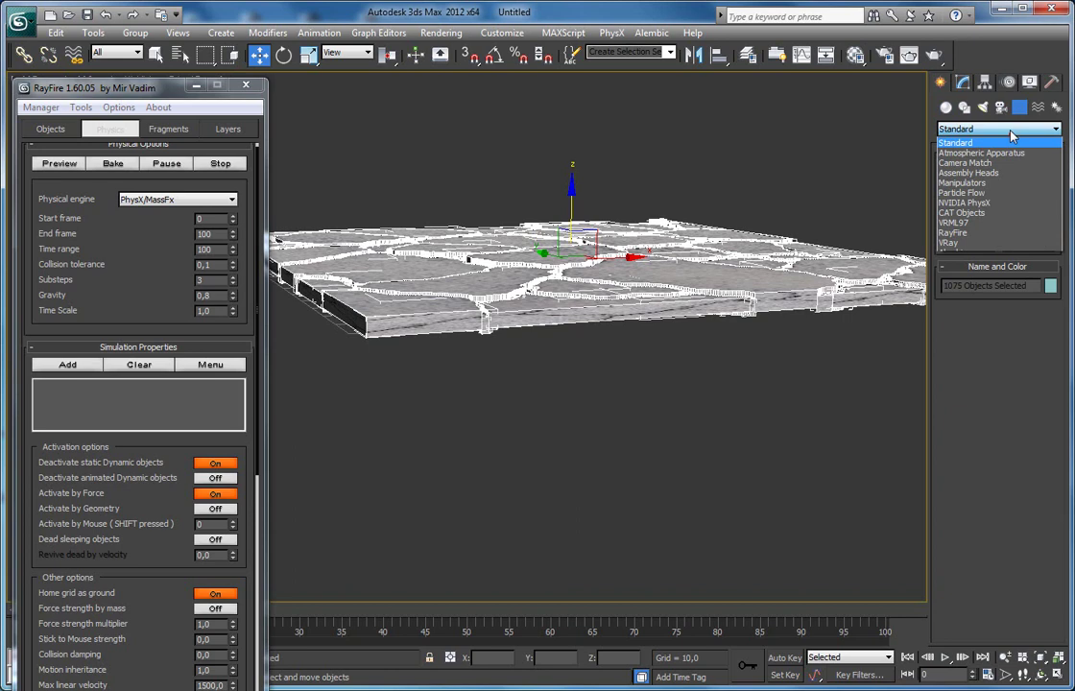
left_click(955, 232)
left_click(968, 181)
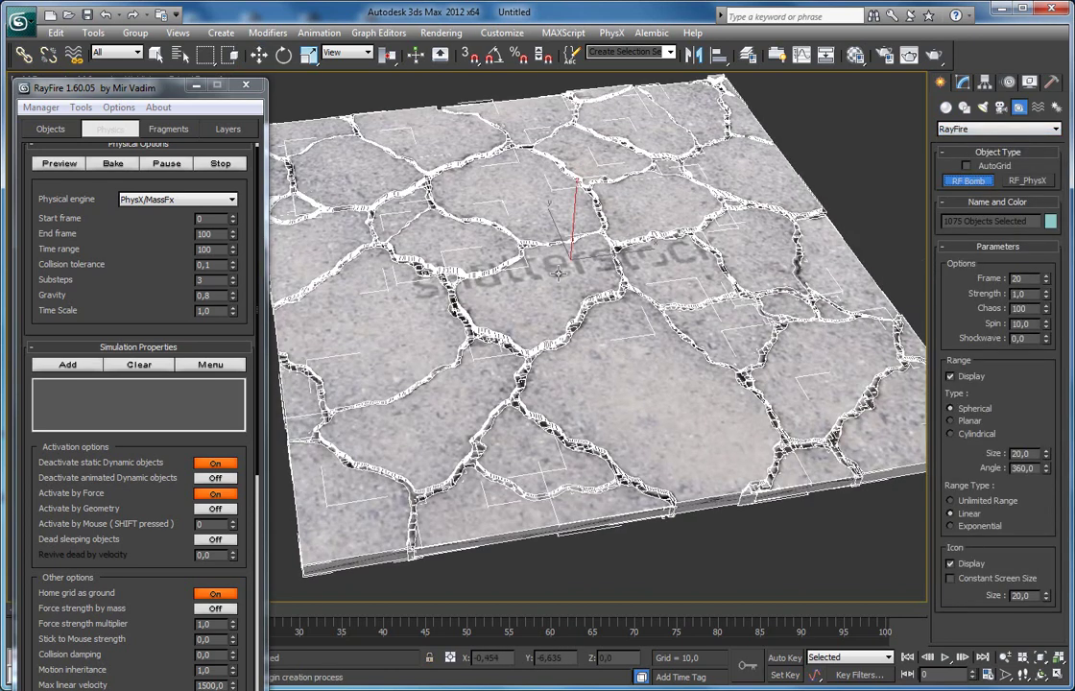
left_click_drag(551, 248, 648, 428)
left_click_drag(618, 358, 591, 323)
- Move the bomb about 19.3 units down, below the slab, and set its range size to about 60.4
left_click(259, 54)
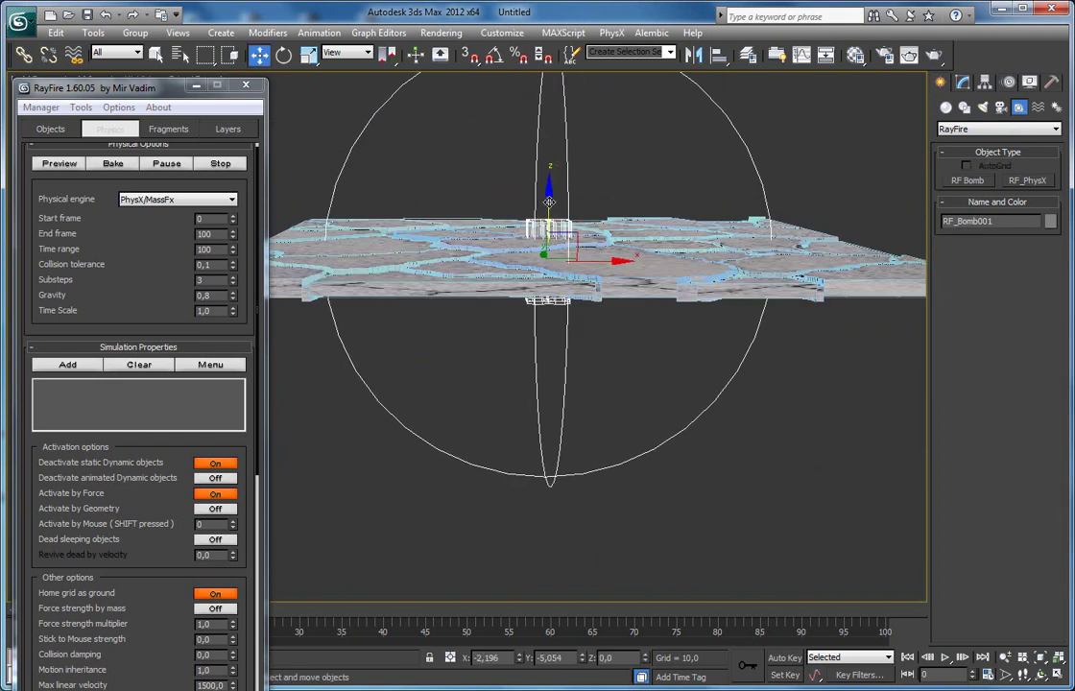
left_click_drag(547, 206, 547, 271)
left_click(961, 82)
left_click_drag(1045, 447, 1045, 426)
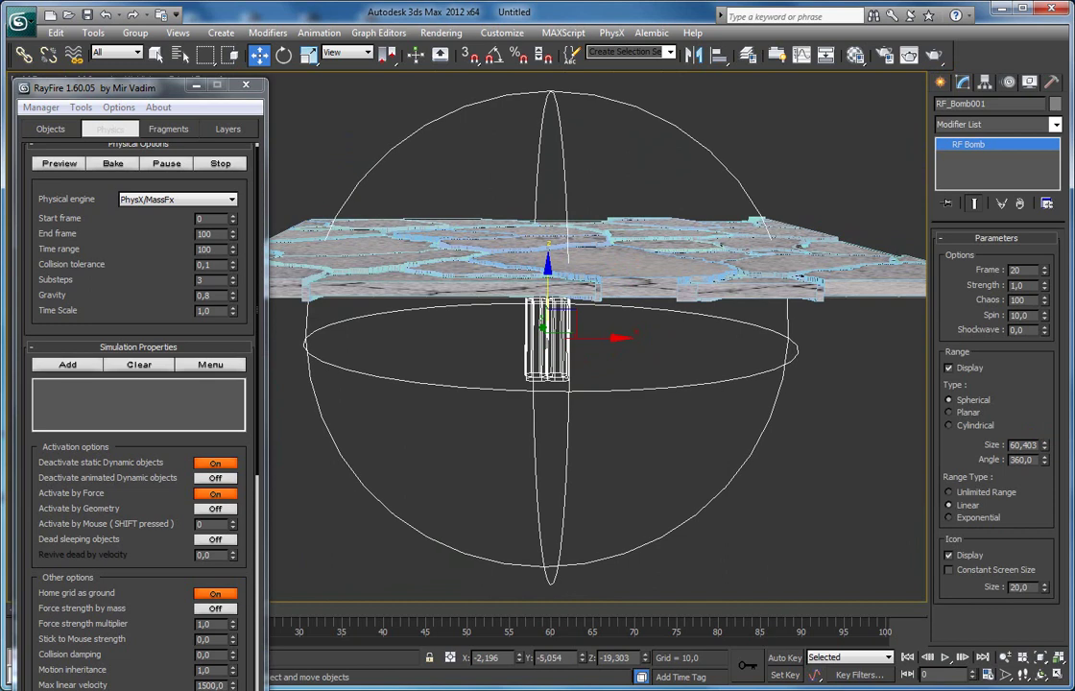
- Add the bomb to the RayFire Simulation Properties list and set its detonation frame to 5
left_click(67, 365)
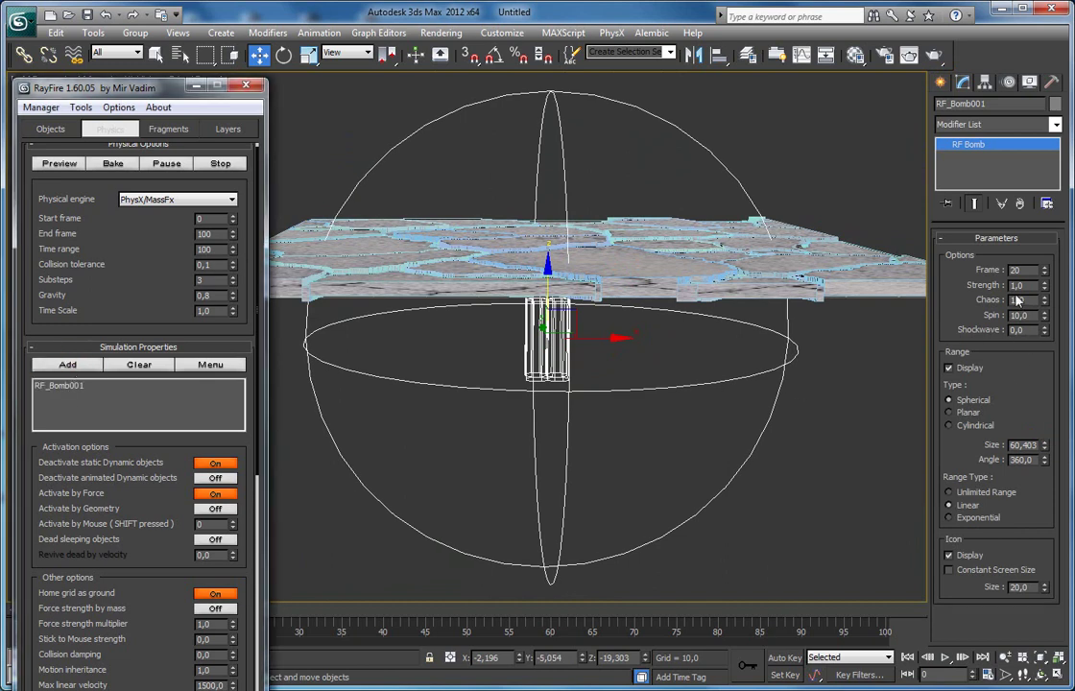
left_click_drag(1025, 271, 979, 286)
type("5")
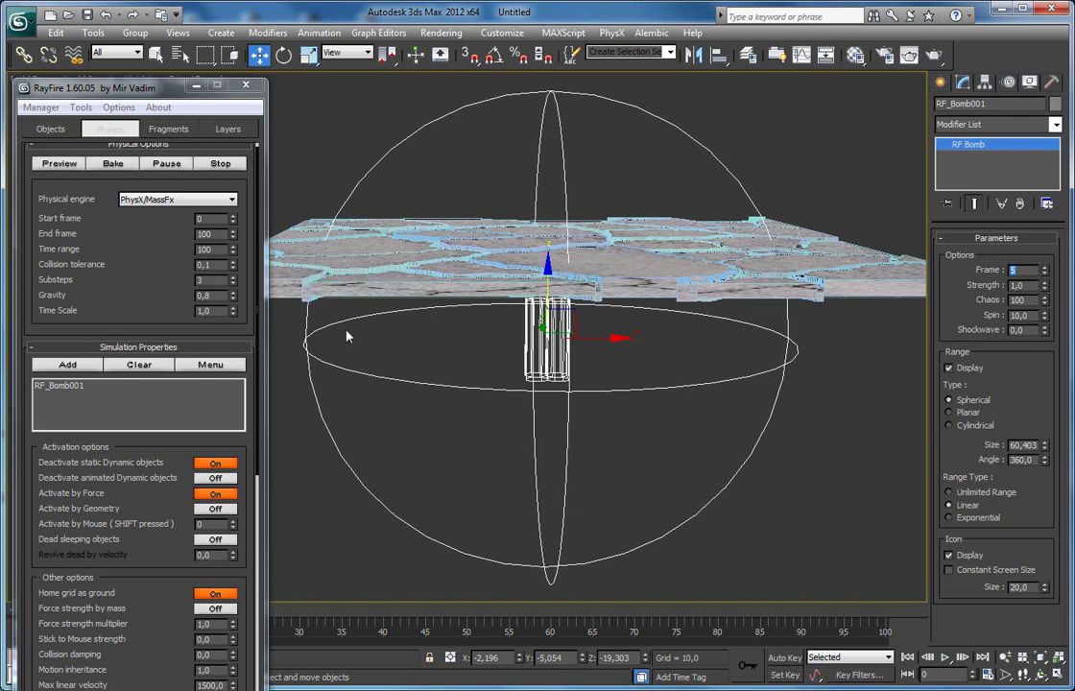
- Preview the explosion simulation on the whole slab and cancel the preview
left_click_drag(417, 343, 496, 384)
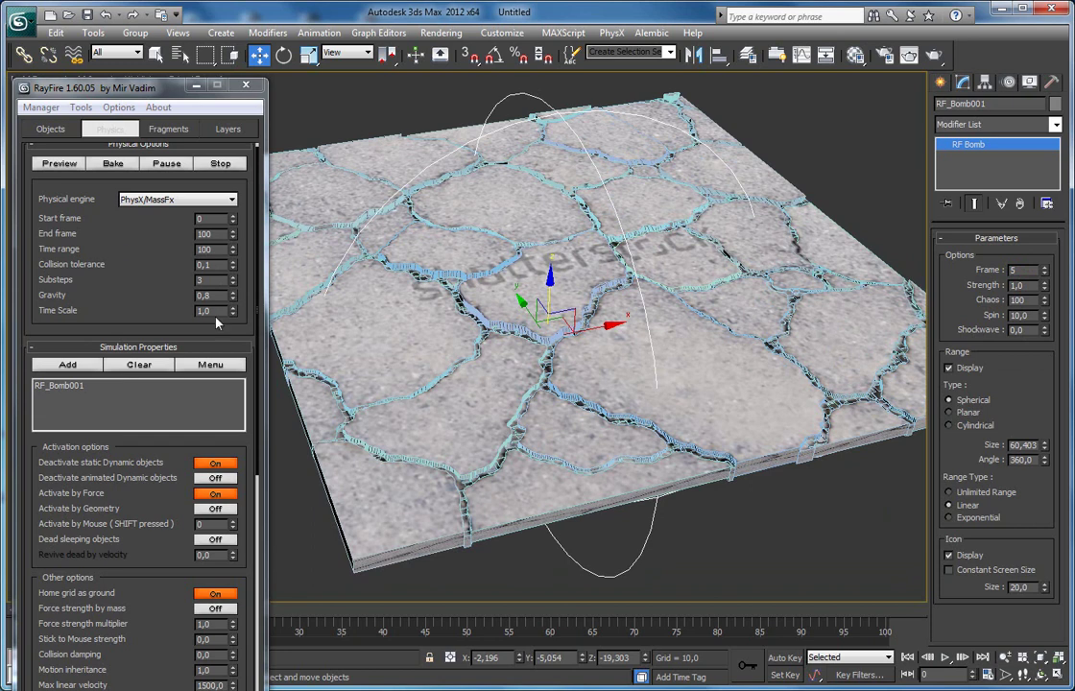
left_click(59, 165)
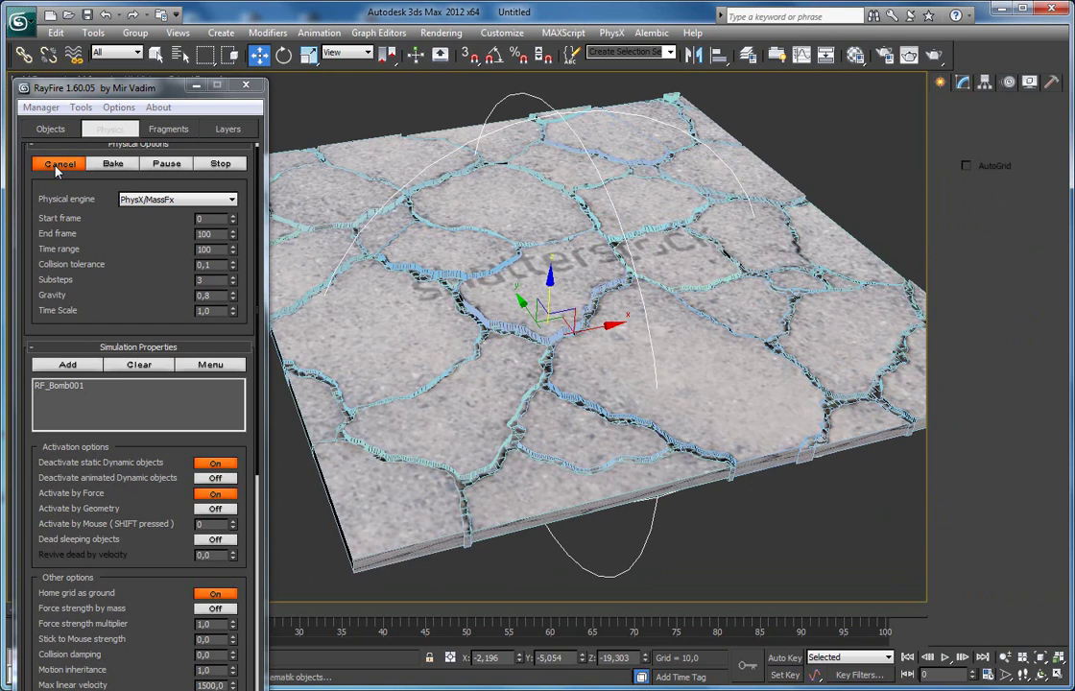
left_click(58, 168)
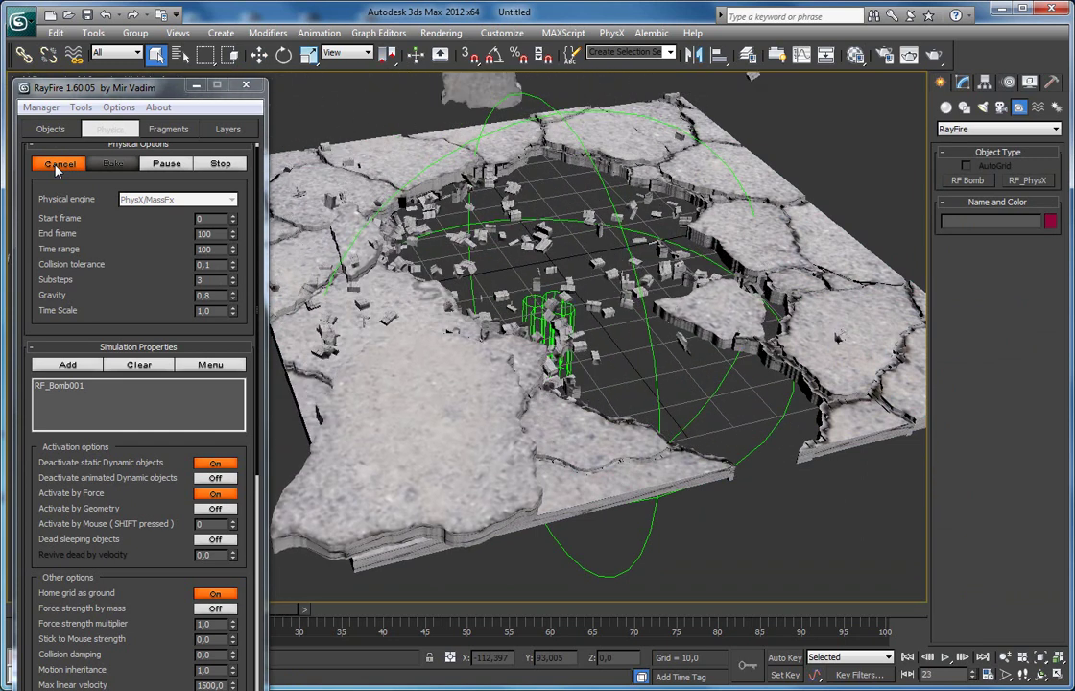
left_click(56, 168)
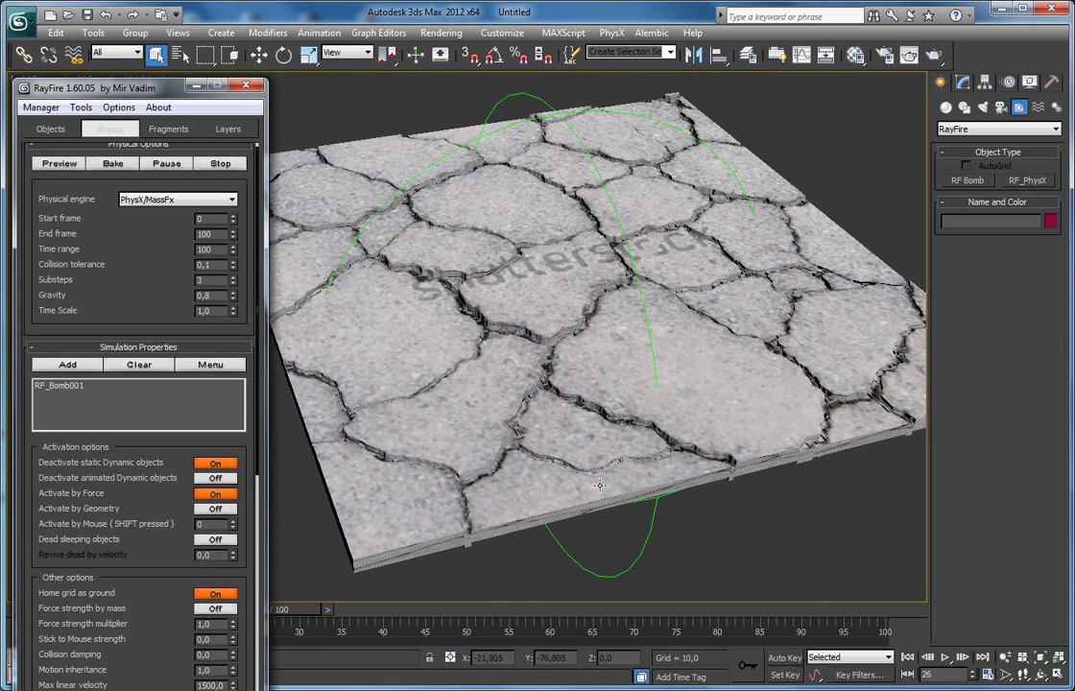
- Select the RF Bomb beneath the slab and set its strength to 2
left_click_drag(526, 424, 527, 365)
left_click(530, 362)
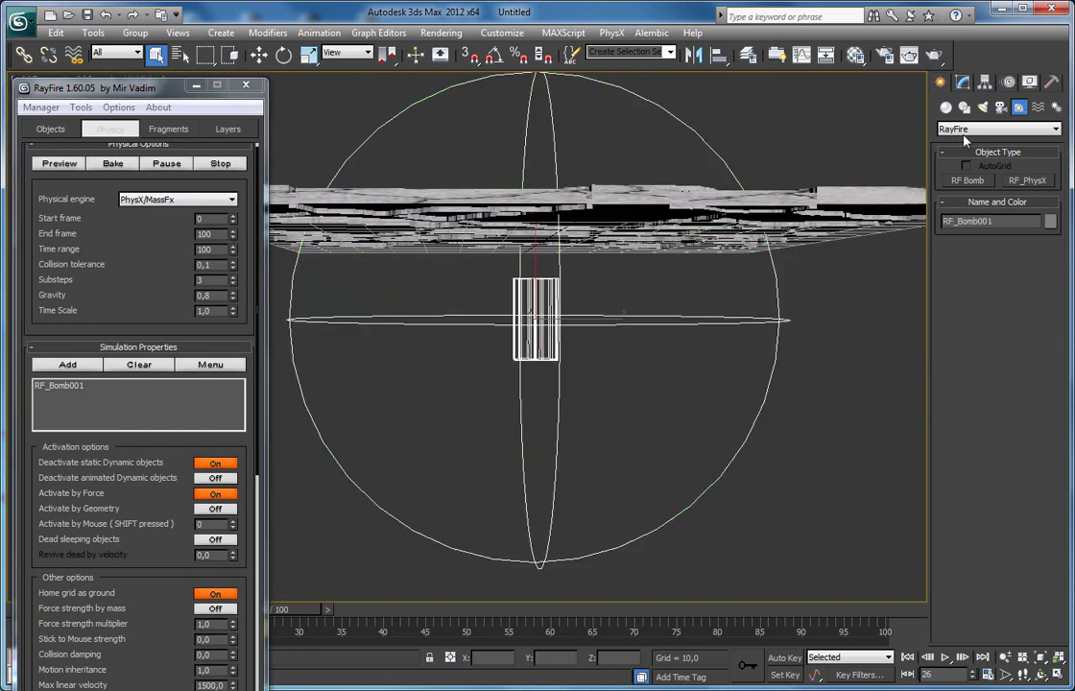
left_click(963, 83)
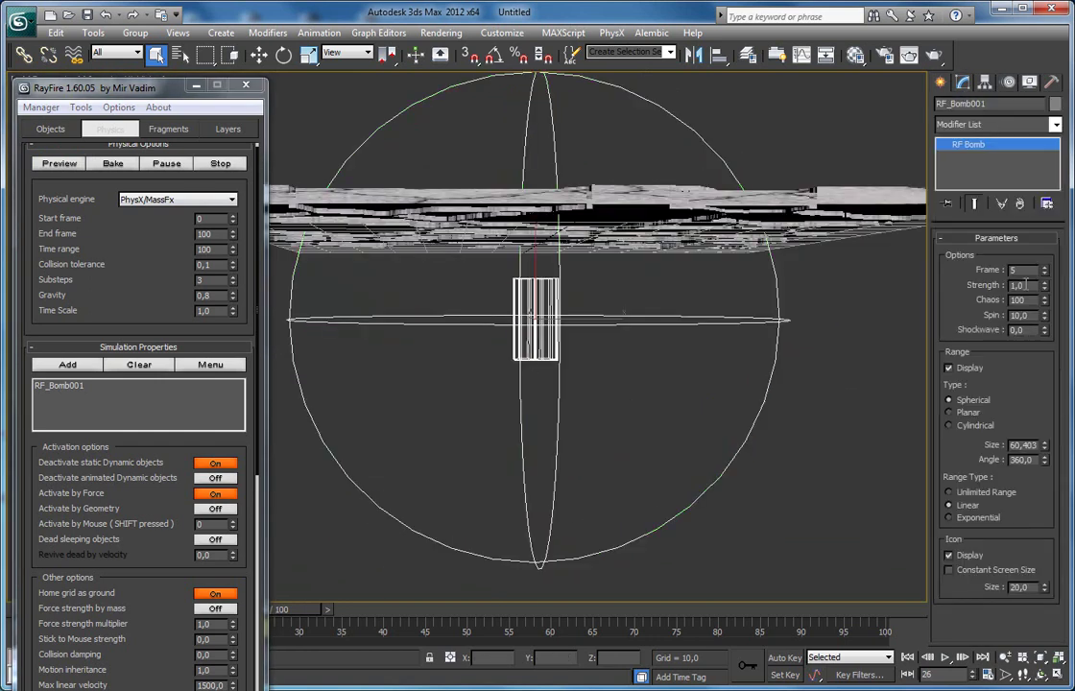
left_click_drag(1035, 286, 945, 289)
type("2")
key("Return")
- Set the physics collision tolerance to 1.0 and bake the explosion simulation
left_click_drag(503, 192, 571, 315)
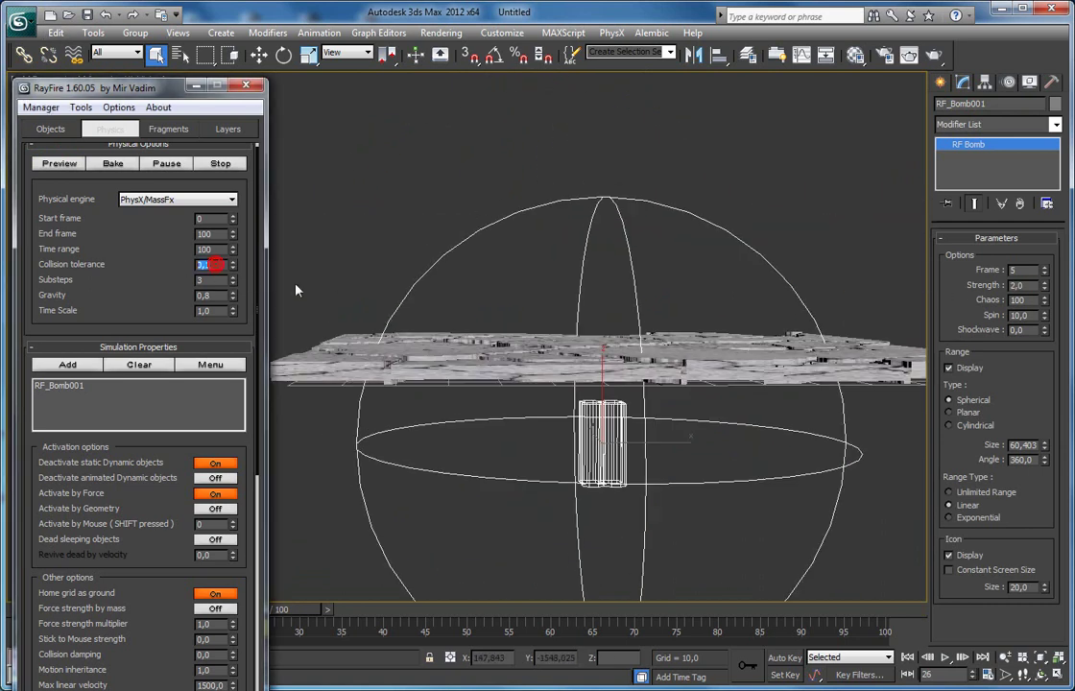
scroll(422, 290, "down", 3)
left_click_drag(423, 290, 499, 307)
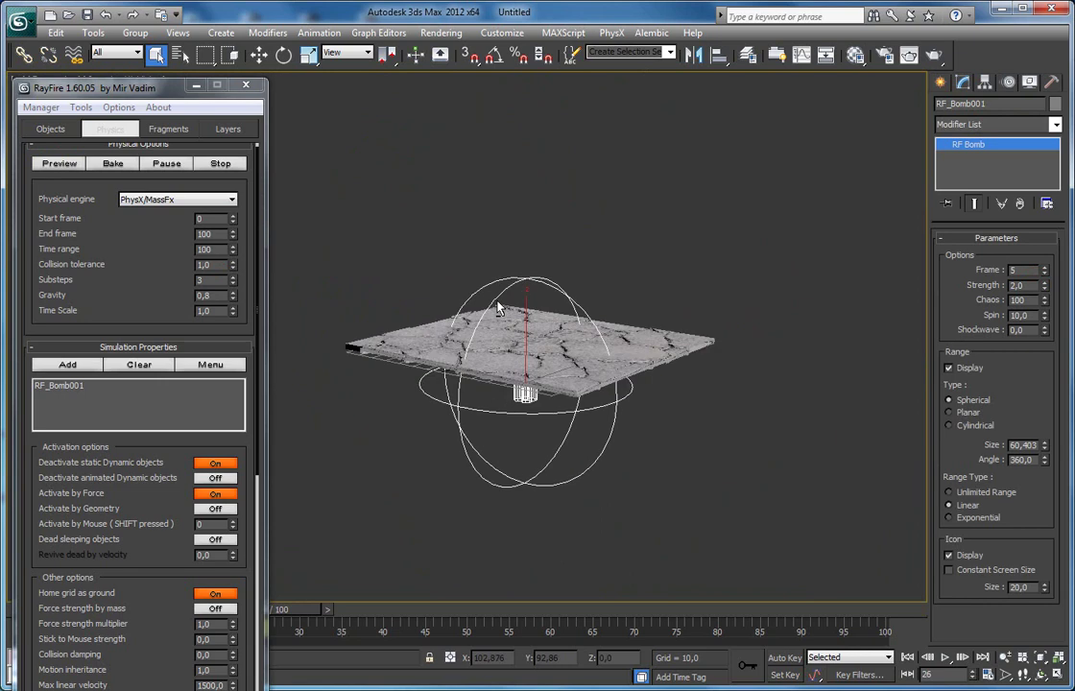
left_click(113, 163)
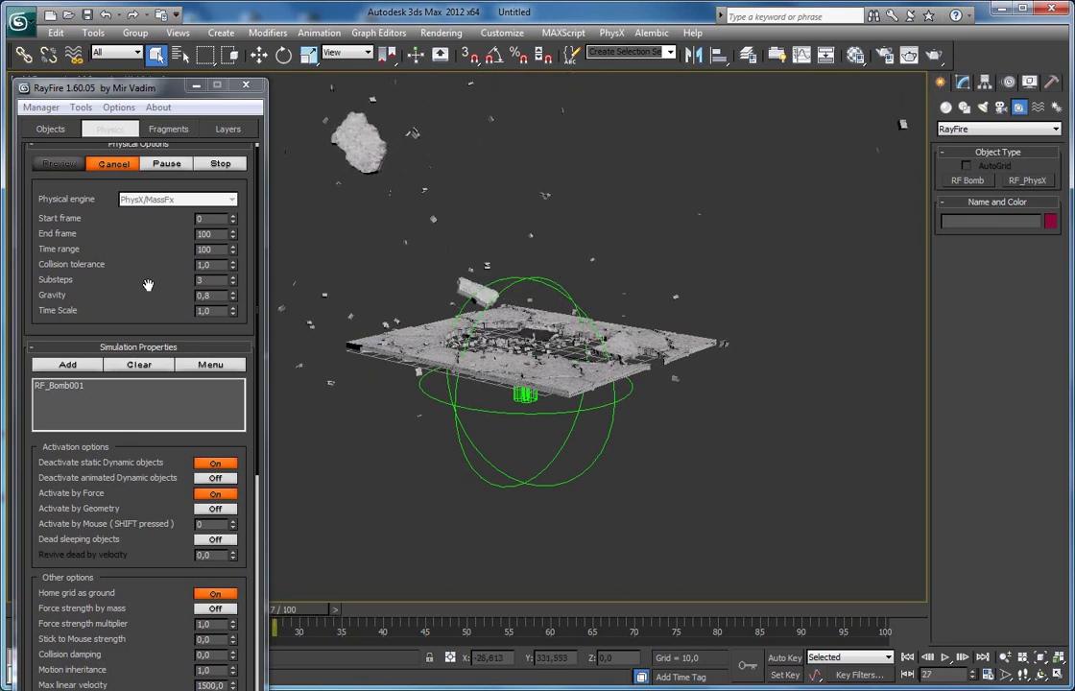
left_click_drag(376, 260, 485, 385)
scroll(484, 385, "down", 3)
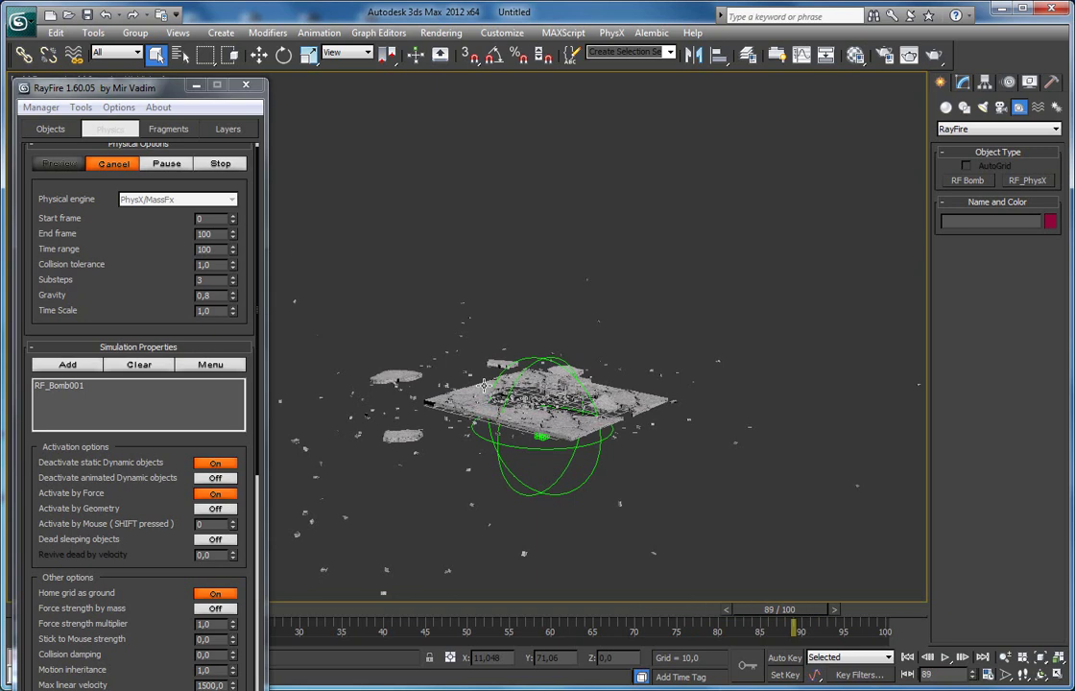
left_click(221, 165)
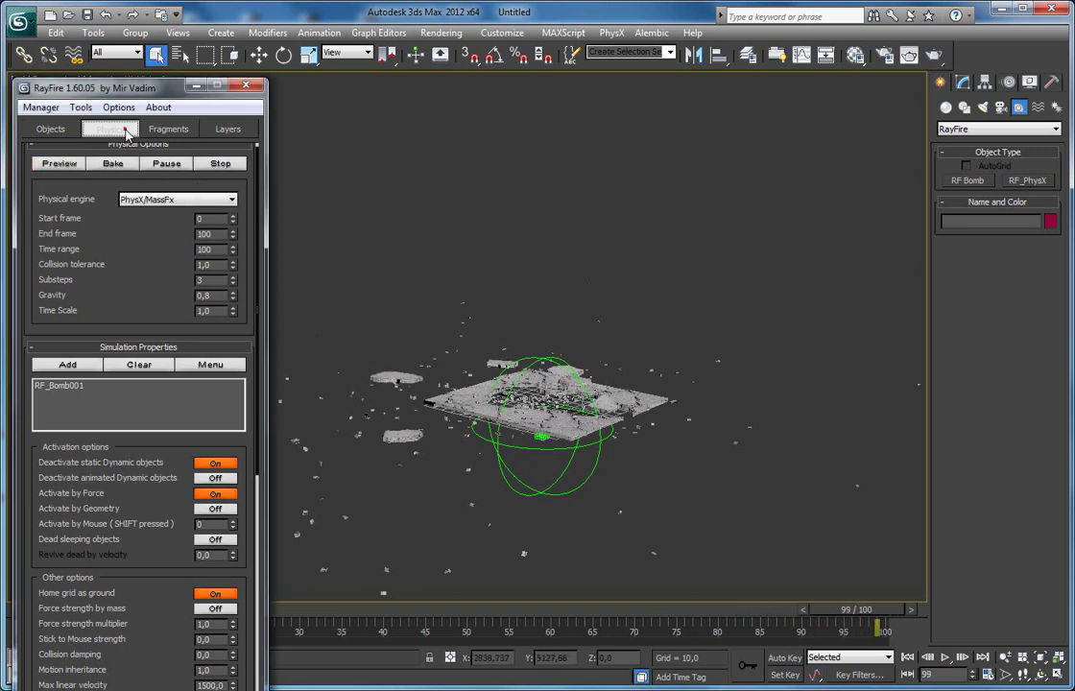
- Collapse the RayFire physics settings, hide the RF Bomb helper and return the timeline to frame 0
left_click(126, 133)
left_click(675, 268)
left_click(541, 438)
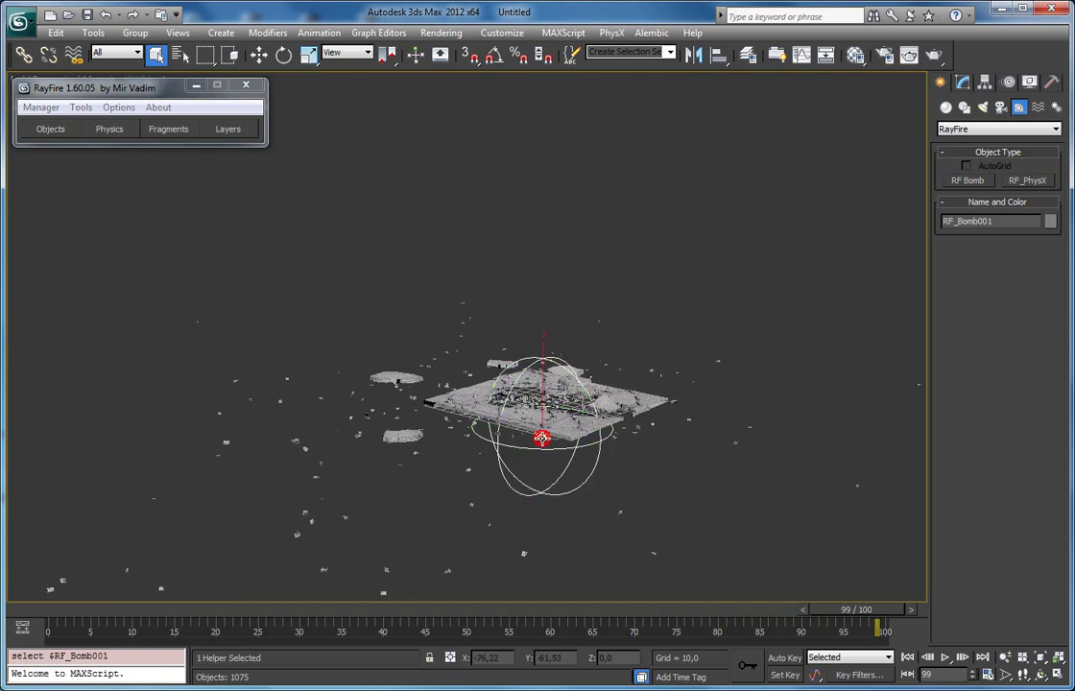
right_click(542, 442)
left_click(566, 401)
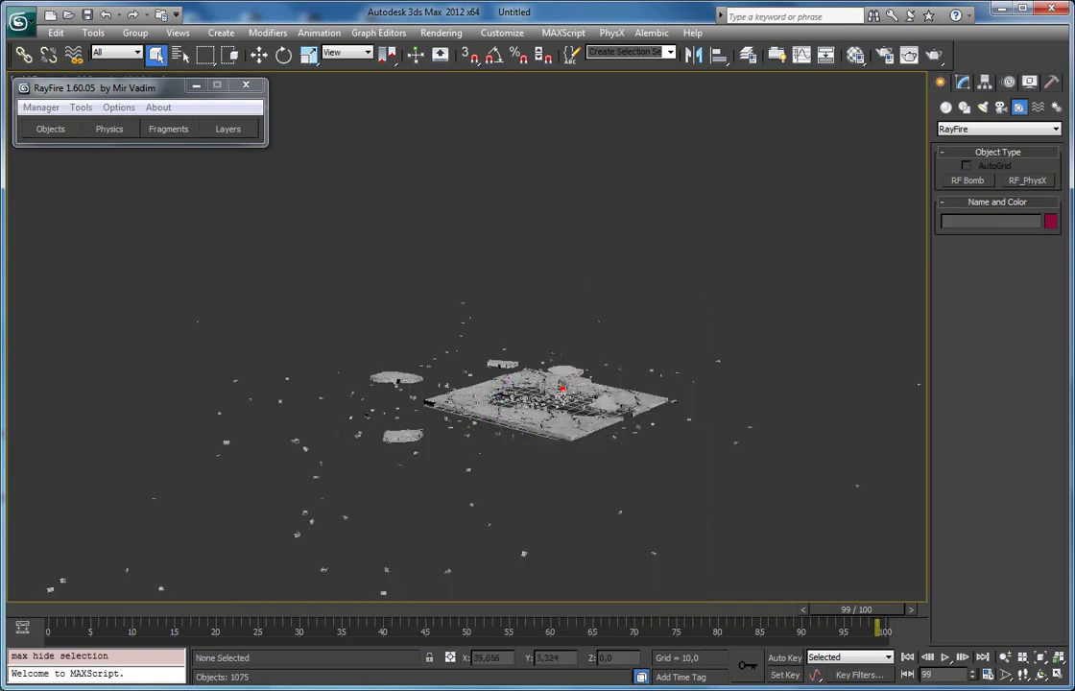
left_click_drag(351, 610, 52, 616)
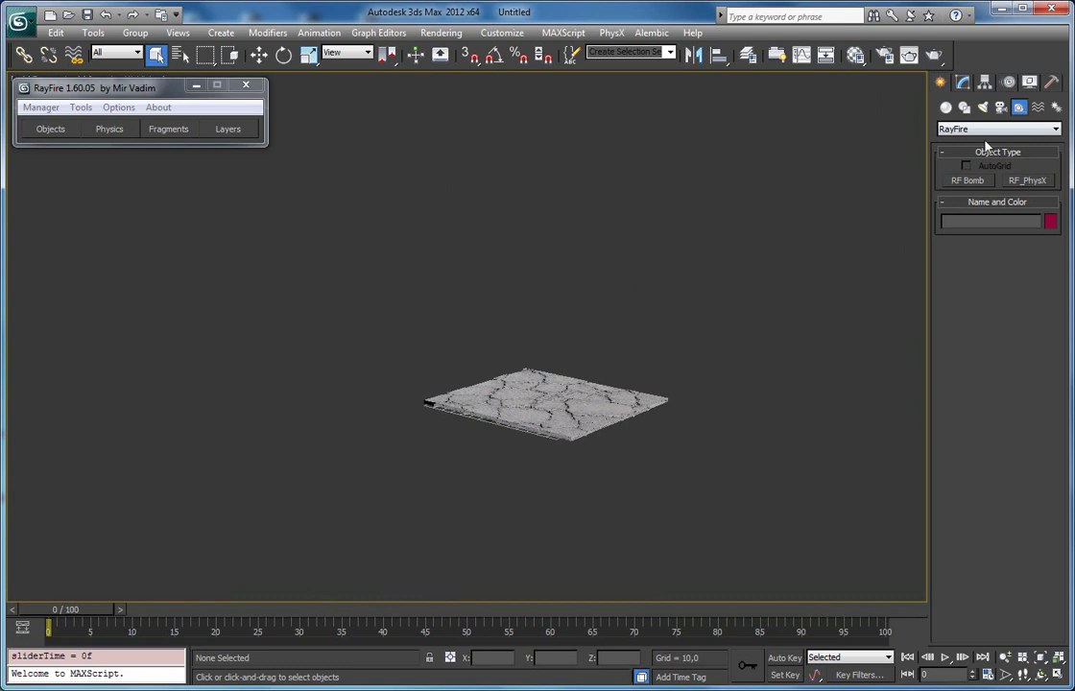
- Create a thin ground box around the slab, about 1878 long and 1612 wide with a height of about -1.79
left_click(946, 106)
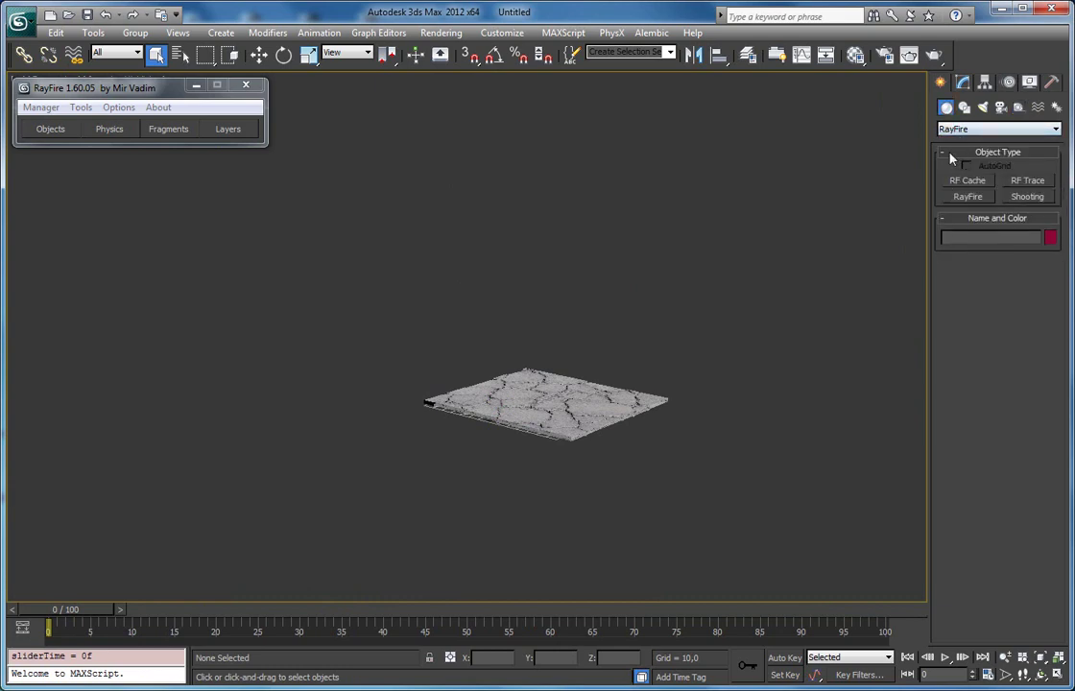
left_click(960, 128)
left_click(954, 141)
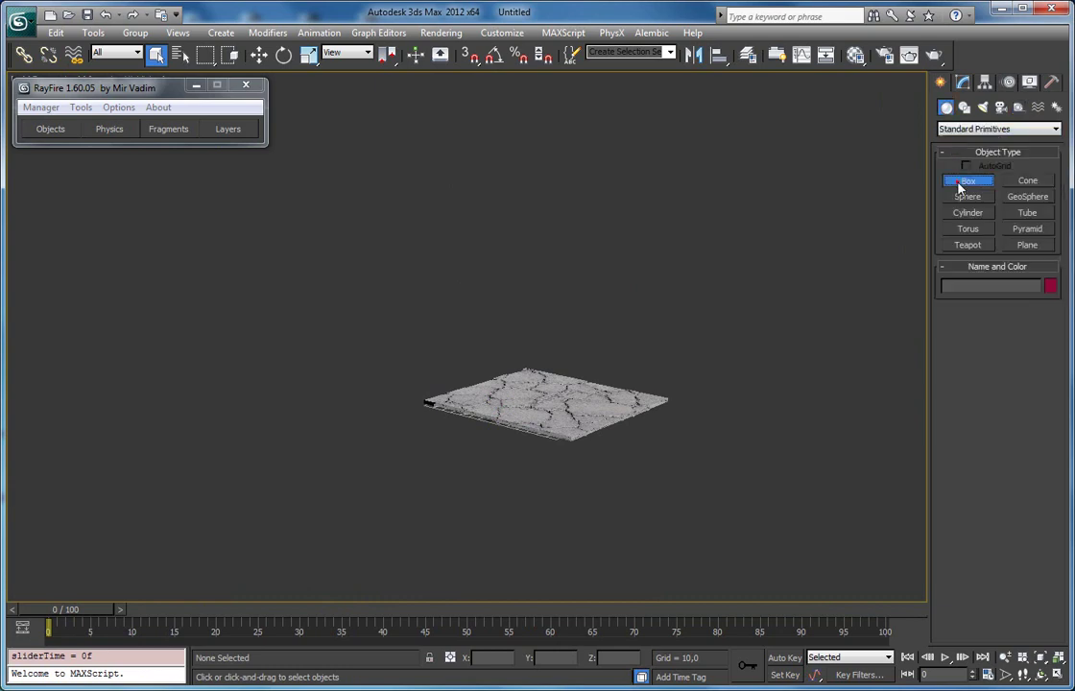
left_click(967, 181)
left_click_drag(442, 165, 702, 614)
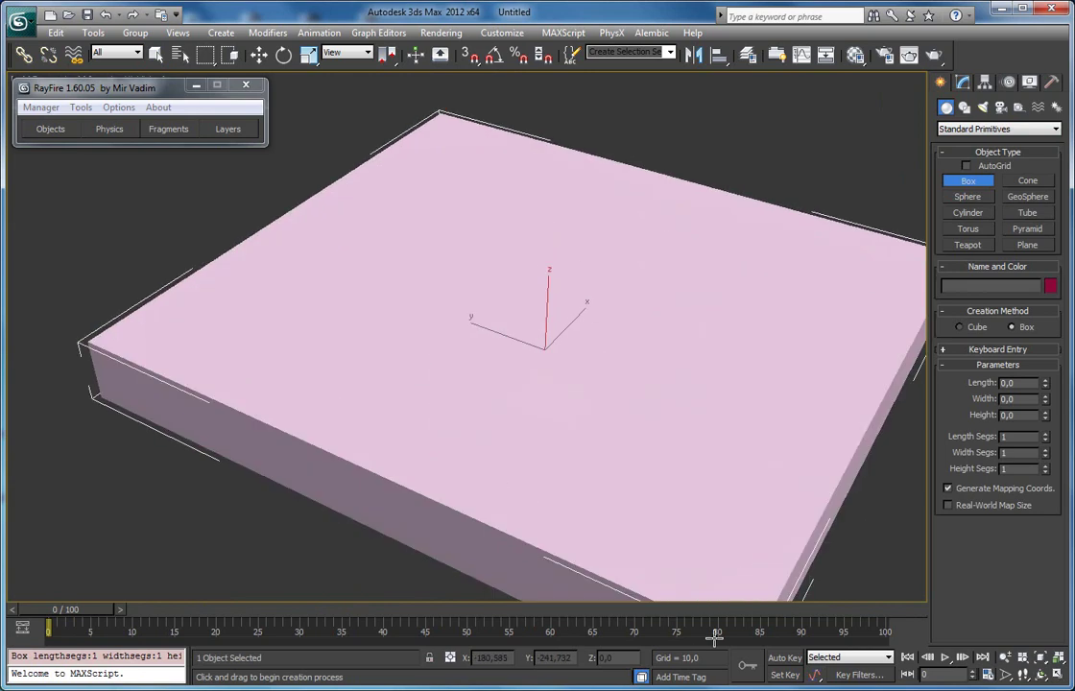
left_click(693, 635)
scroll(721, 448, "down", 3)
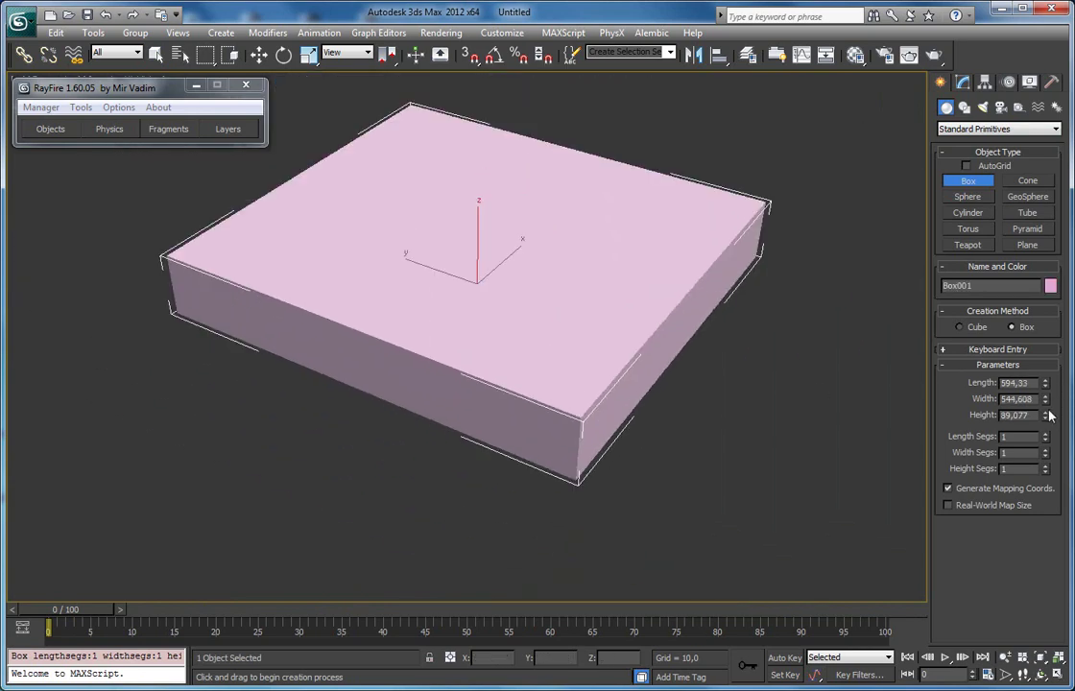
left_click_drag(1050, 416, 1047, 437)
left_click_drag(1047, 383, 1039, 238)
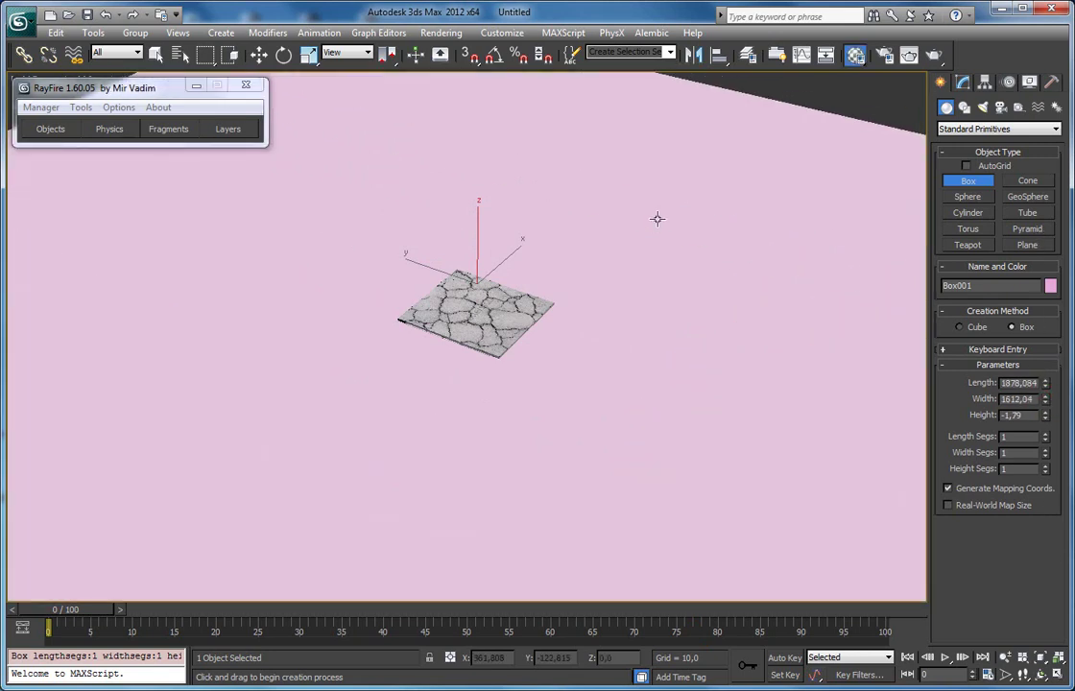
- Assign the 02 - Default material to the ground box and finish box creation
key("m")
left_click(81, 158)
left_click(74, 310)
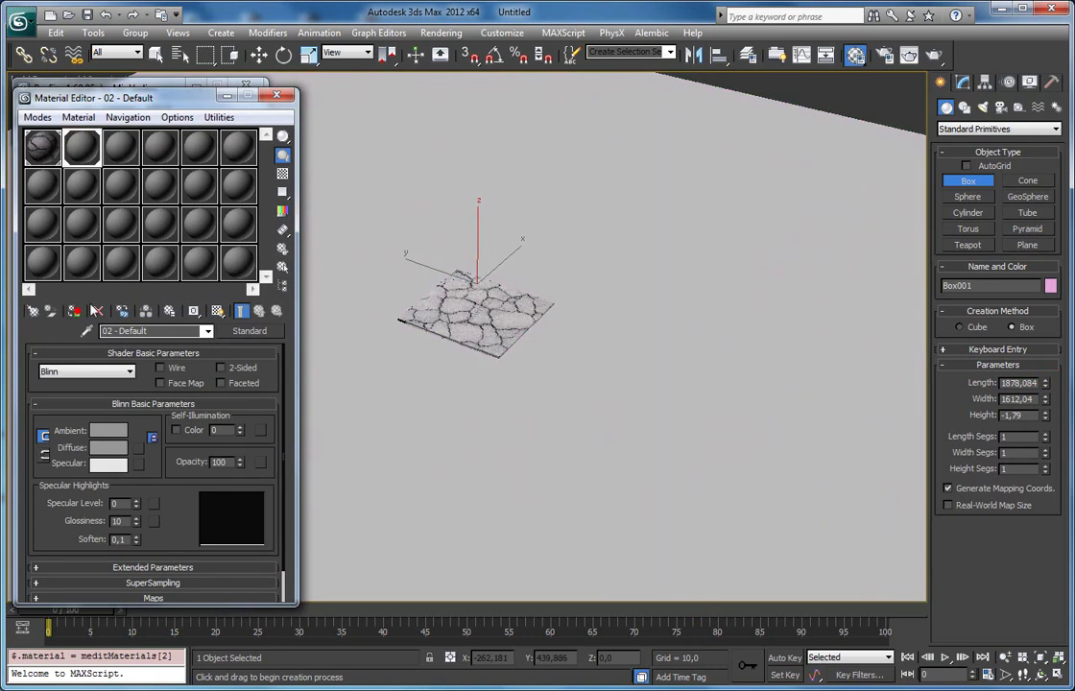
left_click(273, 98)
right_click(830, 95)
- Frame the cracked slab on its ground and play the baked explosion, examining the broken pieces up close
scroll(527, 321, "up", 5)
left_click(527, 322)
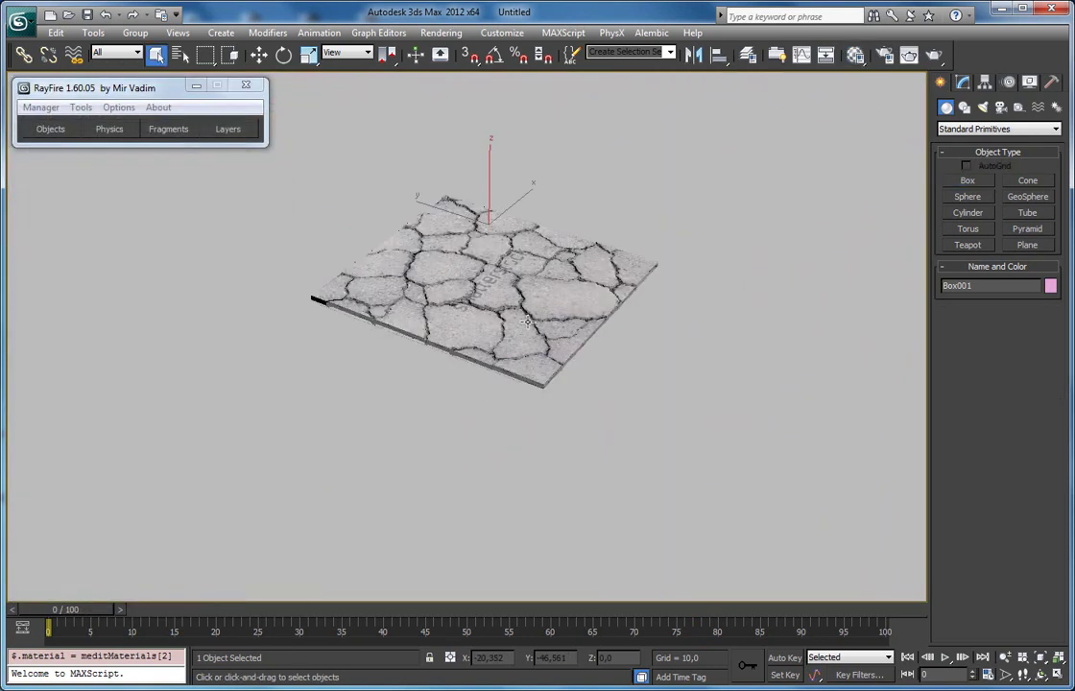
key("z")
scroll(527, 322, "down", 8)
scroll(513, 286, "down", 4)
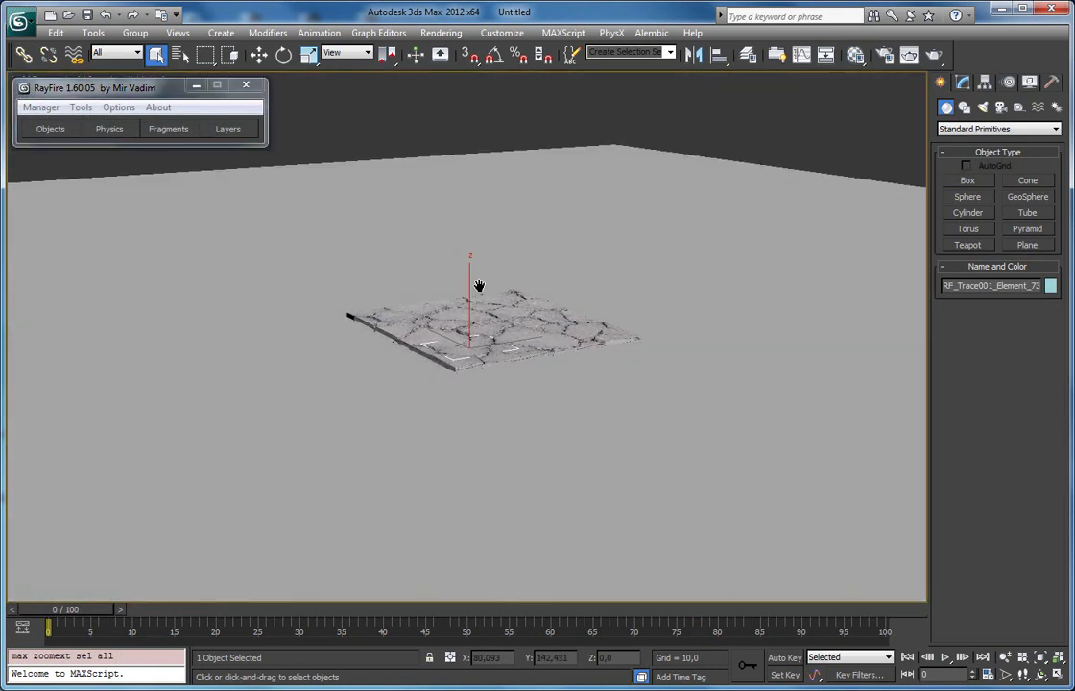
scroll(466, 301, "up", 3)
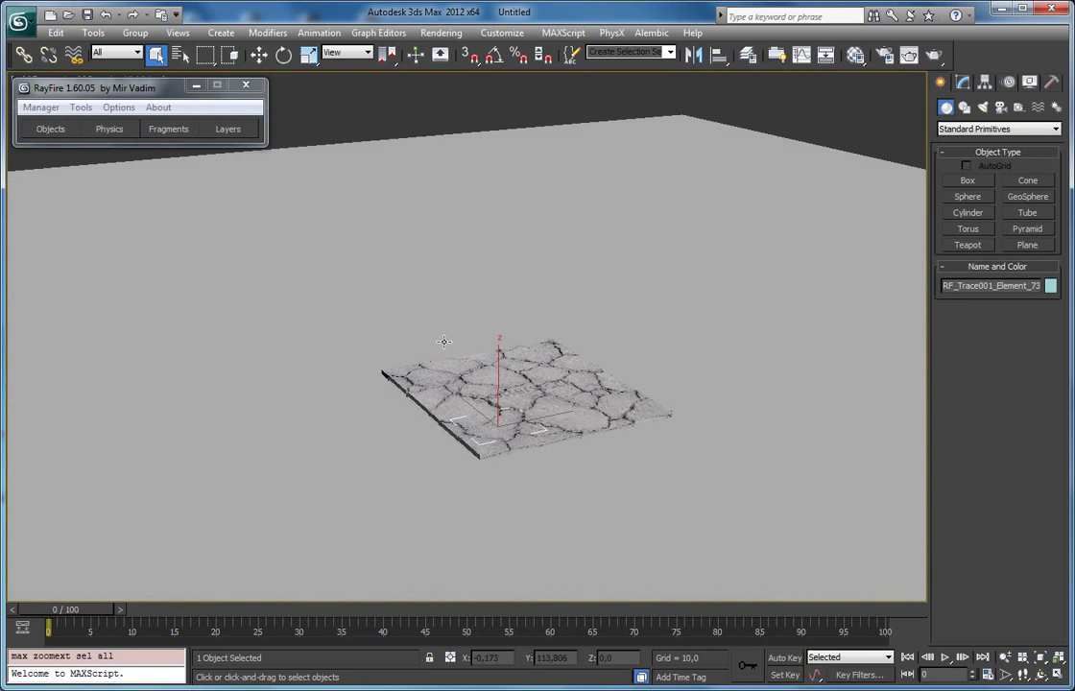
key("slash")
left_click_drag(560, 361, 555, 418)
scroll(558, 375, "down", 3)
scroll(555, 419, "up", 10)
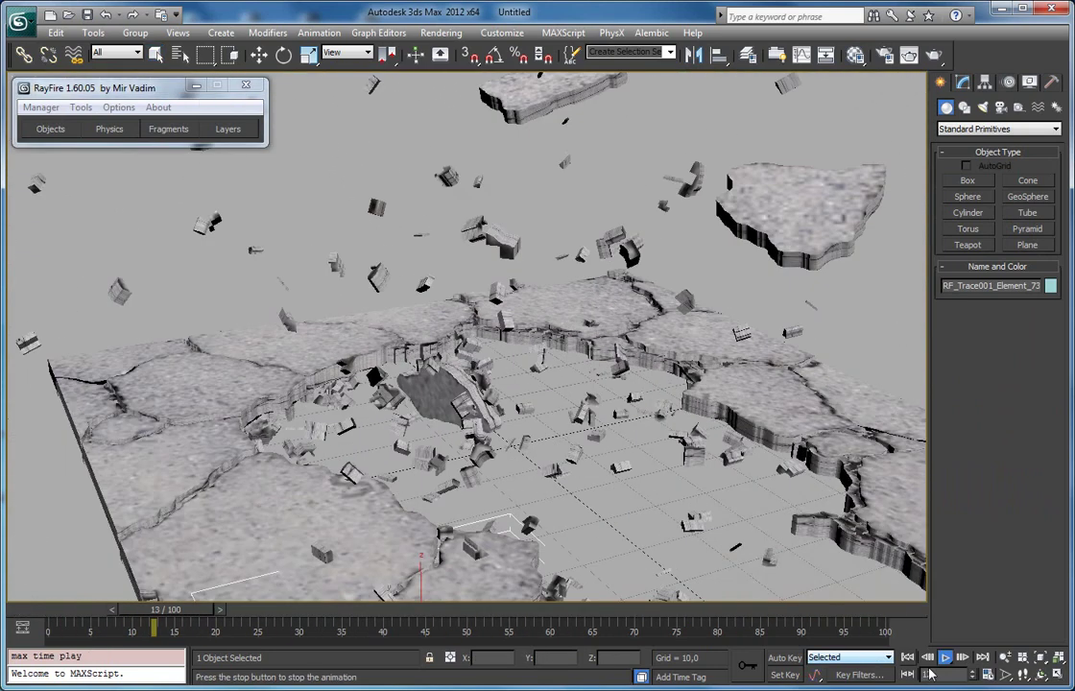
- Check the playback settings in Time Configuration and replay the explosion from frame 0
left_click(988, 675)
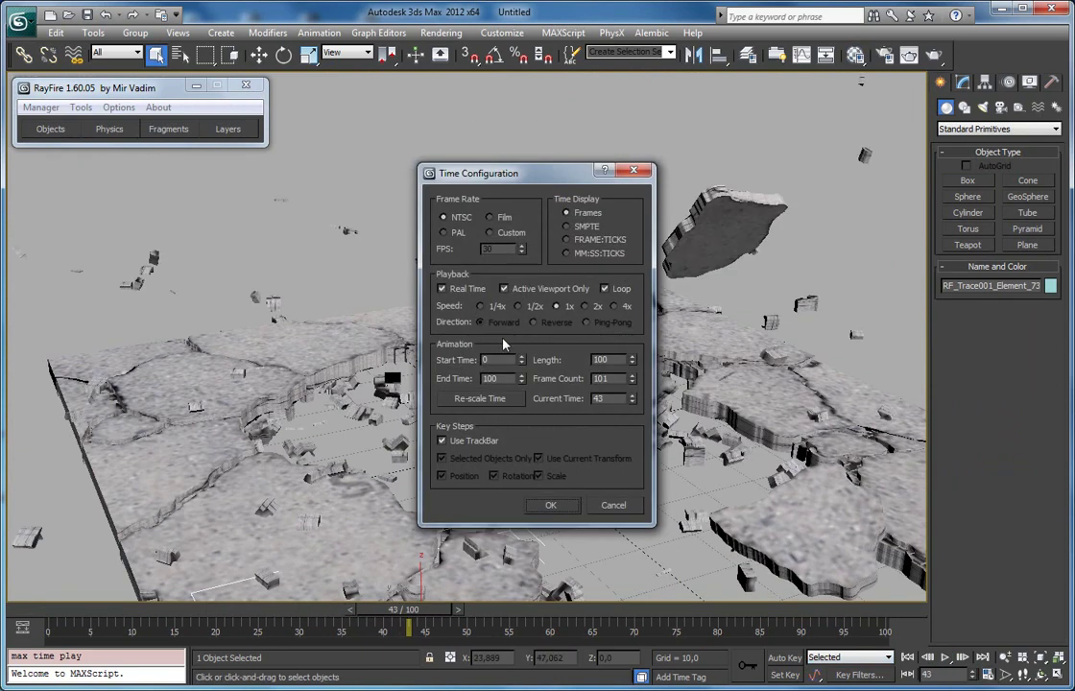
left_click(550, 505)
scroll(537, 480, "down", 6)
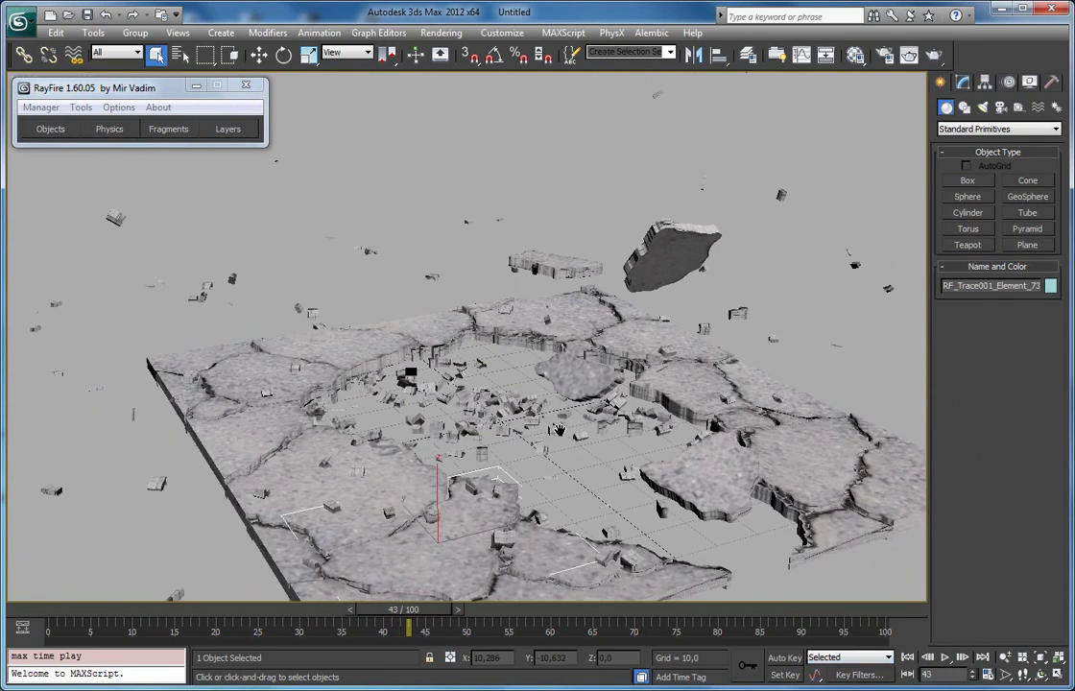
left_click_drag(408, 628, 34, 611)
scroll(358, 517, "down", 5)
key("/")
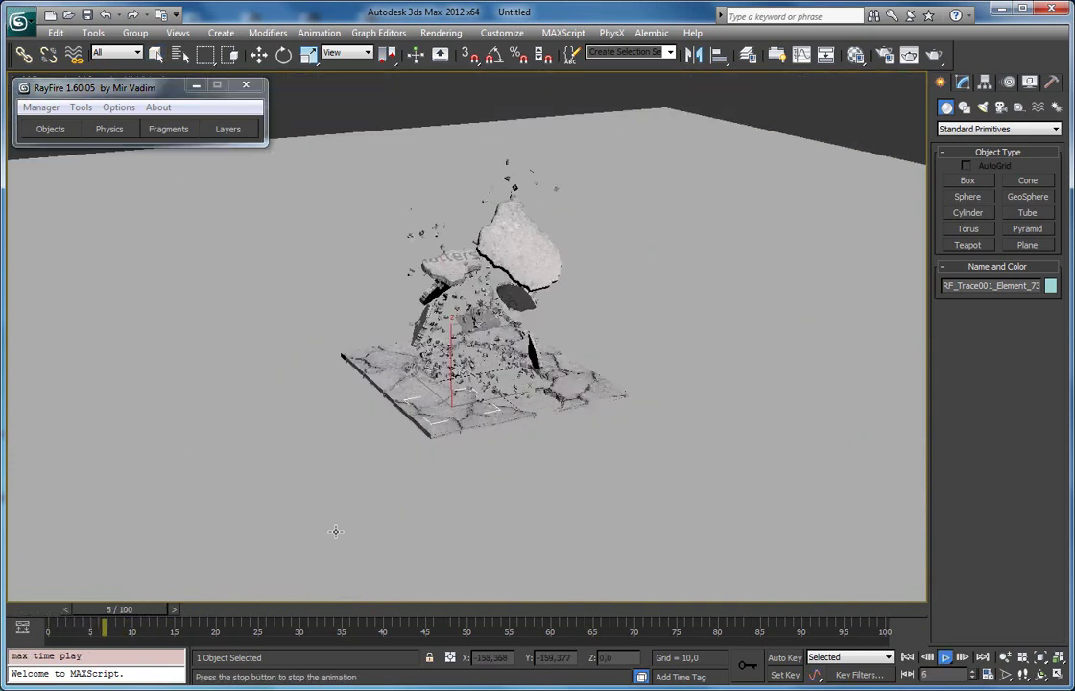
- Examine the falling debris from ground level and from above, and replay the animation from its early frames
left_click_drag(451, 442, 415, 491)
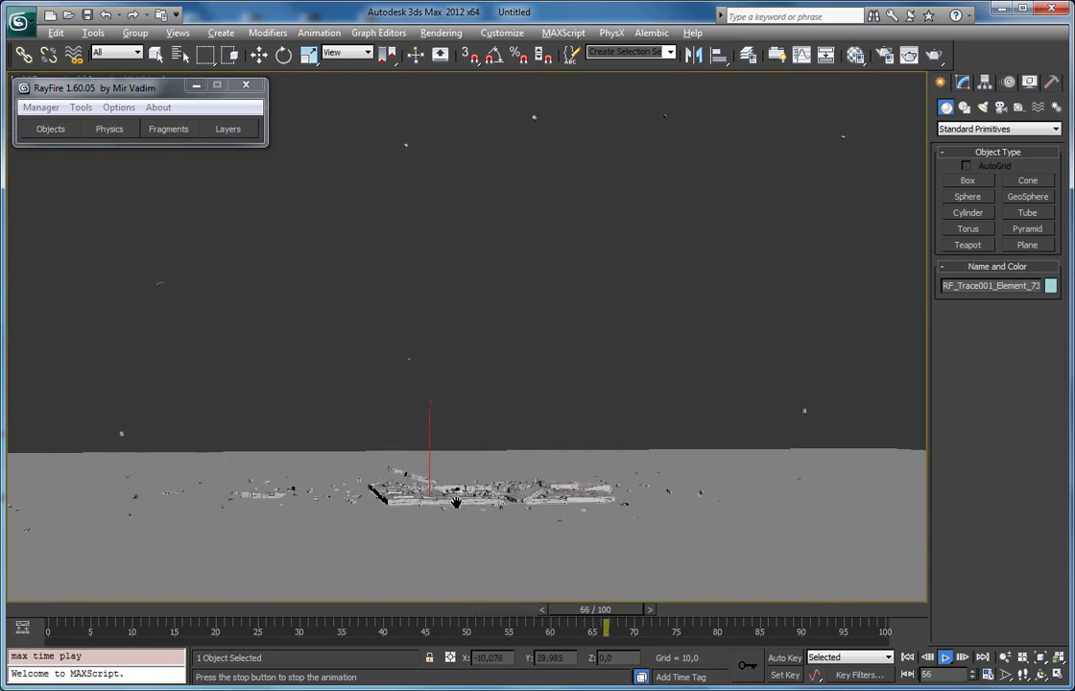
left_click_drag(458, 517, 465, 593)
left_click_drag(269, 614, 107, 617)
key("slash")
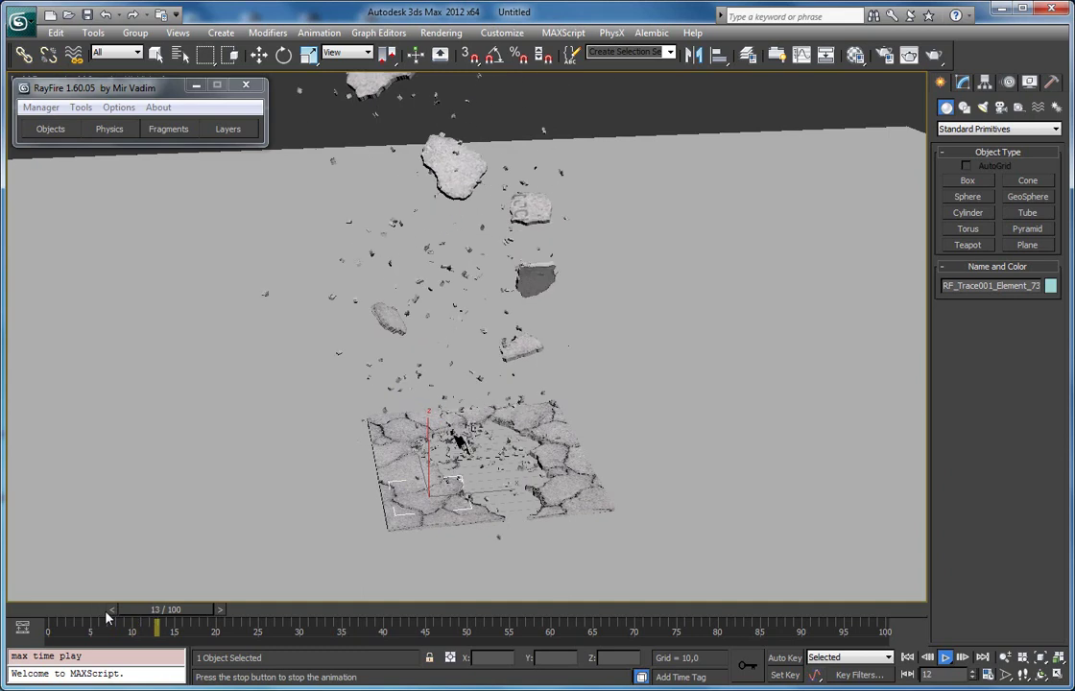